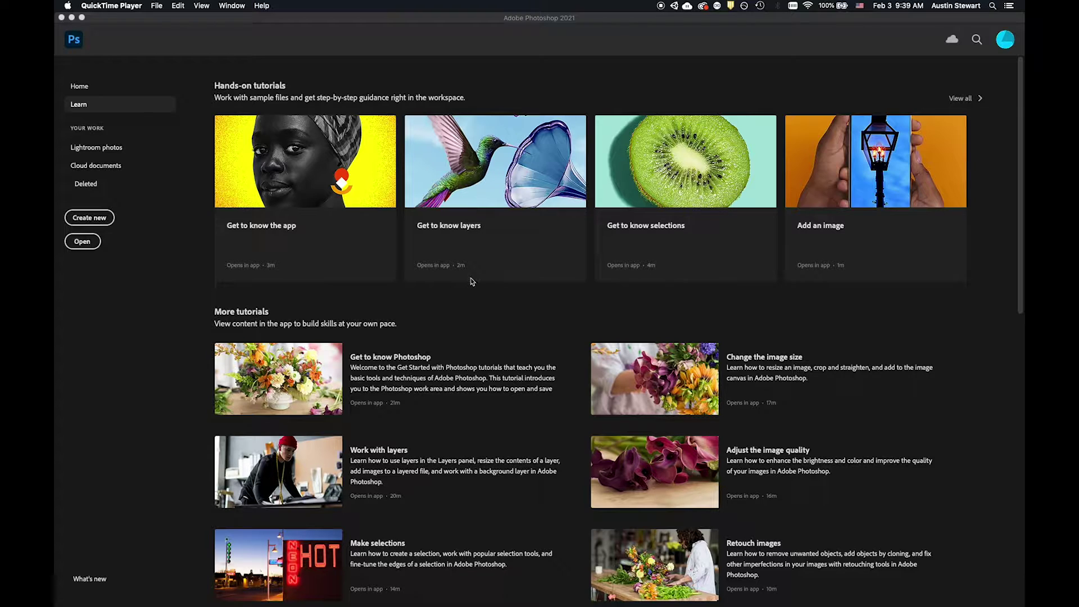
Browse the ARTIS 212 SP 2021 folder for an image to open and preview man-2852337.jpg.
left_click(86, 243)
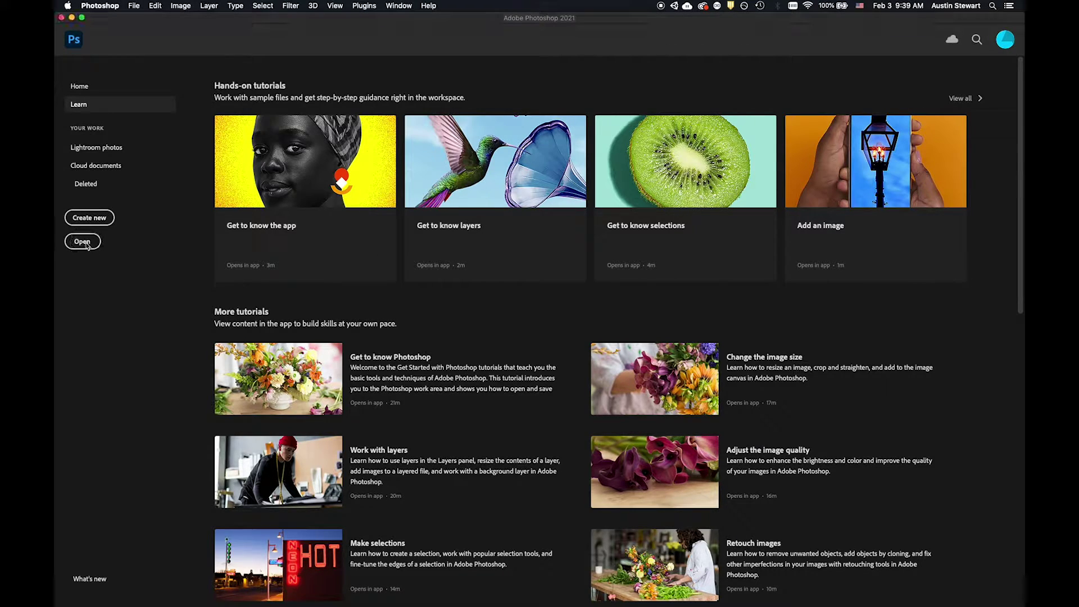
left_click(87, 245)
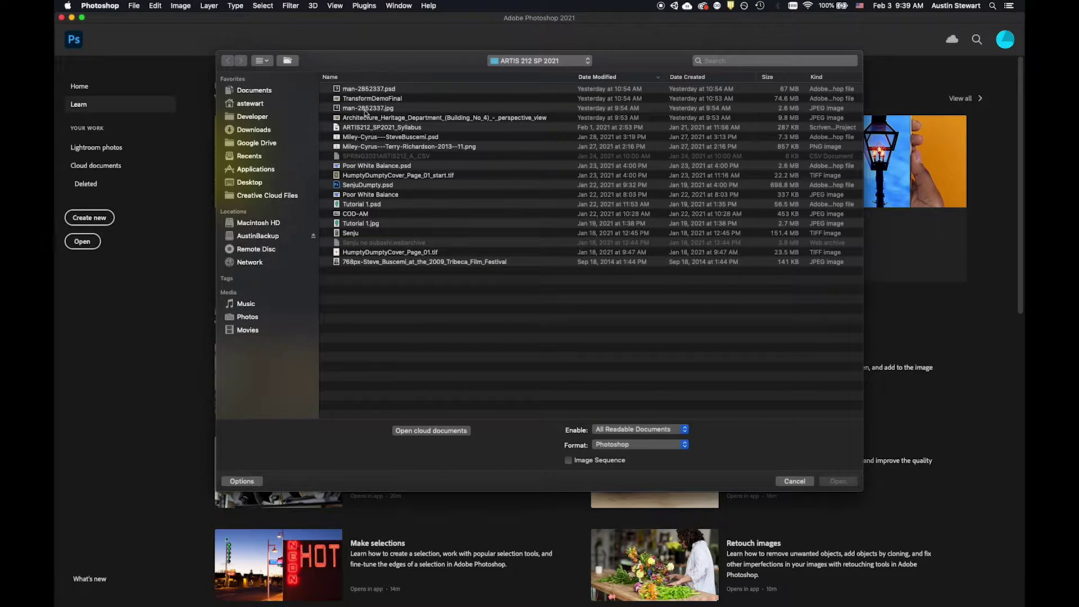
left_click(382, 90)
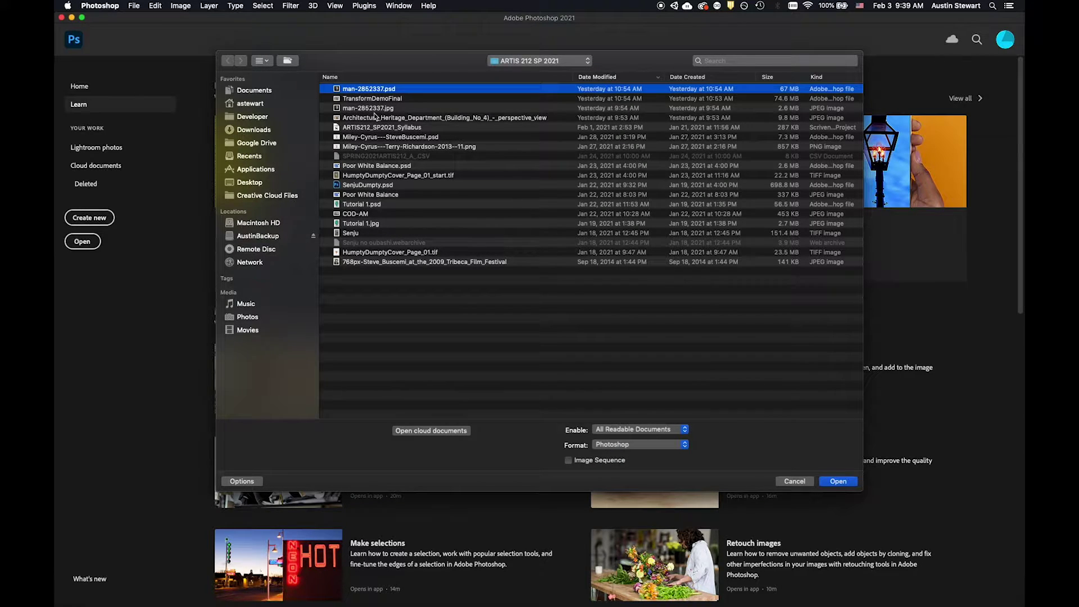
left_click(370, 110)
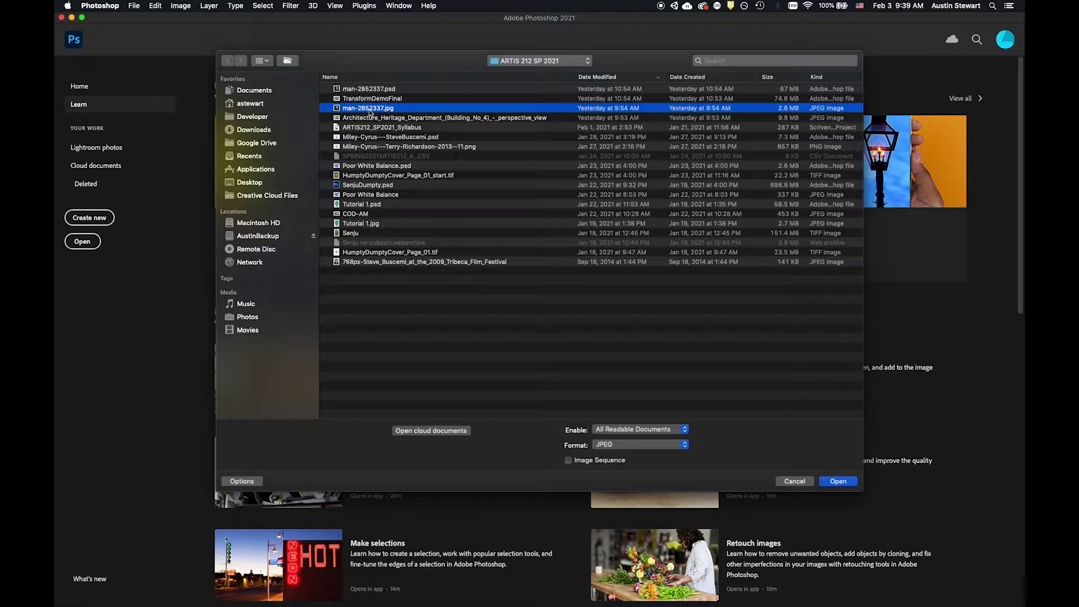
key("space")
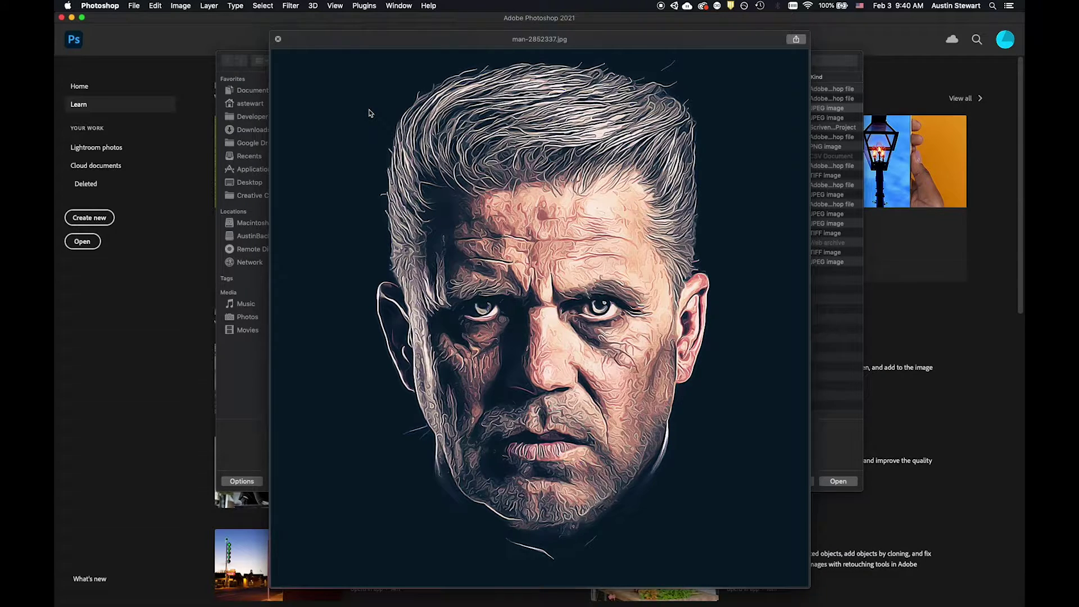
key("space")
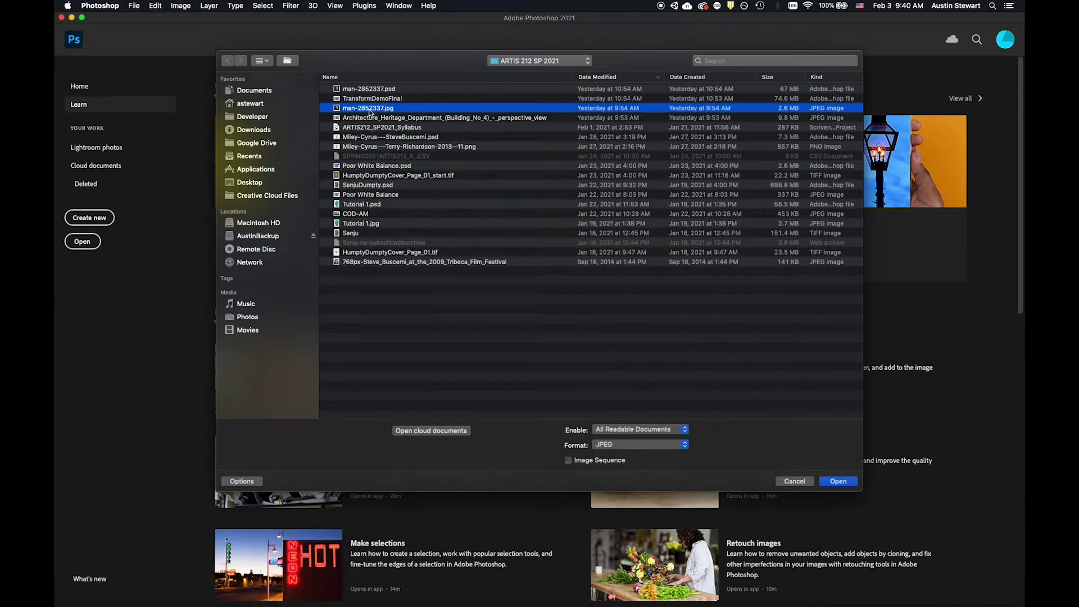
Preview Architecture_Heritage_Department_(Building_No_4)_-_perspective_view and open it together with man-2852337.jpg.
left_click(374, 119)
key("space")
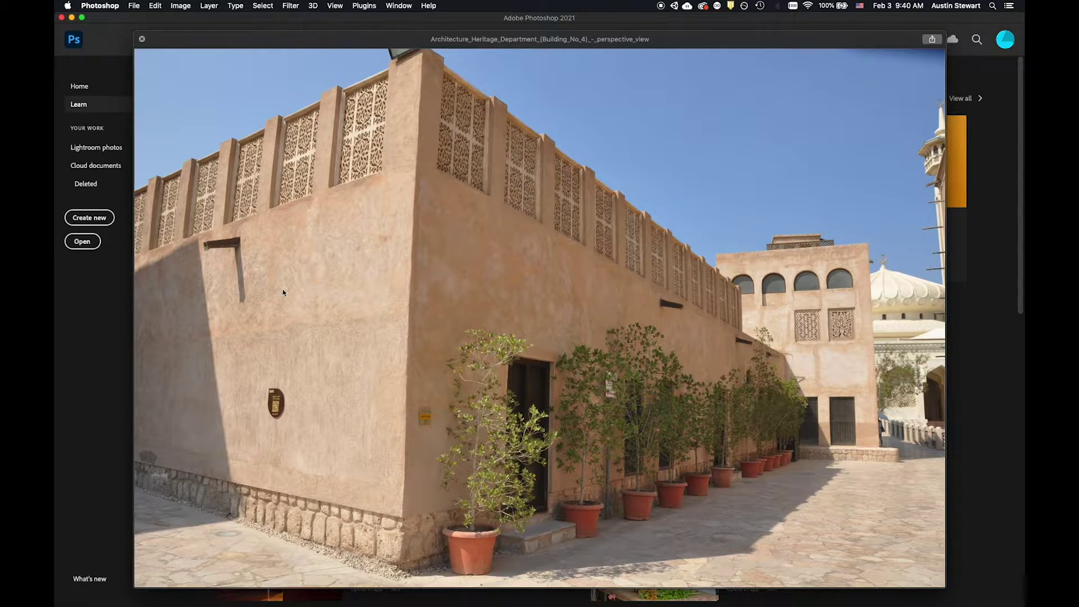
key("space")
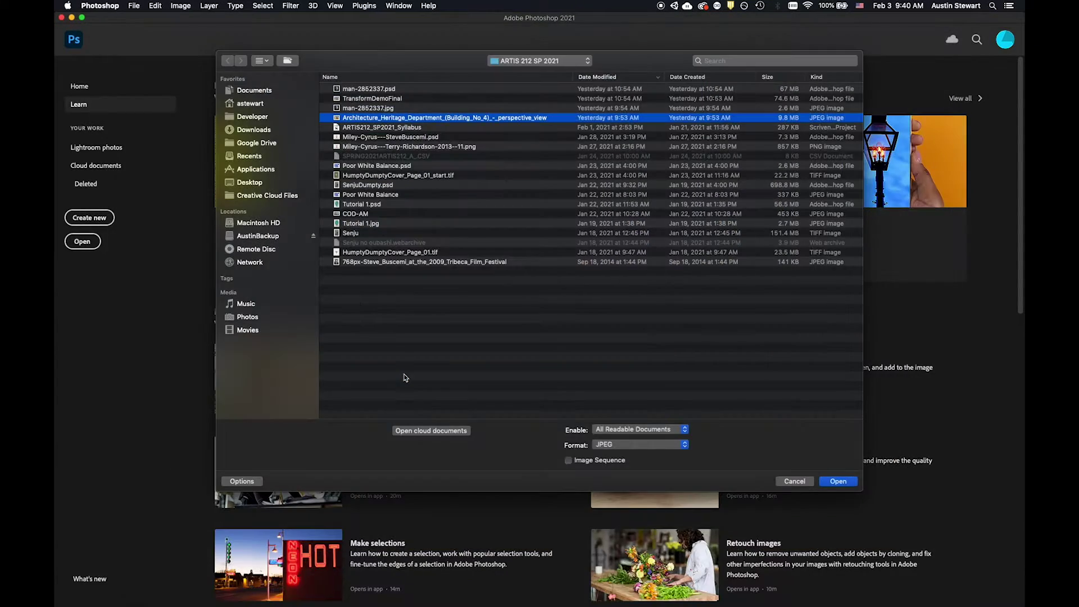
left_click(360, 108, "shift")
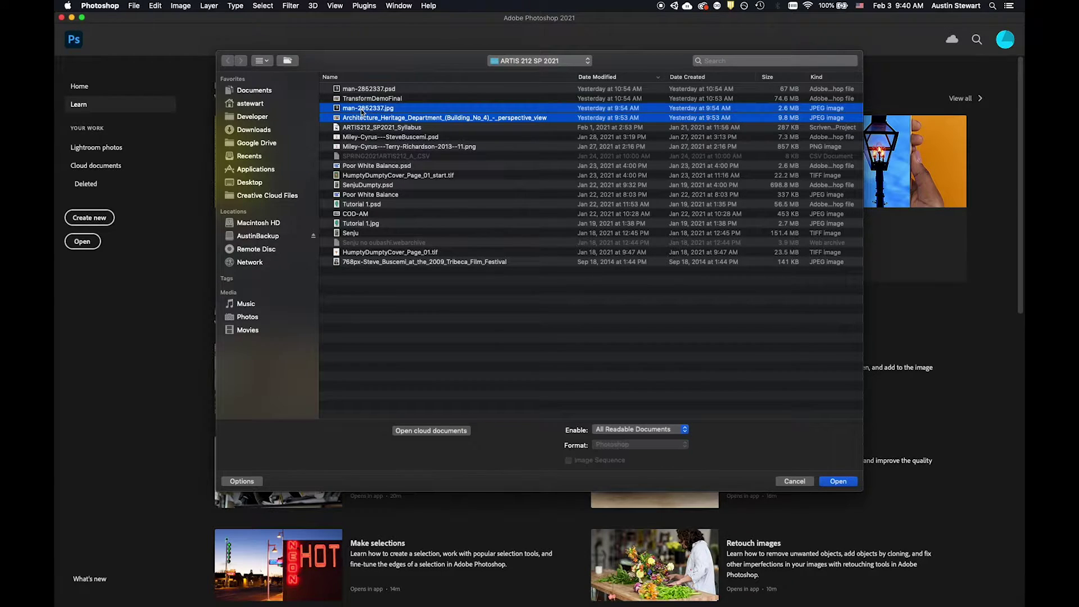
left_click(839, 483)
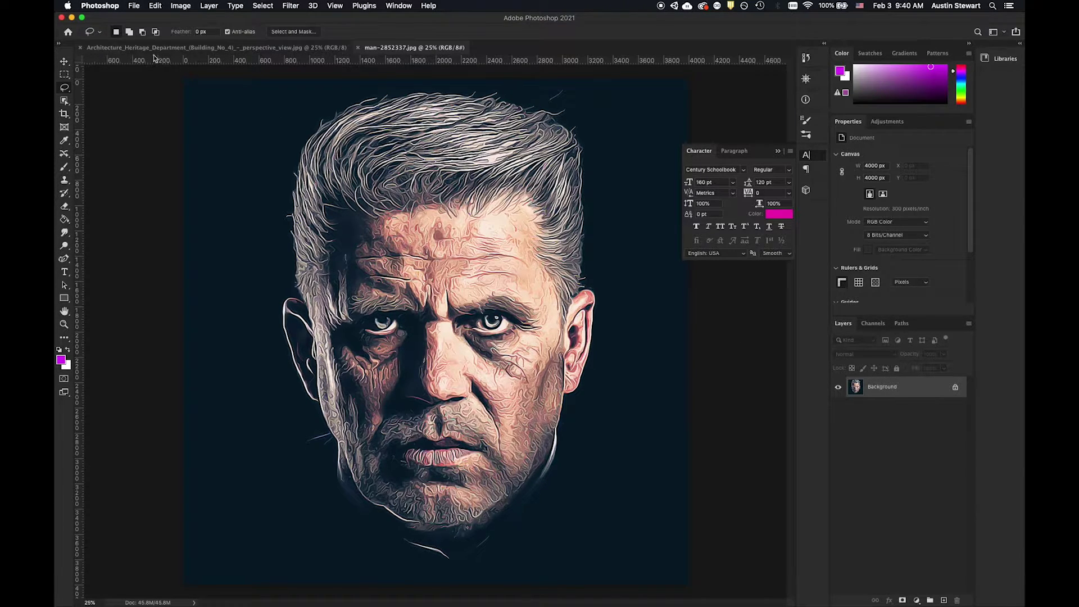
Select the man's head in man-2852337.jpg by lassoing around it with the Object Selection tool.
left_click(64, 101)
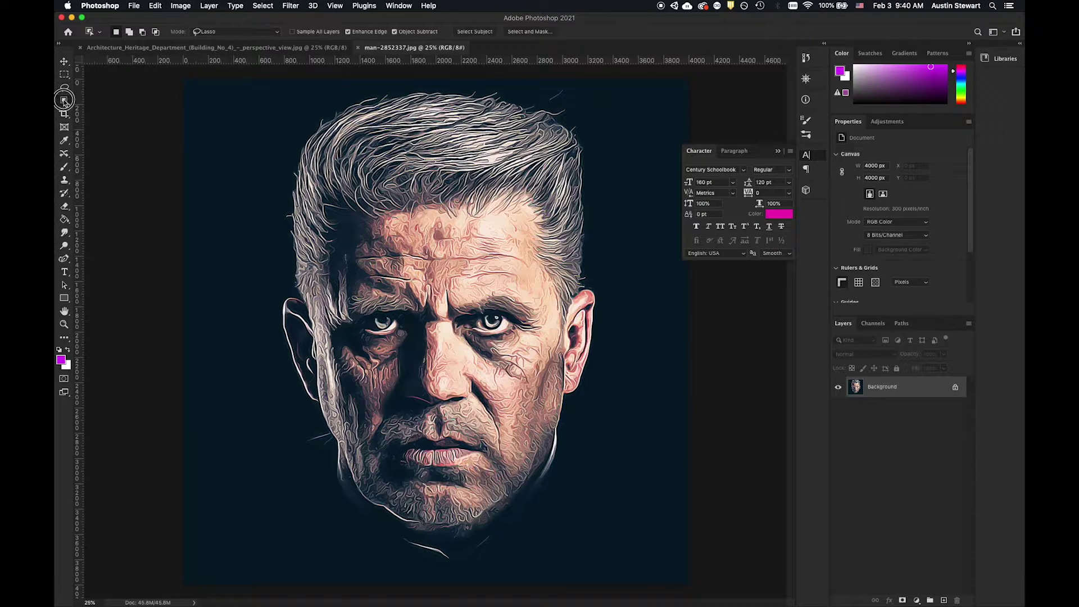
left_click(106, 105)
left_click(64, 102)
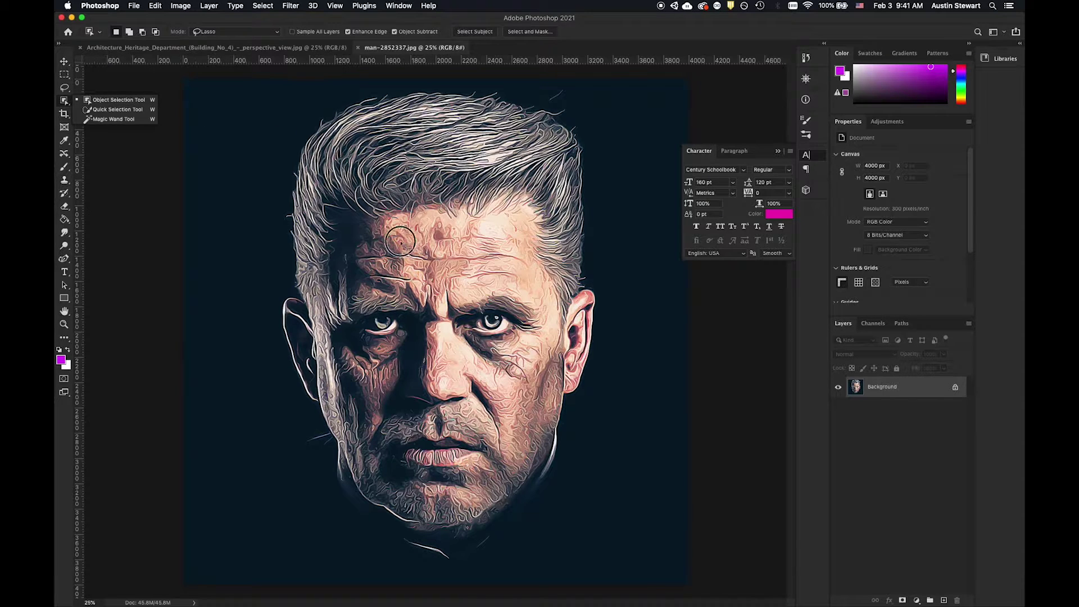
left_click(126, 100)
mouse_move(352, 97)
left_mouse_down()
mouse_move(291, 150)
mouse_move(219, 261)
mouse_move(225, 318)
mouse_move(252, 410)
mouse_move(332, 530)
mouse_move(426, 572)
mouse_move(471, 571)
mouse_move(536, 538)
mouse_move(612, 424)
mouse_move(641, 284)
mouse_move(620, 176)
mouse_move(585, 111)
mouse_move(549, 95)
mouse_move(434, 81)
mouse_move(338, 100)
left_mouse_up()
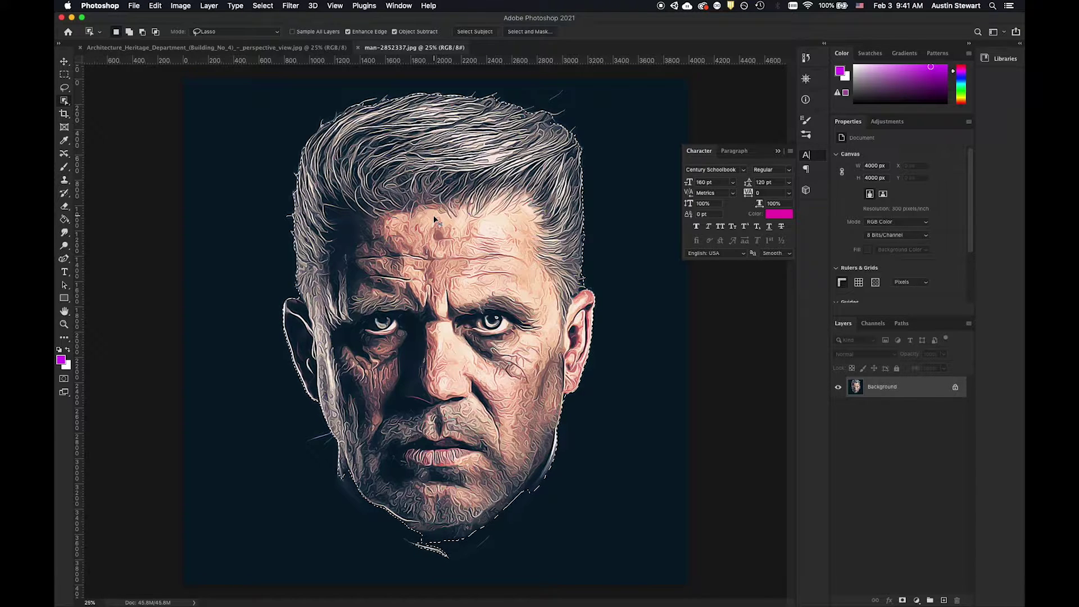
Copy the selected head onto its own layer and transfer that layer into the building photo document.
key("super+c")
key("super+v")
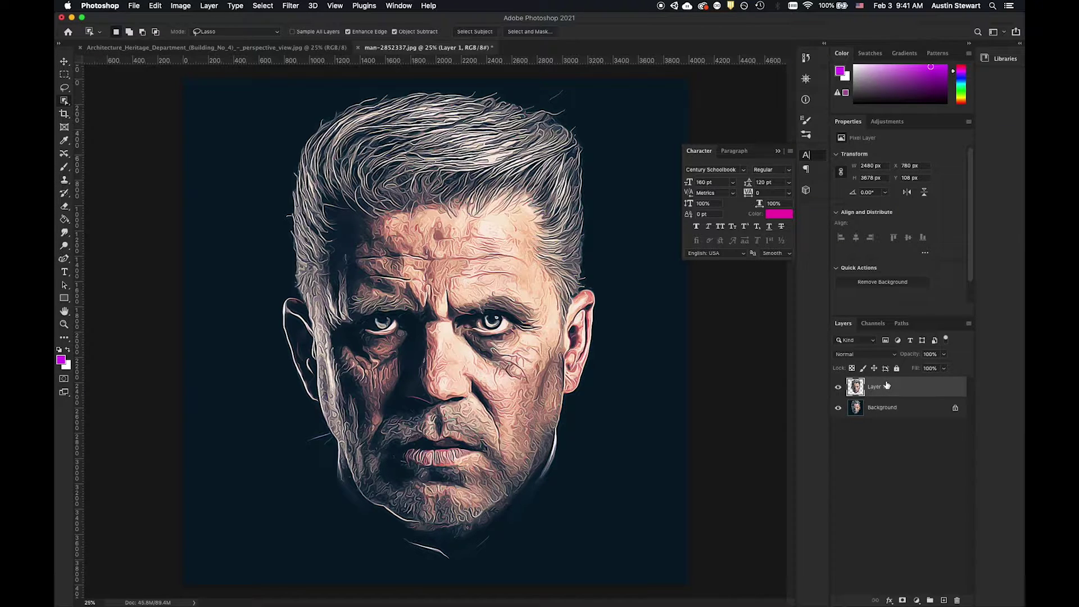
left_click_drag(908, 391, 454, 306)
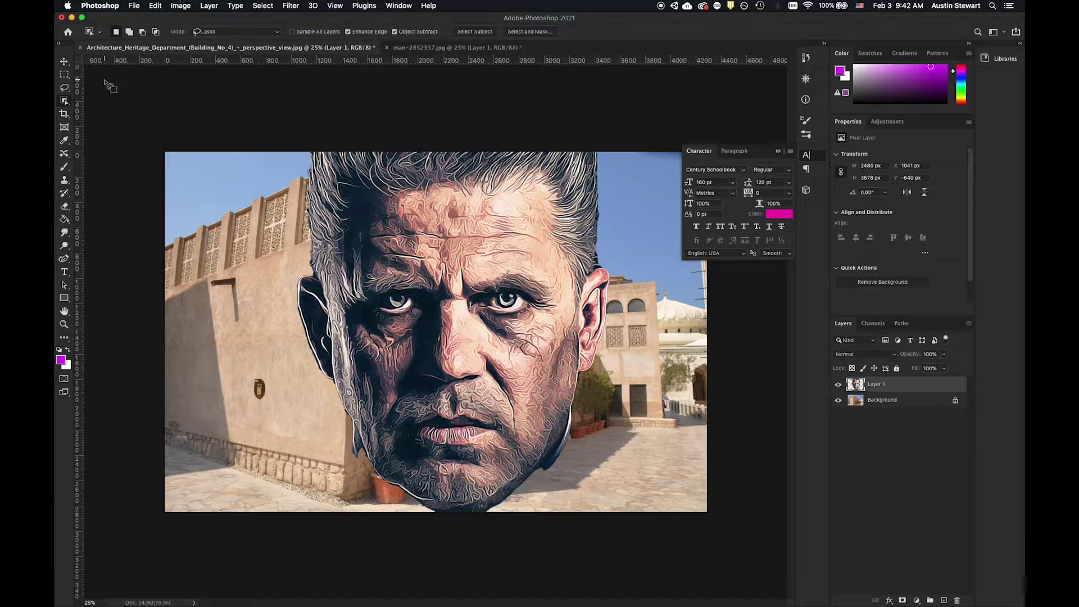
Move the head within the building photo and scale it proportionally to about 57%, 1418 × 2102 px.
left_click(64, 62)
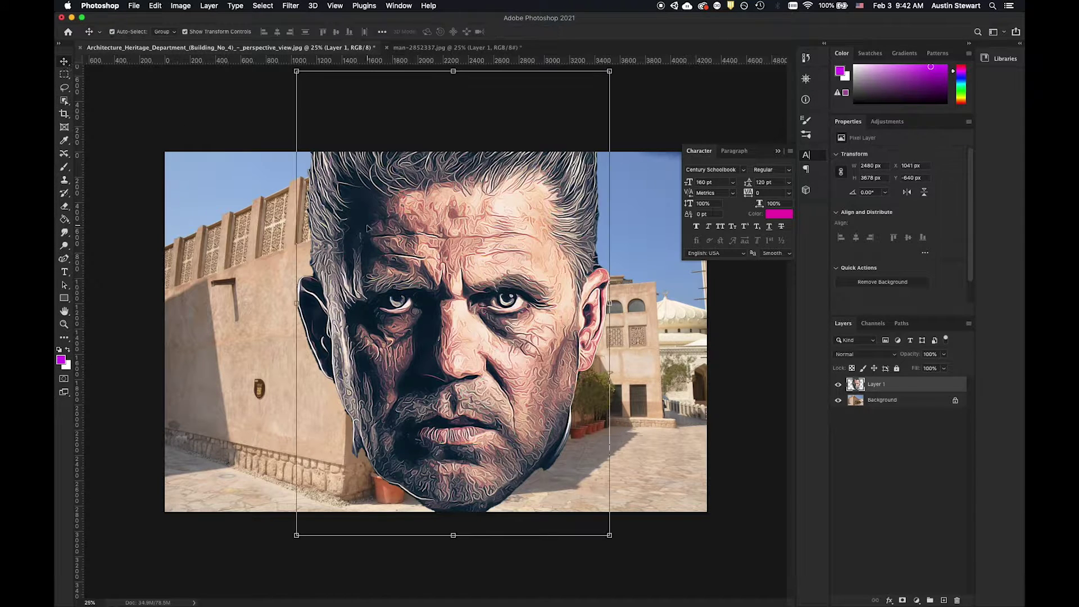
left_click_drag(462, 246, 517, 300)
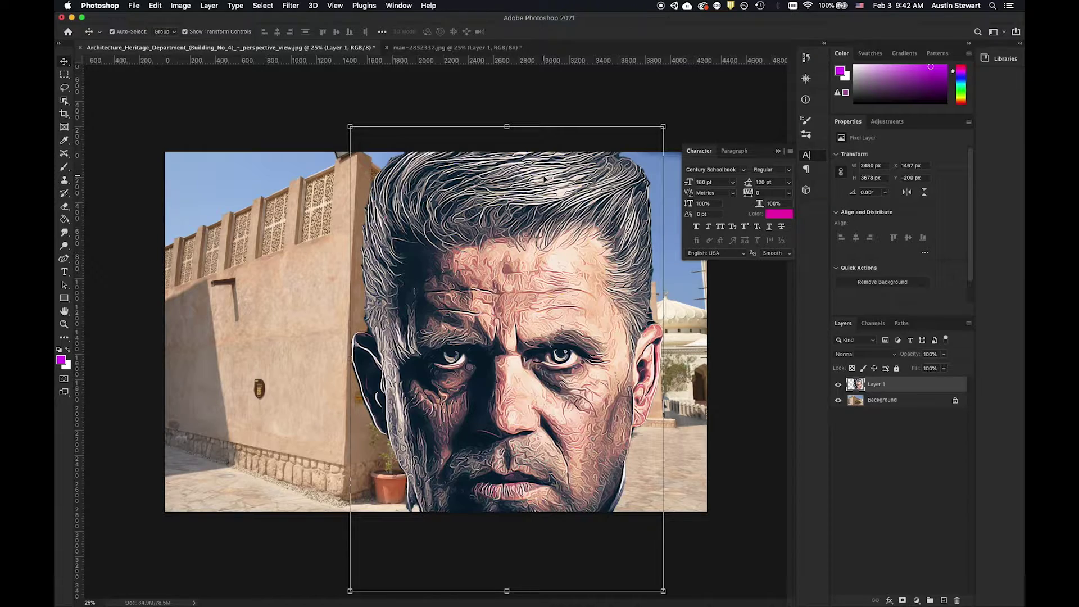
left_click_drag(663, 127, 613, 181)
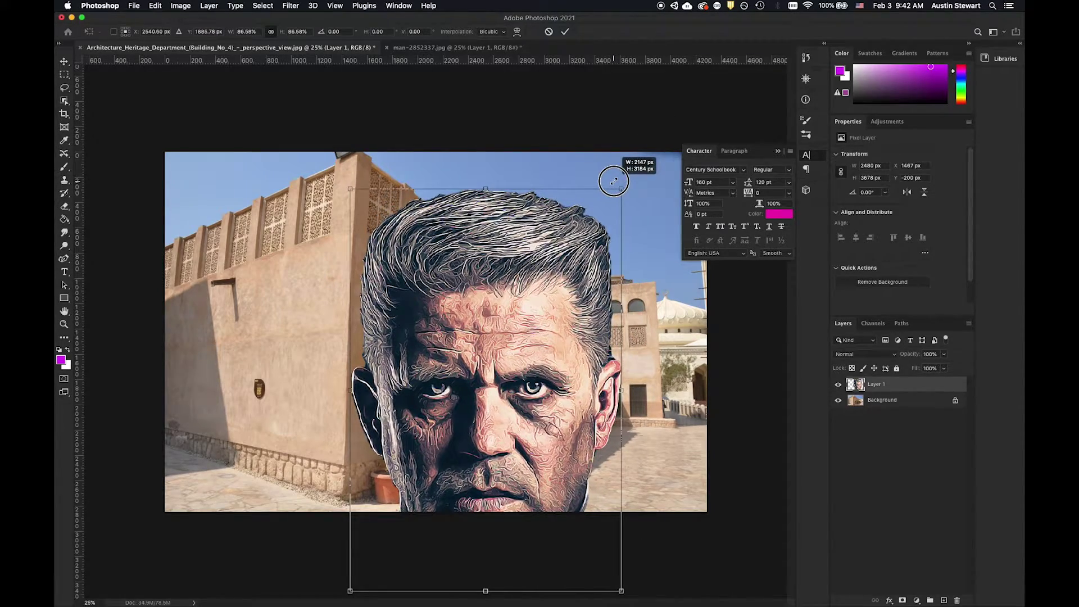
left_click_drag(613, 181, 725, 52)
left_click_drag(667, 161, 603, 244)
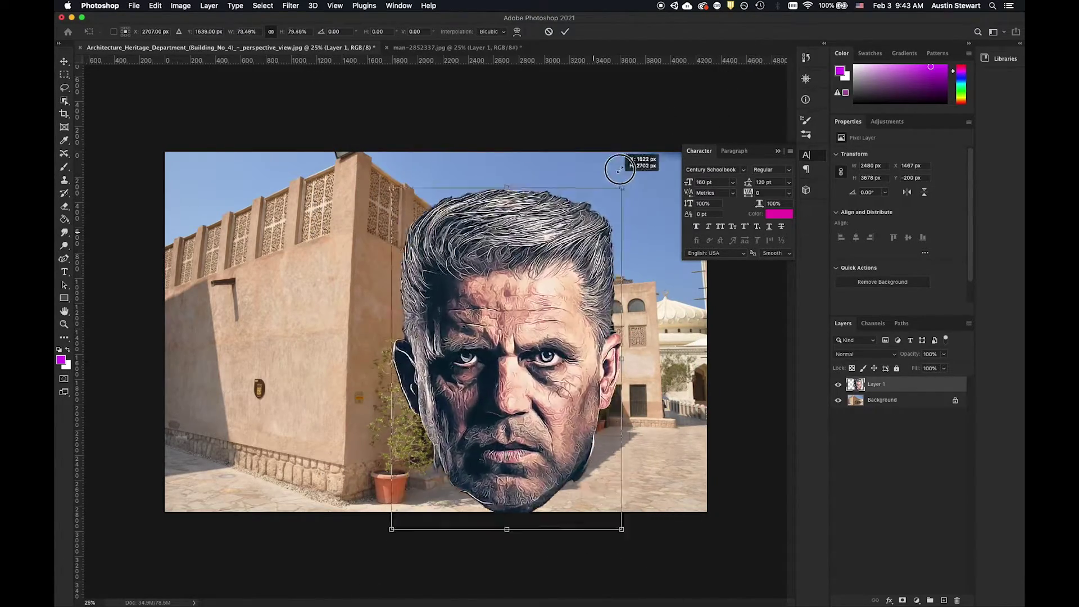
left_click_drag(620, 169, 551, 273)
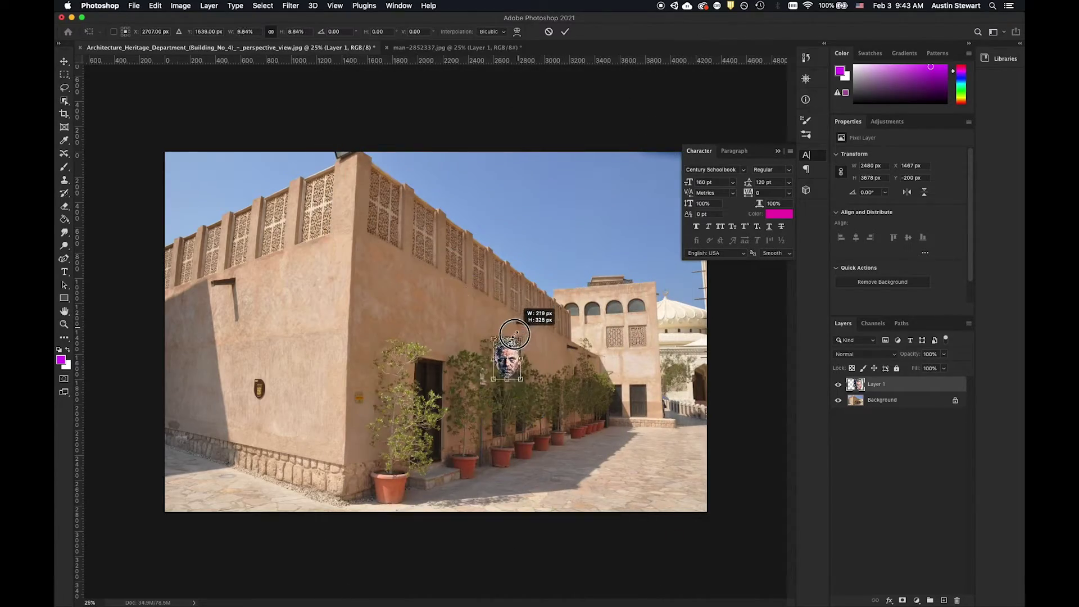
mouse_move(595, 220)
left_mouse_down()
mouse_move(638, 149)
mouse_move(553, 263)
mouse_move(635, 125)
mouse_move(610, 197)
mouse_move(630, 177)
mouse_move(633, 160)
mouse_move(594, 225)
mouse_move(609, 166)
mouse_move(595, 183)
mouse_move(596, 197)
mouse_move(614, 160)
mouse_move(535, 277)
mouse_move(589, 218)
left_mouse_up()
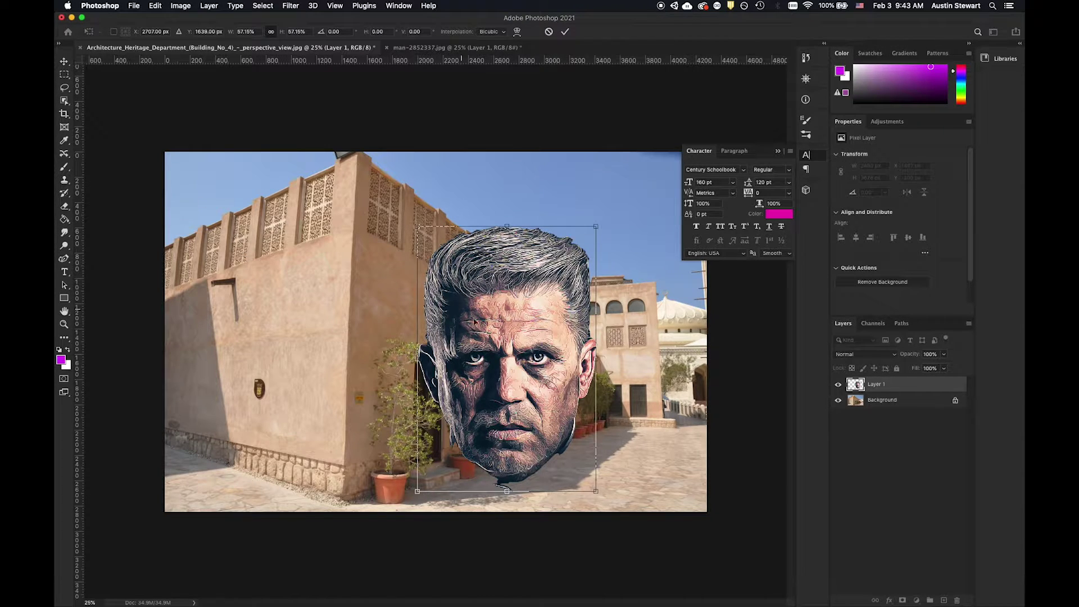
double_click(513, 325)
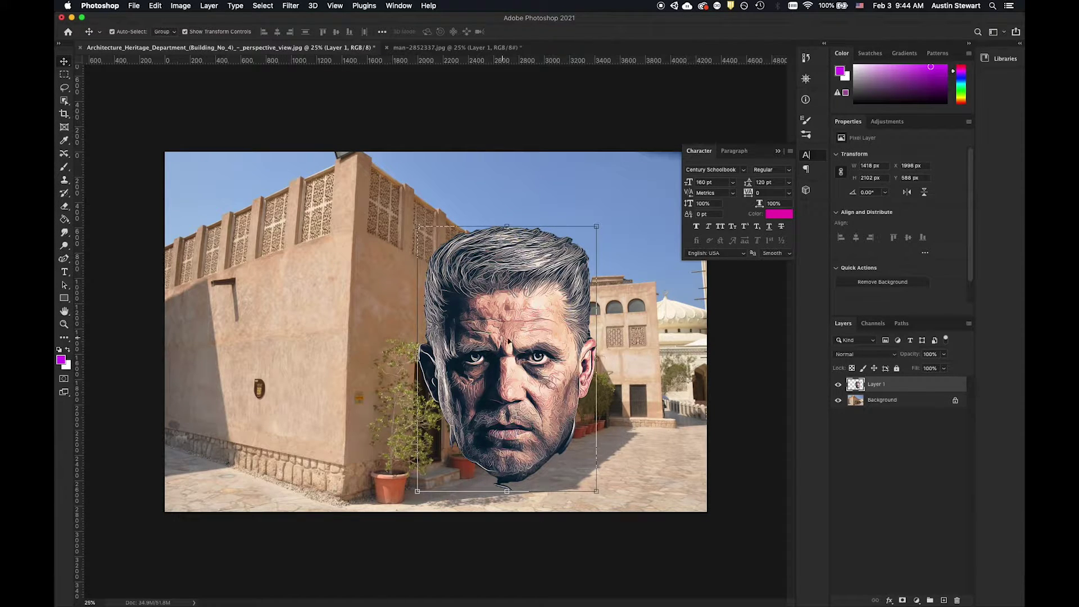
Reposition the head layer up and toward the far end of the building, at about X 2433 px, Y 518 px.
left_click_drag(508, 341, 558, 304)
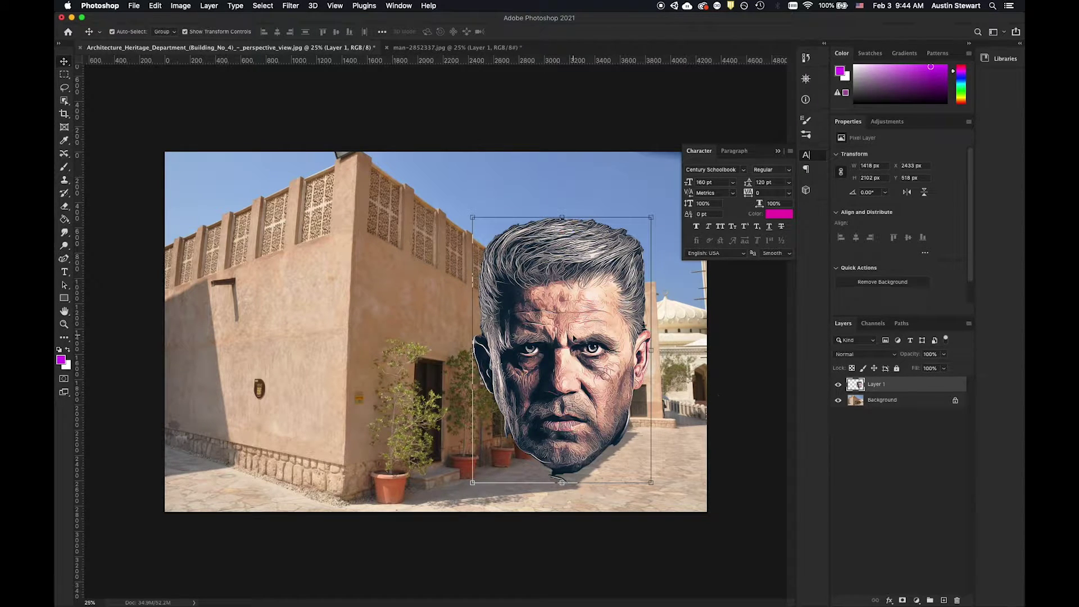
right_click(550, 280)
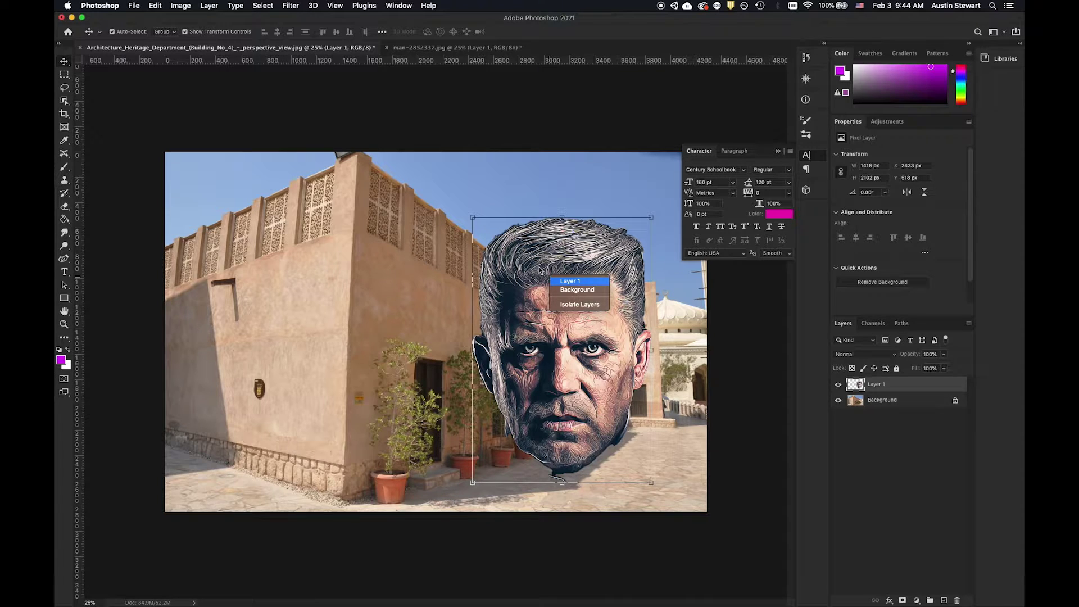
left_click(539, 270)
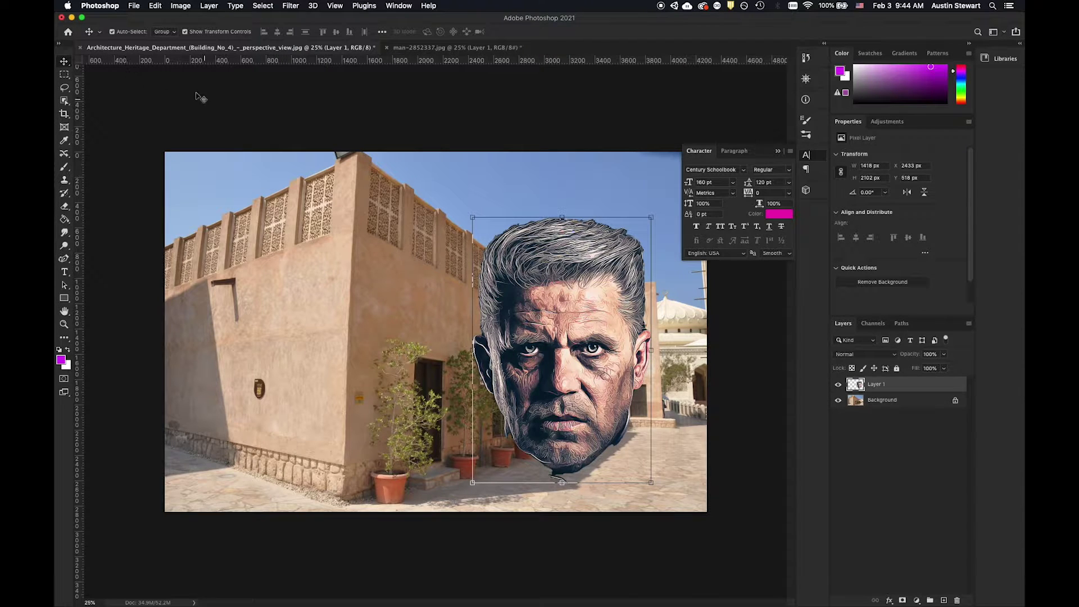
Try a Skew transform on the head layer, slanting its upper edge toward the wall and shifting its near side vertically.
left_click(153, 6)
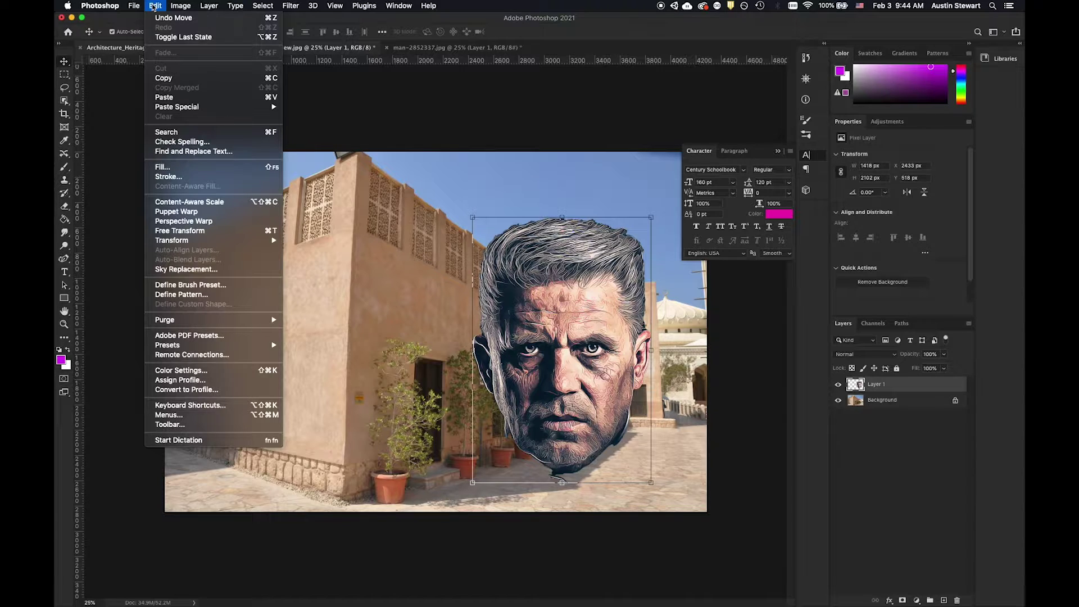
mouse_move(197, 241)
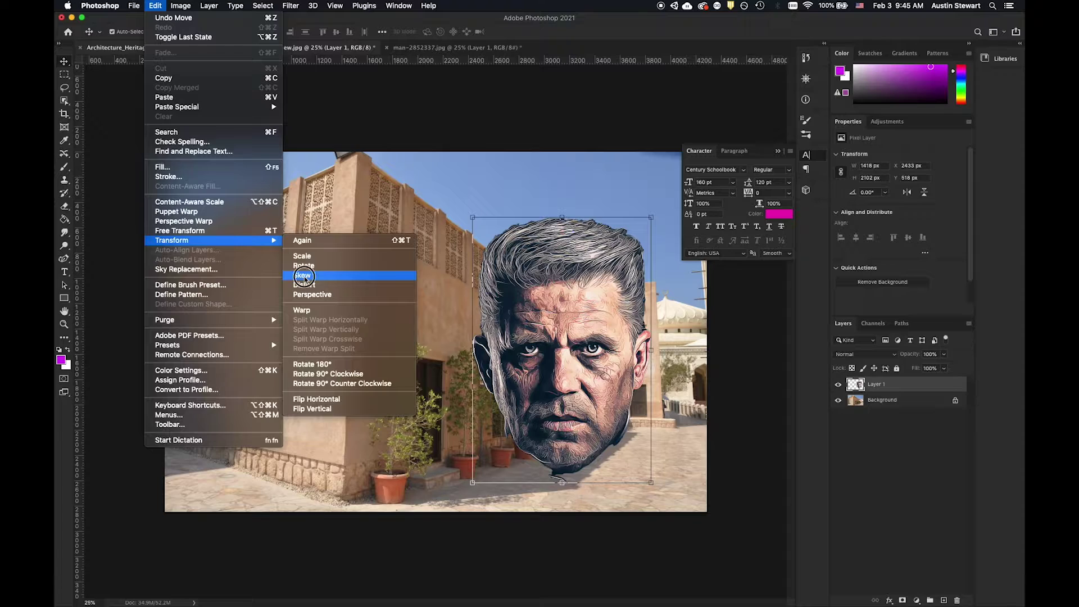
left_click(304, 277)
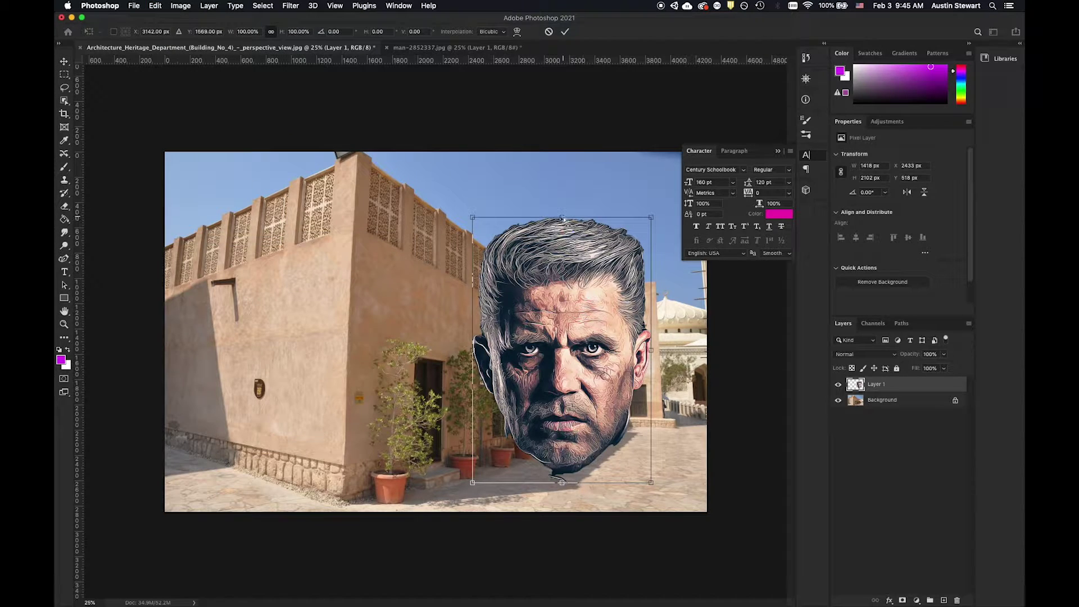
left_click_drag(562, 217, 486, 217)
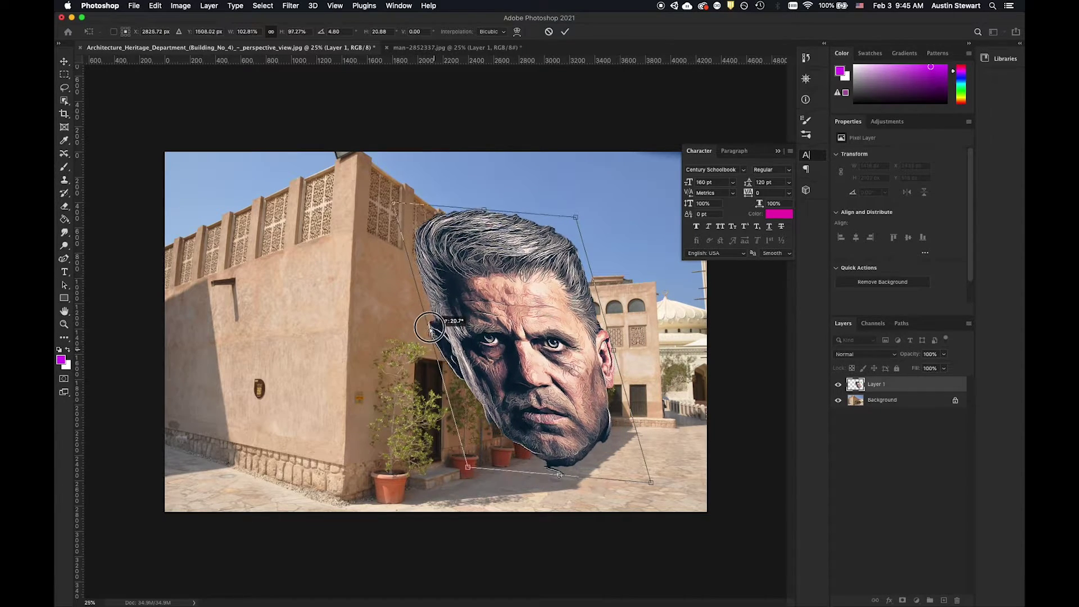
mouse_move(434, 350)
left_mouse_down()
mouse_move(416, 159)
mouse_move(433, 321)
mouse_move(450, 359)
mouse_move(393, 273)
mouse_move(272, 342)
mouse_move(633, 335)
mouse_move(275, 305)
mouse_move(429, 304)
mouse_move(503, 424)
mouse_move(554, 444)
mouse_move(490, 429)
mouse_move(444, 241)
mouse_move(465, 428)
mouse_move(433, 306)
mouse_move(376, 208)
mouse_move(392, 300)
mouse_move(429, 360)
left_mouse_up()
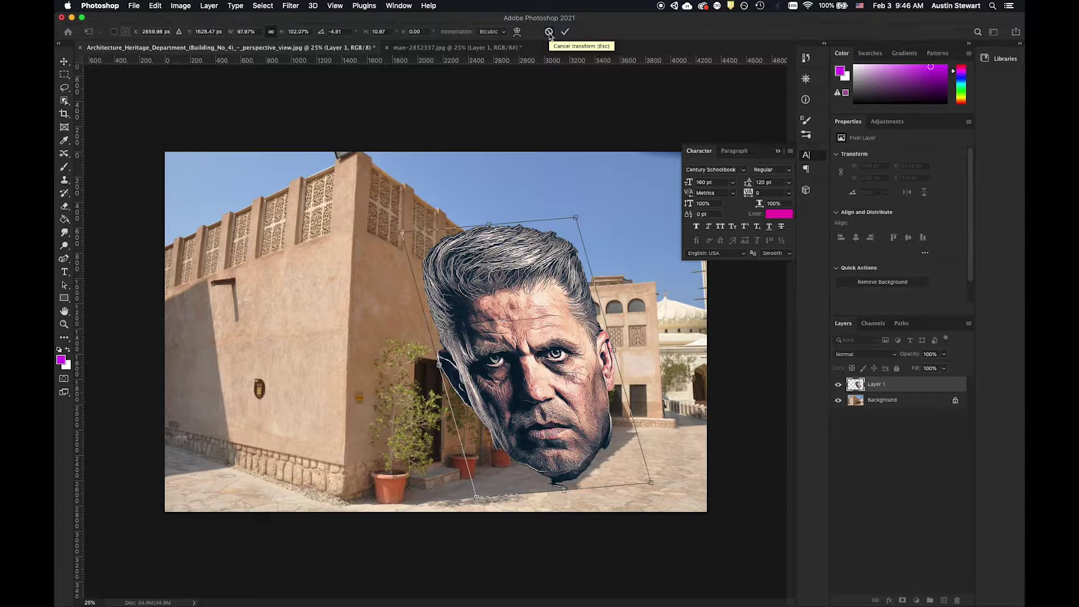
key("Escape")
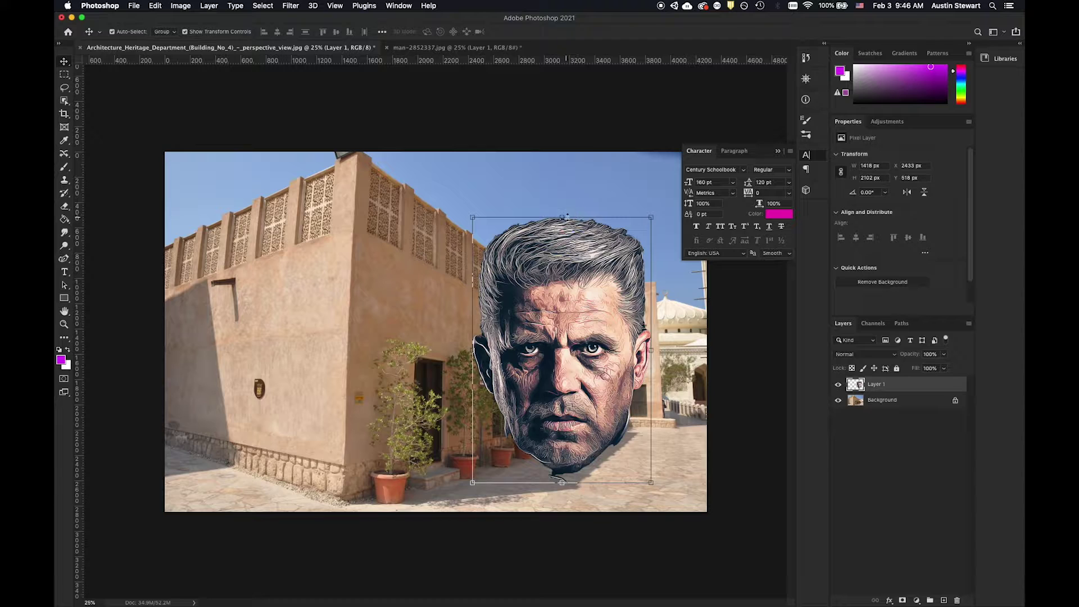
left_click_drag(572, 216, 532, 213)
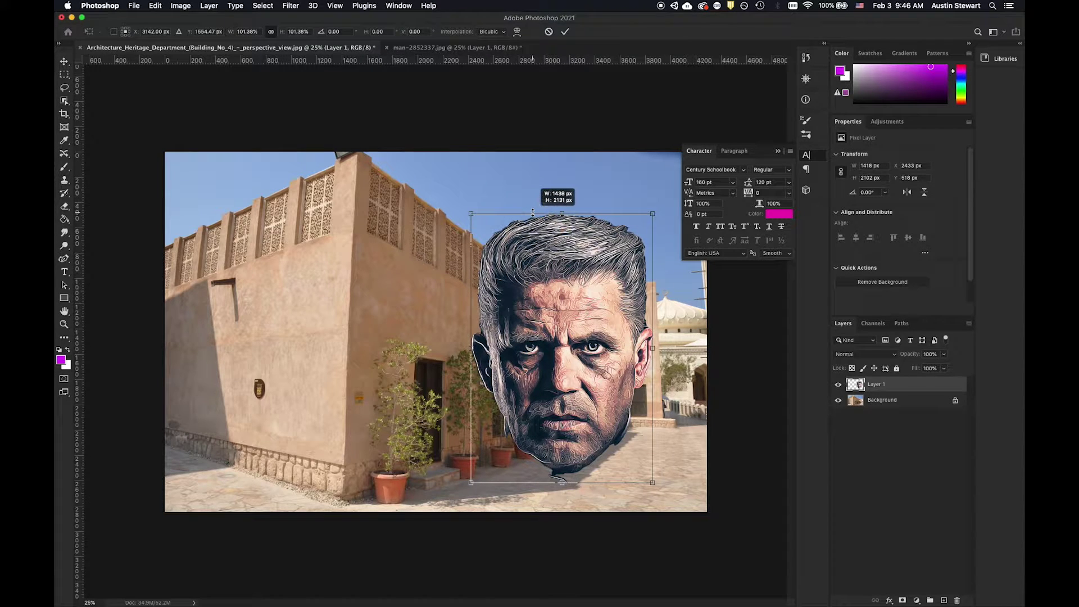
key("super+z")
left_click(135, 6)
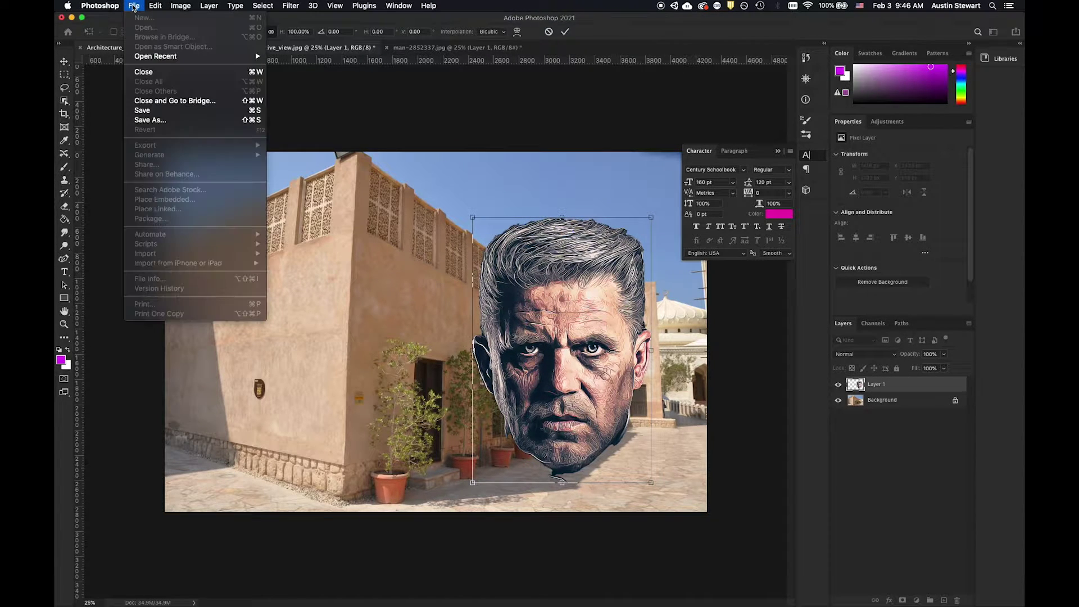
mouse_move(155, 7)
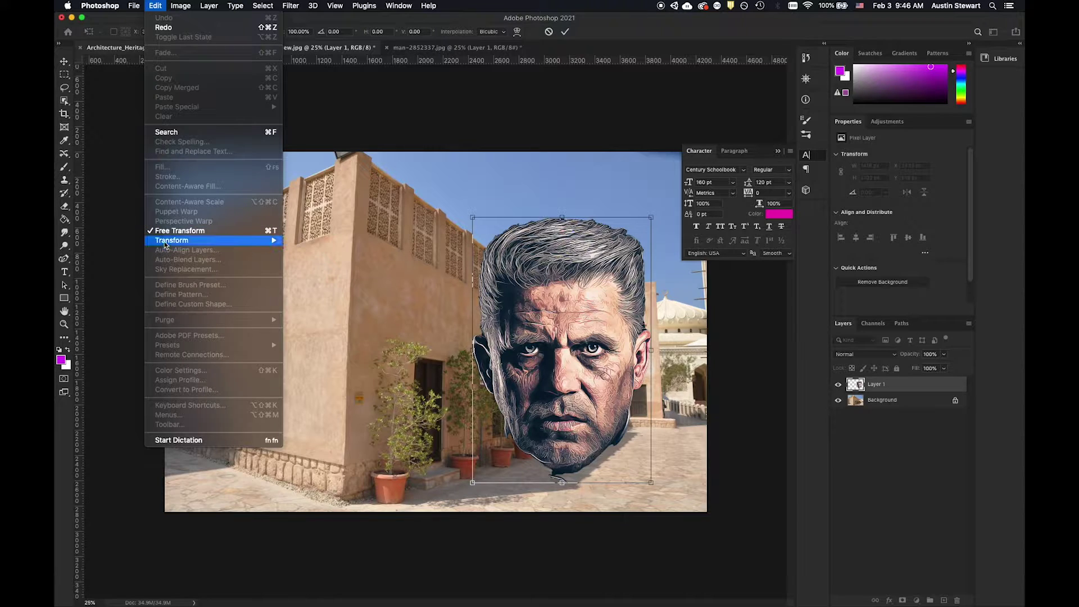
mouse_move(164, 242)
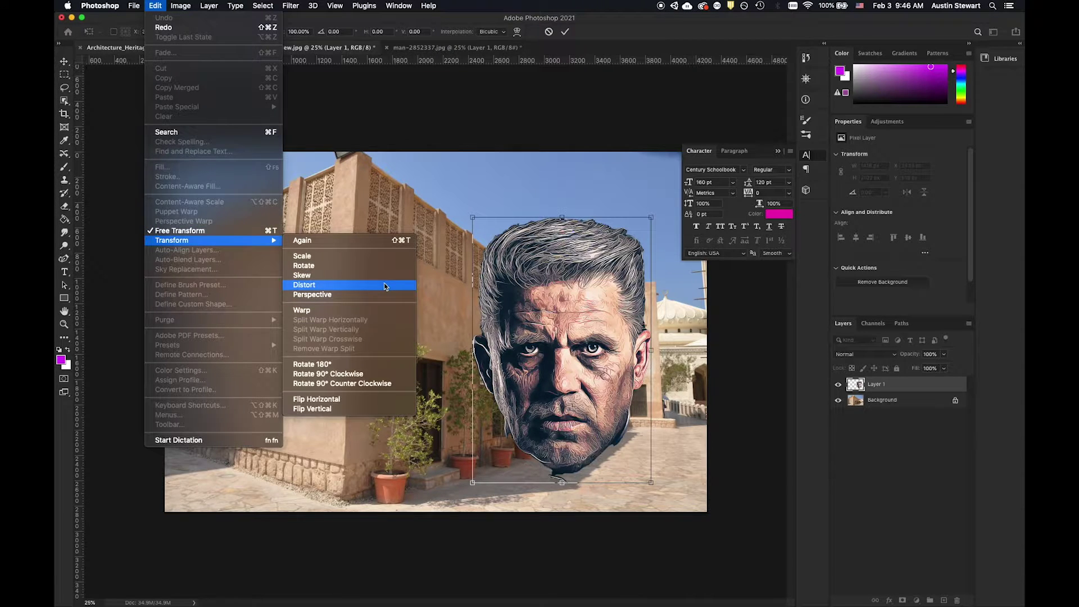
left_click(553, 21)
left_click(549, 33)
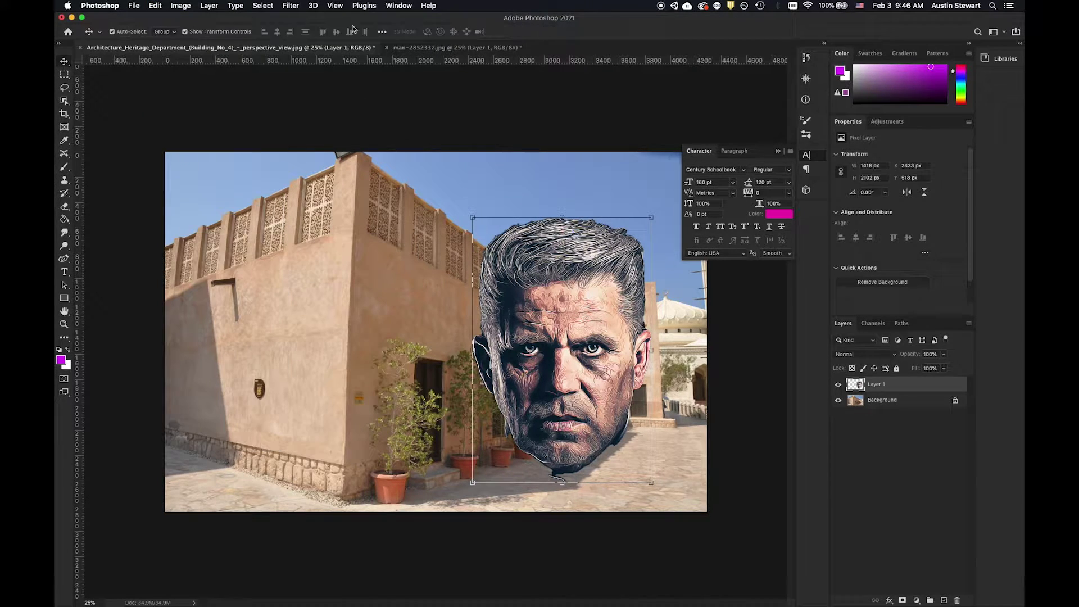
Try a Perspective transform on the head layer, shrinking its far side and fitting it onto the building's left-hand wall.
left_click(134, 5)
mouse_move(153, 8)
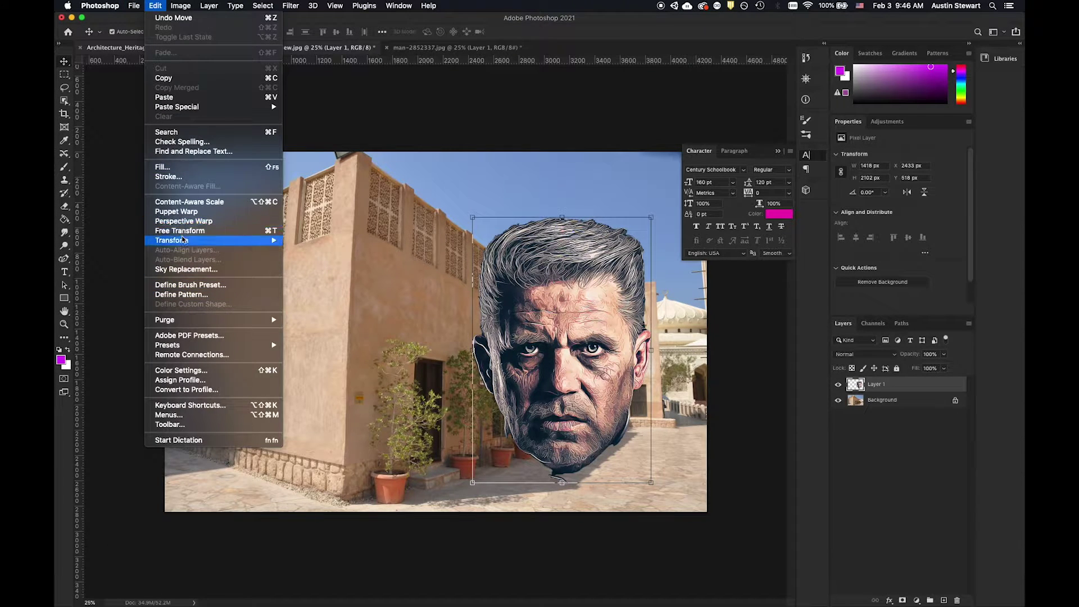
mouse_move(246, 242)
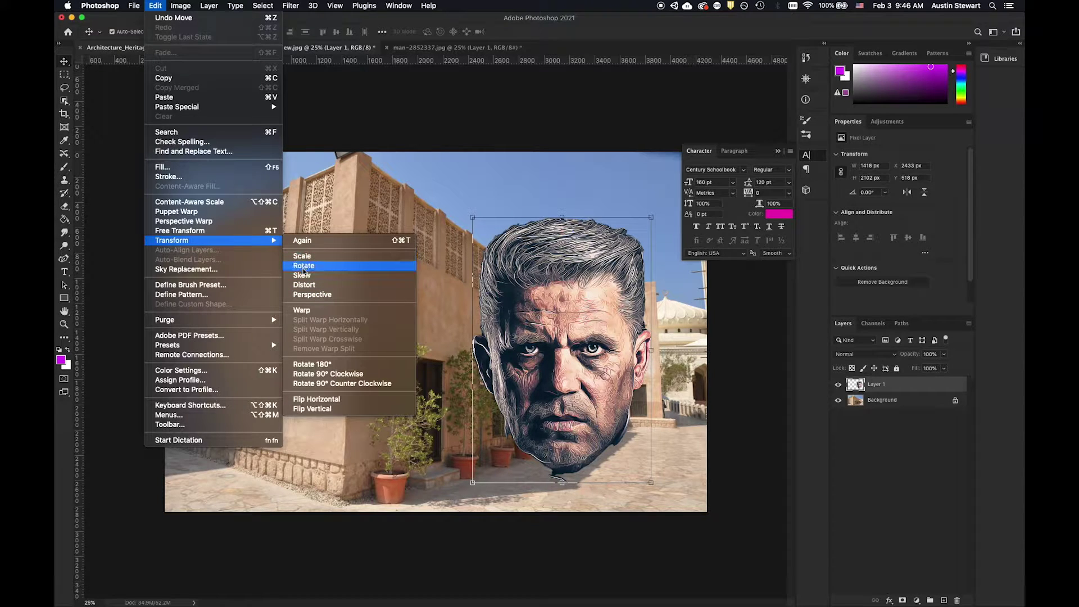
left_click(321, 297)
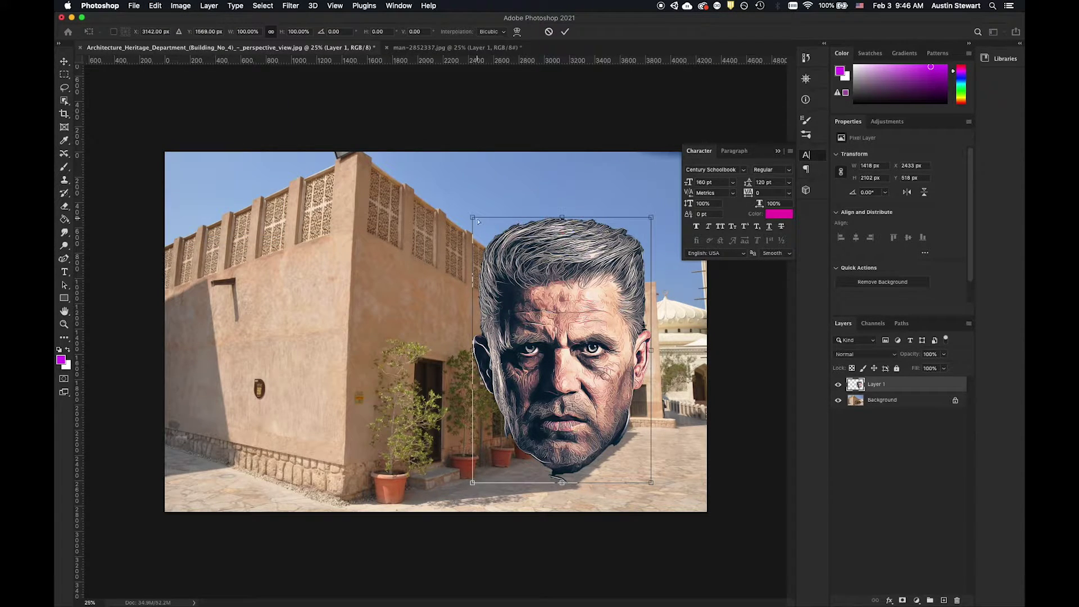
left_click_drag(473, 219, 464, 296)
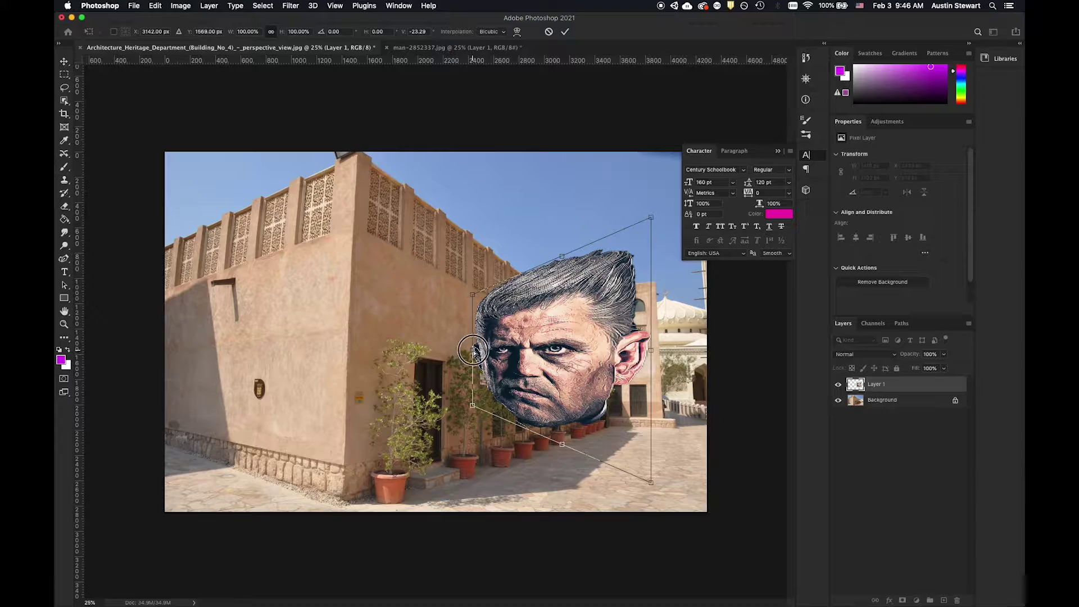
mouse_move(473, 350)
left_mouse_down()
mouse_move(495, 353)
mouse_move(486, 399)
mouse_move(486, 265)
mouse_move(458, 317)
mouse_move(469, 242)
mouse_move(446, 313)
mouse_move(423, 316)
mouse_move(640, 325)
mouse_move(439, 330)
mouse_move(493, 348)
left_mouse_up()
left_click_drag(577, 334, 278, 348)
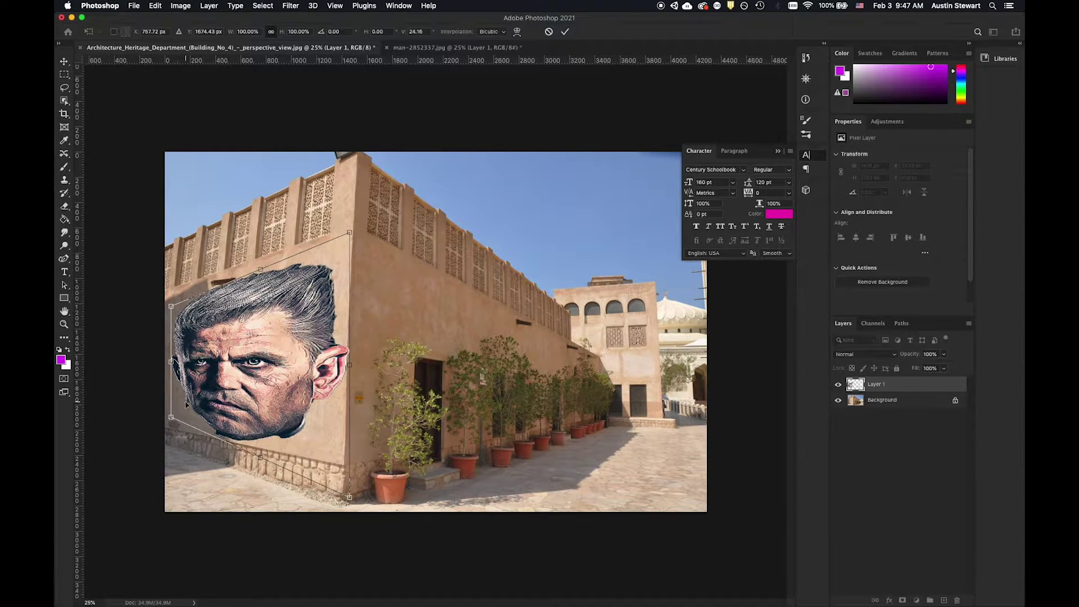
left_click_drag(171, 417, 168, 441)
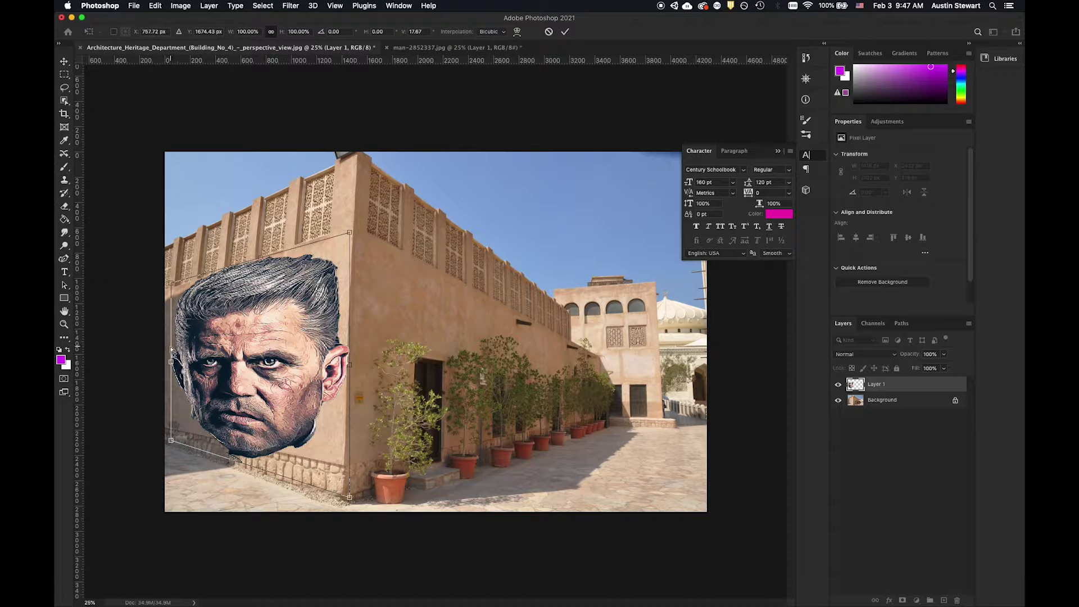
left_click_drag(170, 358, 168, 349)
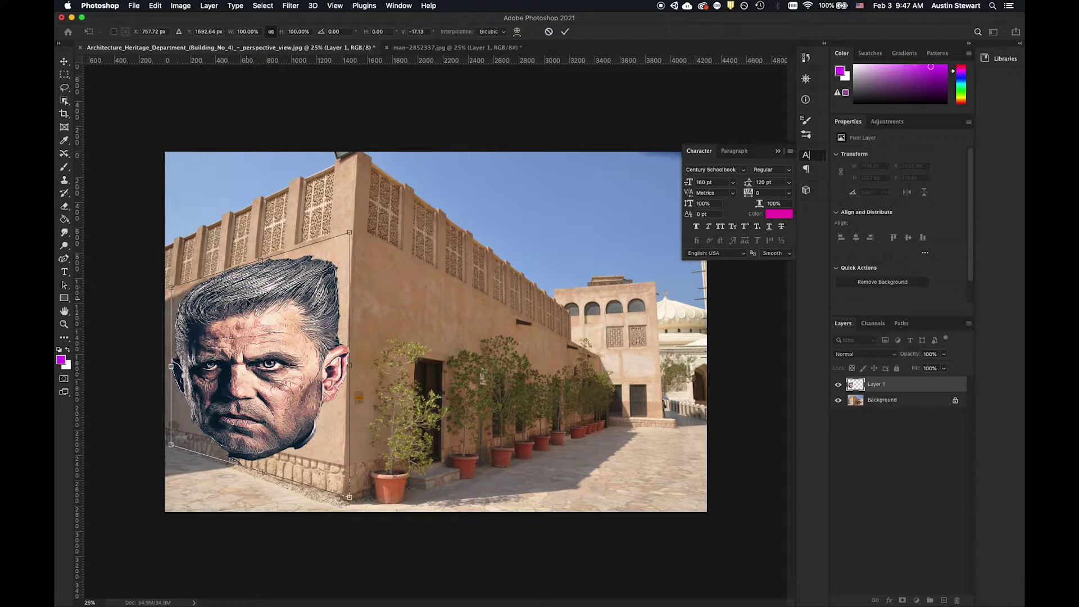
left_click(549, 33)
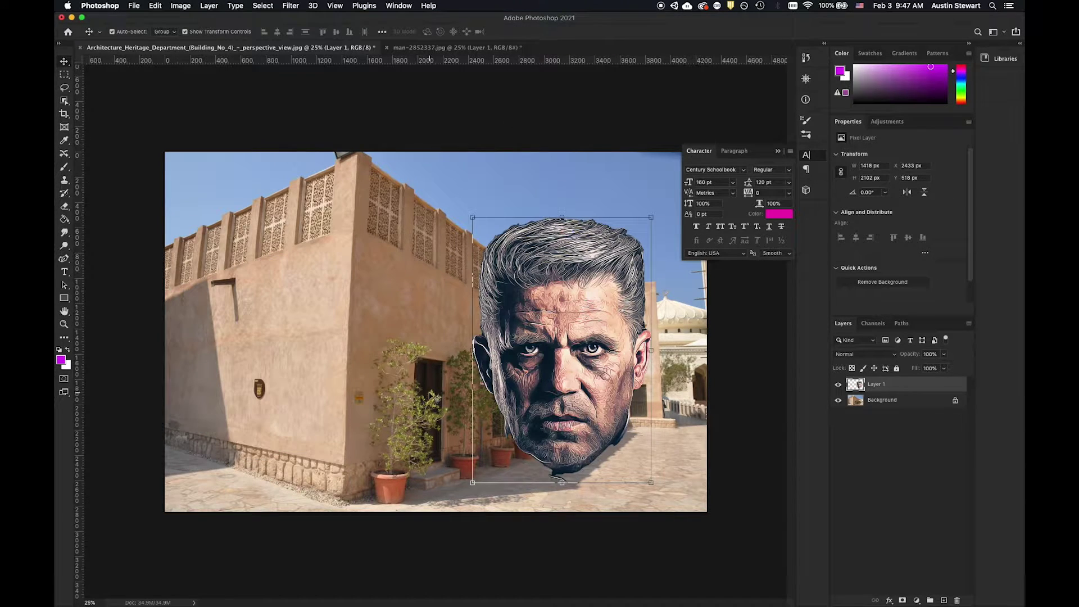
left_click(156, 6)
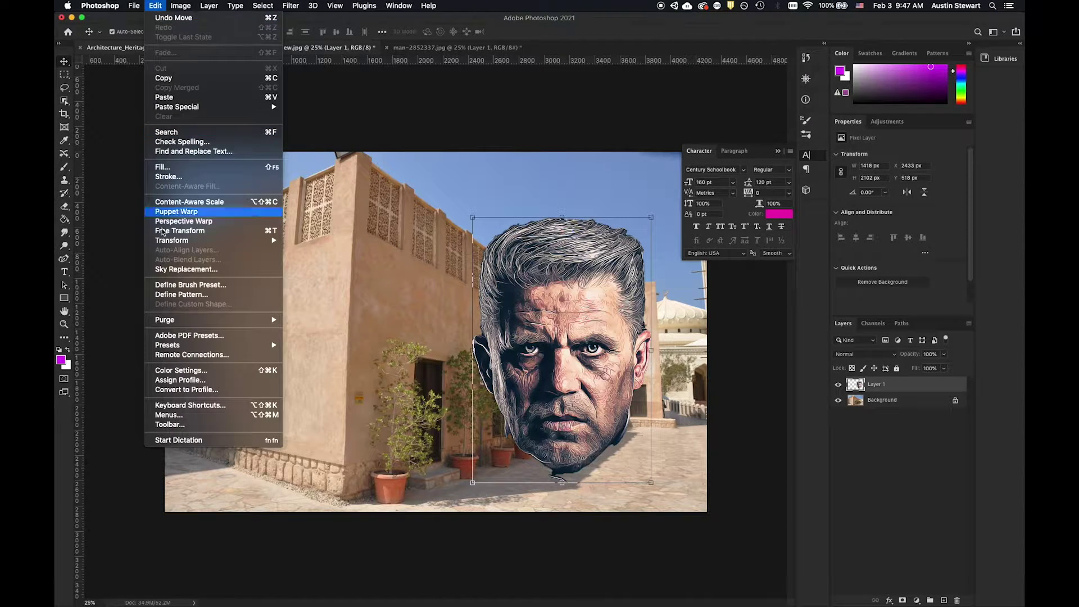
mouse_move(191, 243)
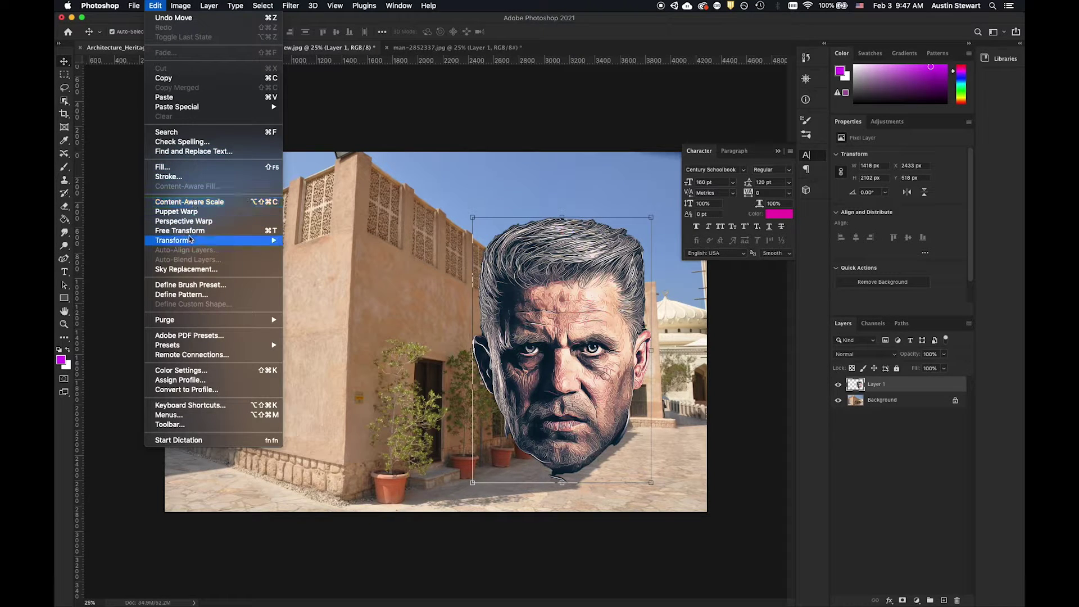
mouse_move(268, 243)
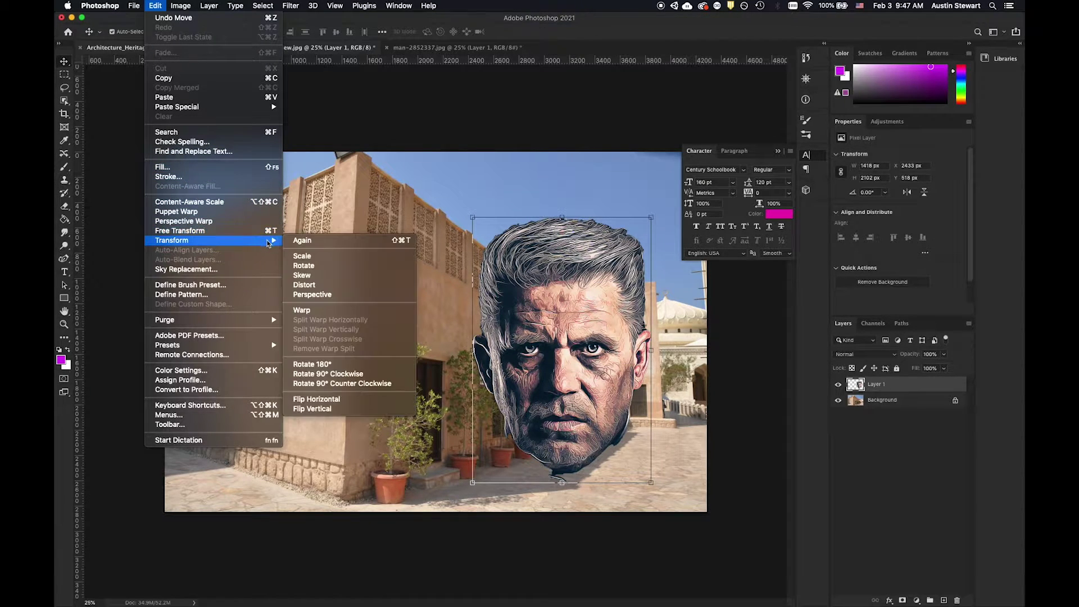
left_click(304, 287)
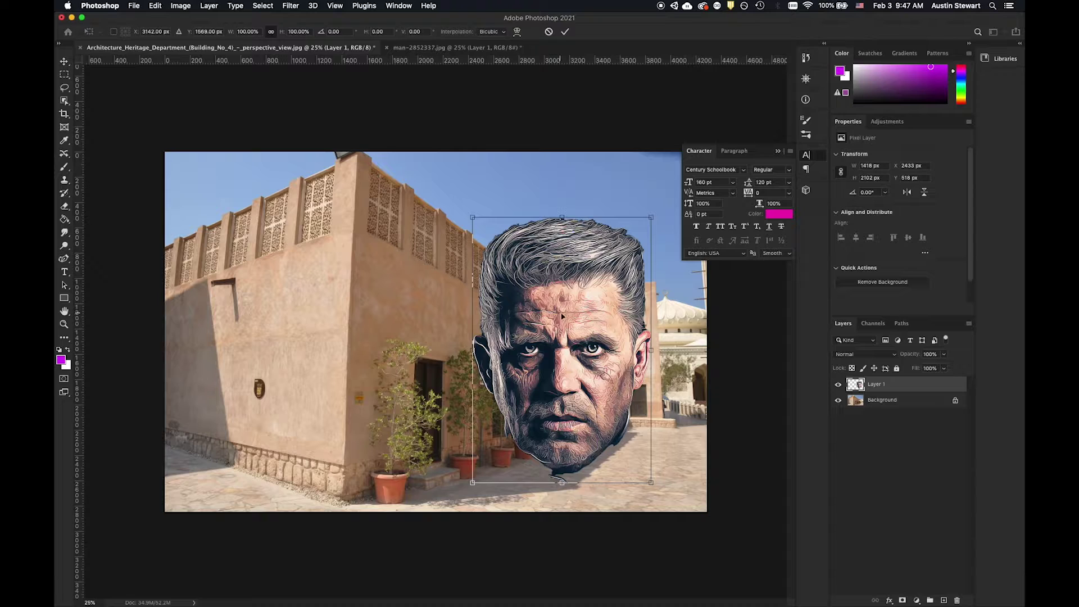
left_click(547, 32)
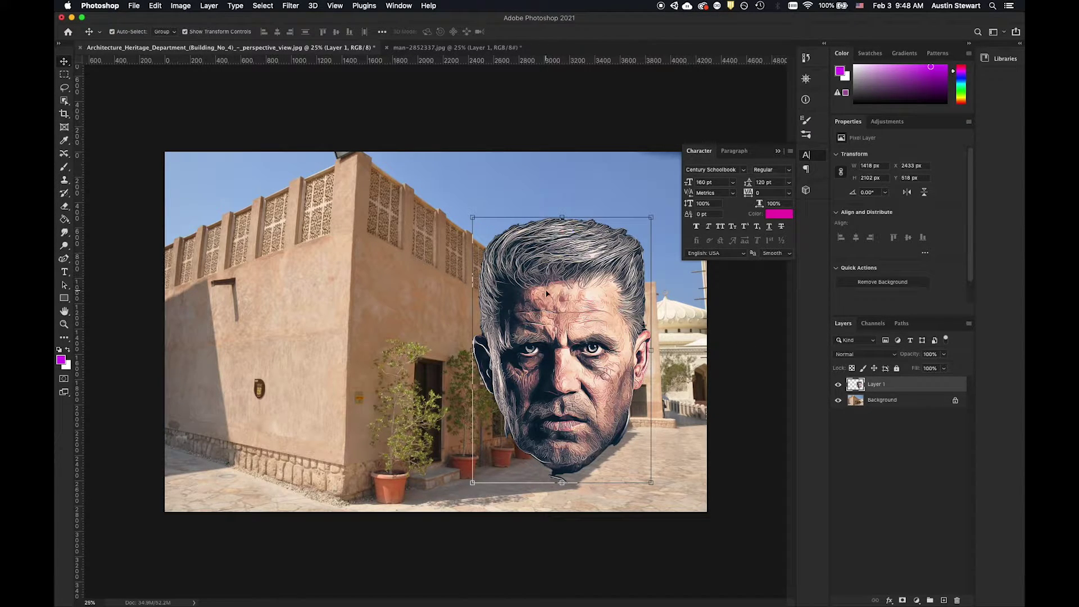
Duplicate Layer 1 as Layer 1 copy and move the copy over the left-hand wall, at about X 297 px, Y 518 px.
right_click(896, 385)
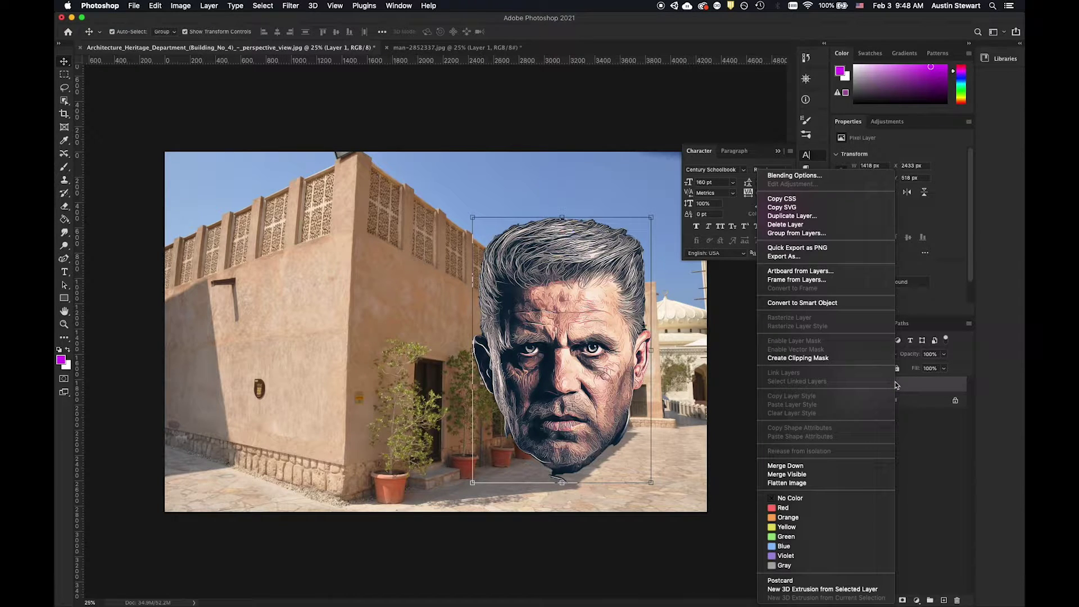
left_click(809, 217)
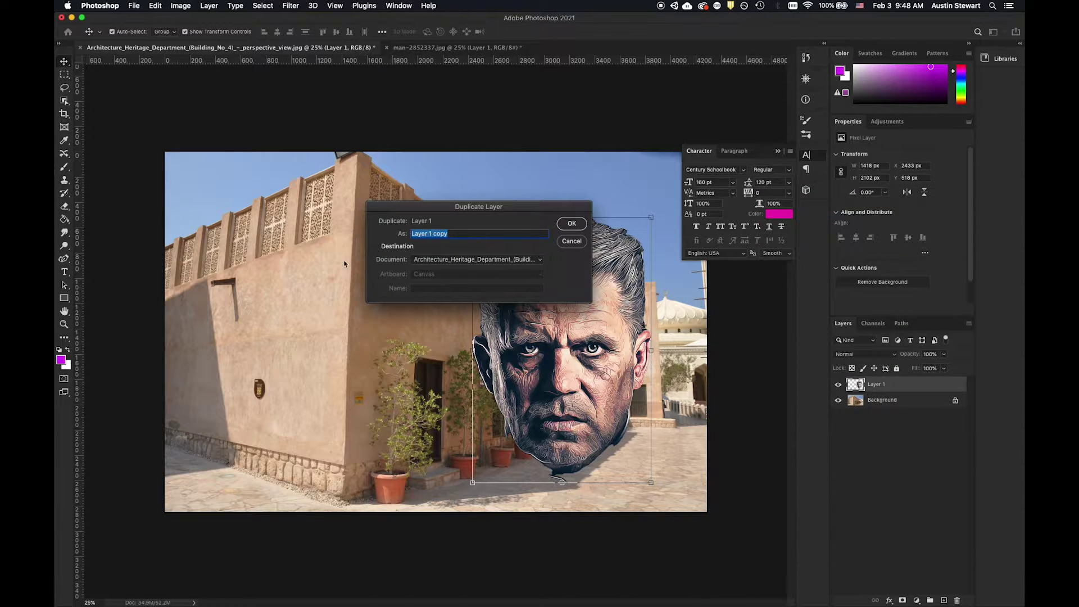
left_click(568, 224)
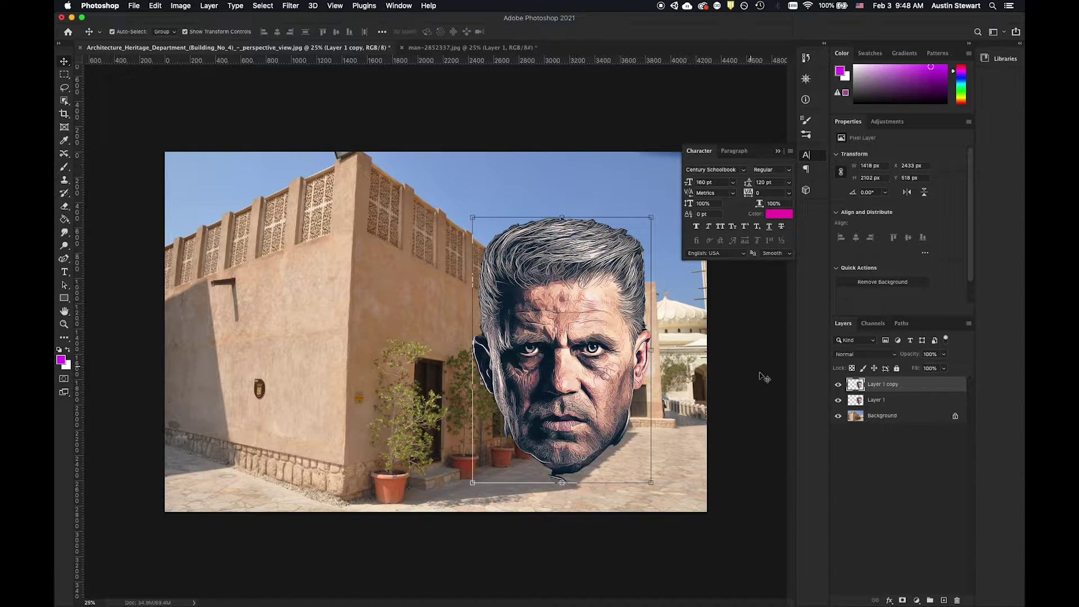
left_click_drag(586, 307, 297, 309)
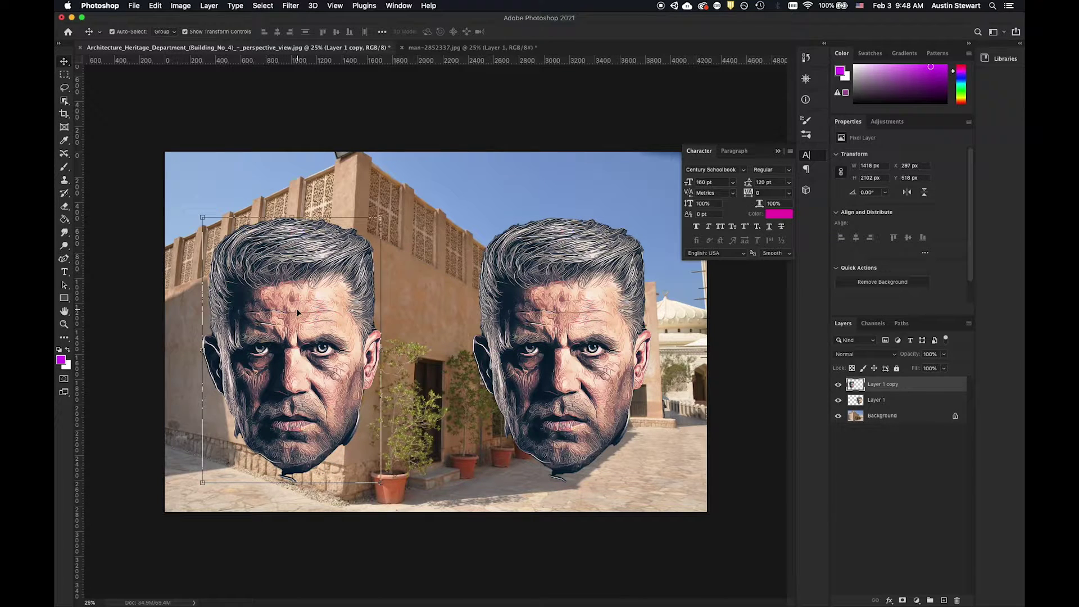
Distort the head copy, shifting it to the photo's left edge and slanting its upper edge along the left-hand wall's top line.
left_click(157, 6)
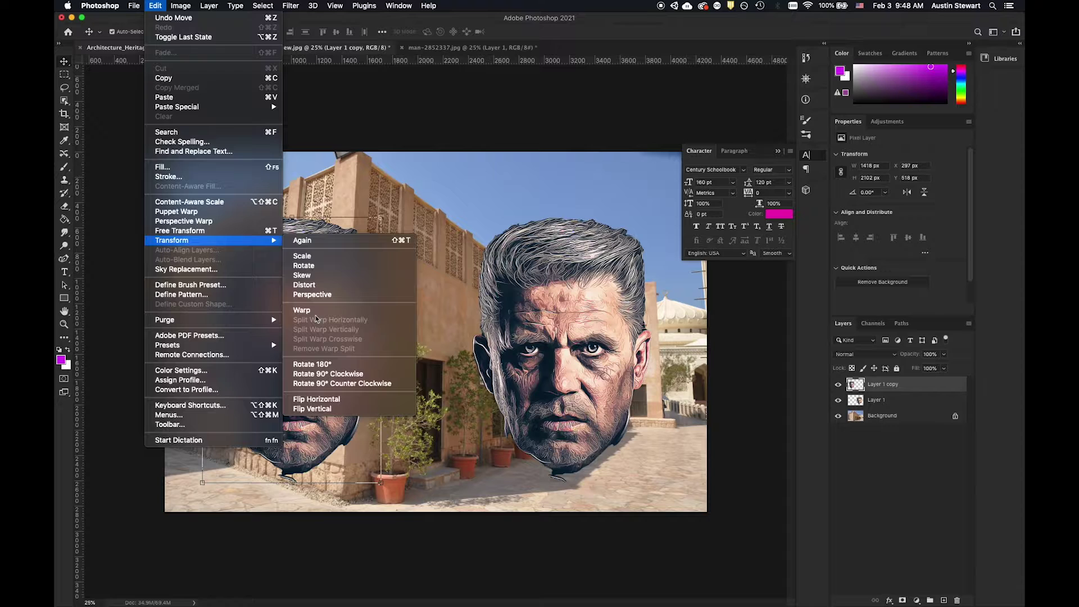
left_click(317, 286)
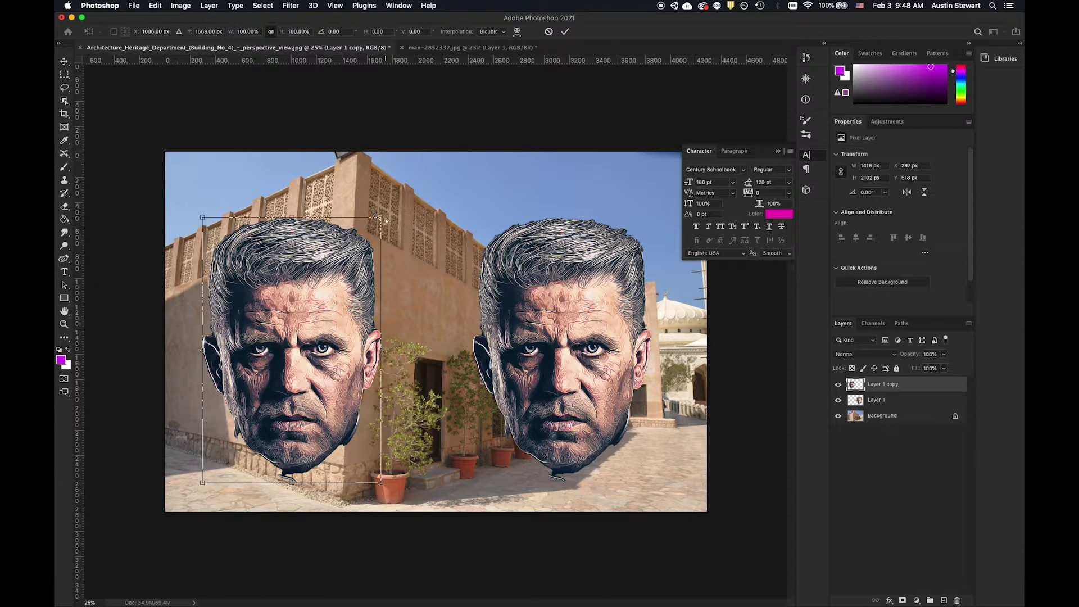
left_click_drag(301, 313, 264, 311)
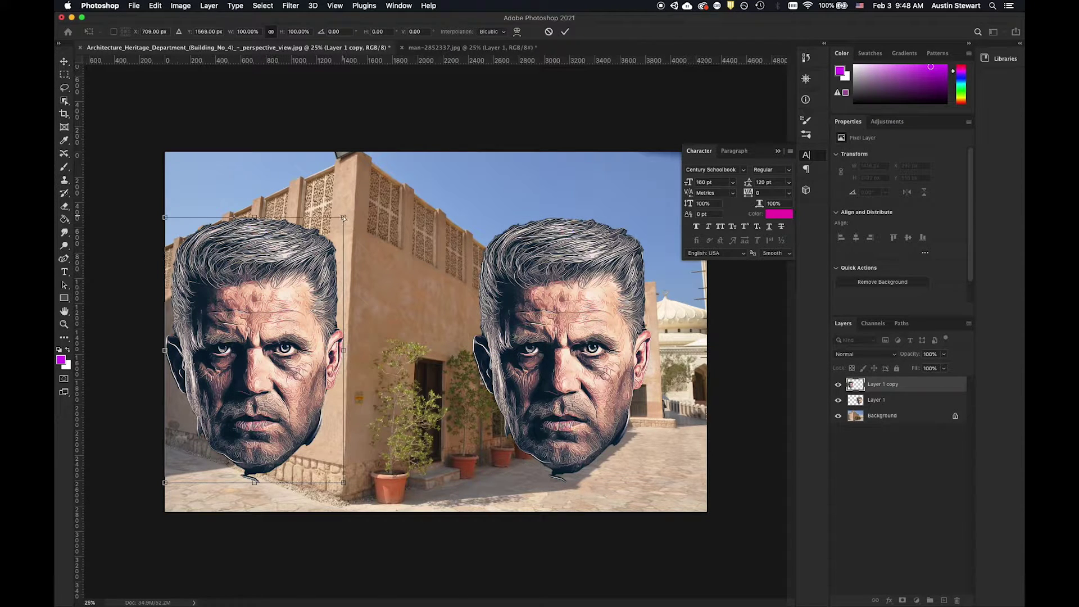
left_click_drag(344, 218, 353, 240)
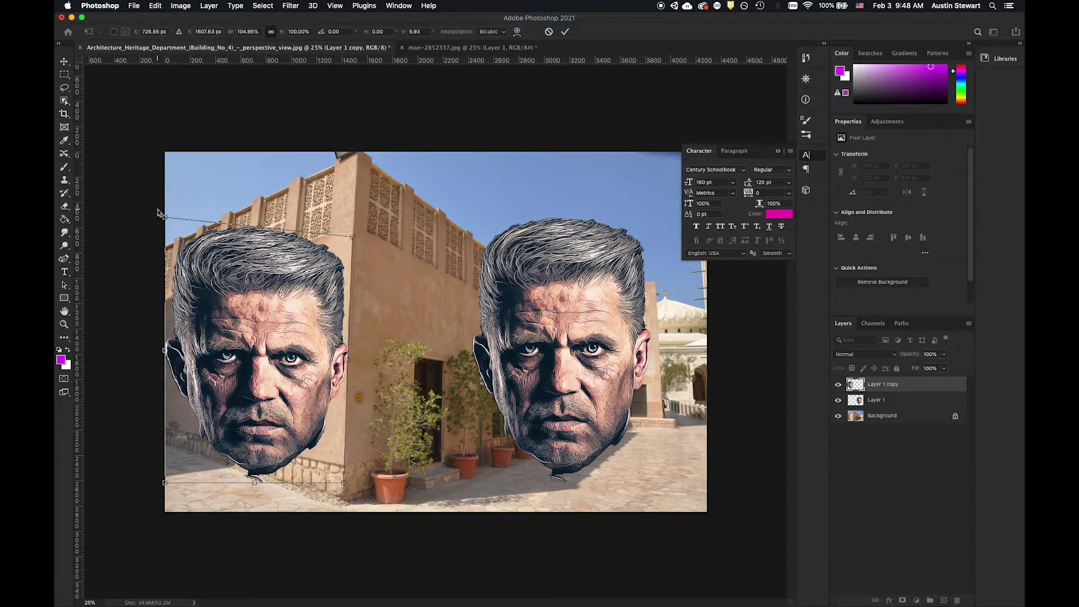
left_click_drag(164, 217, 185, 294)
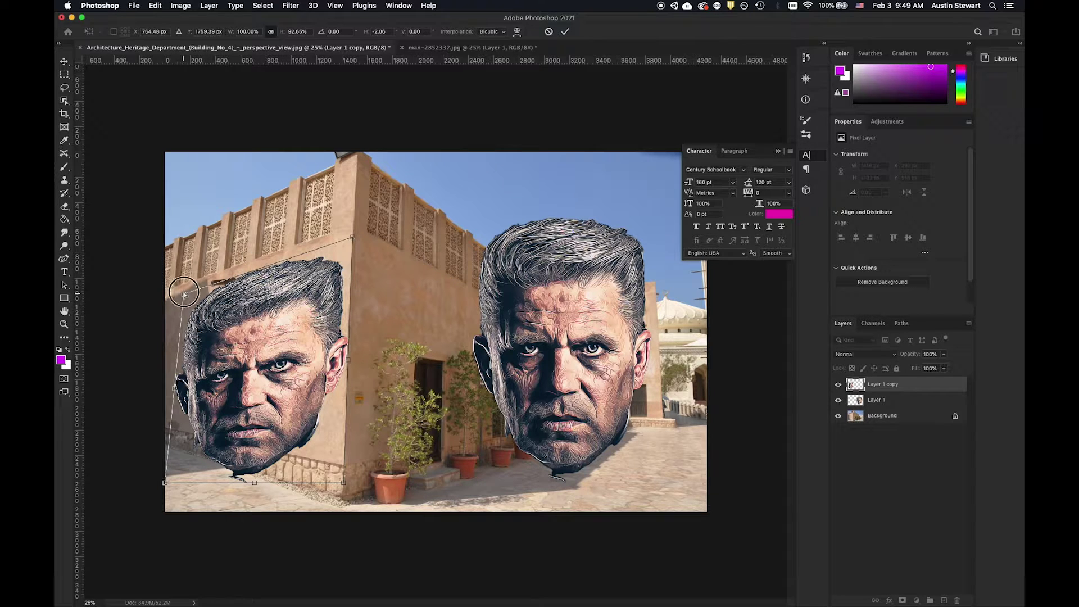
left_click_drag(184, 295, 184, 291)
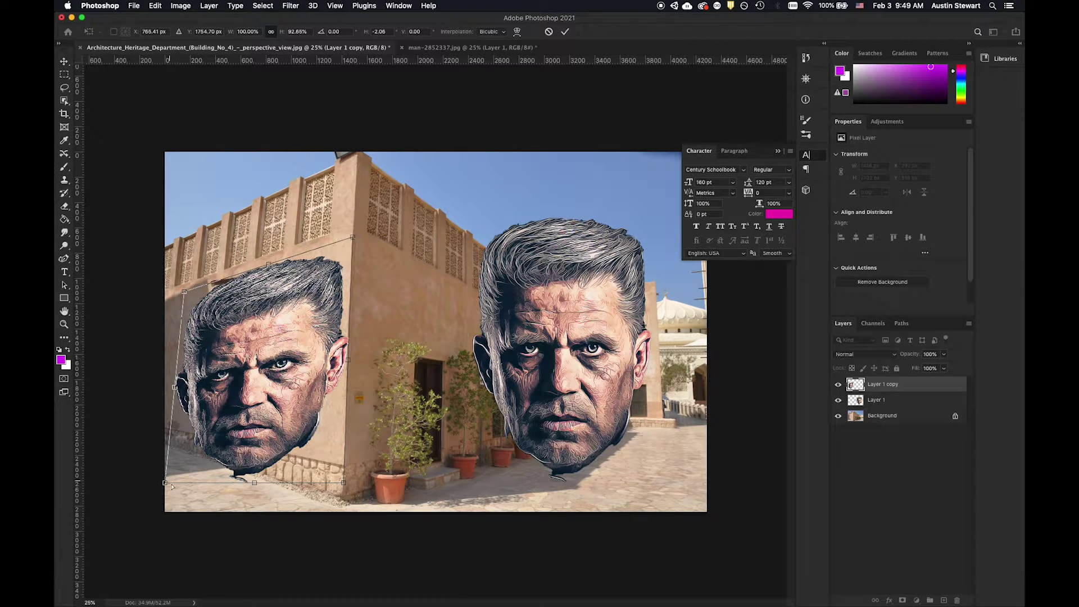
Raise the head copy's lower far corner to the wall's base line and move its far side inward to narrow the head.
left_click_drag(165, 482, 187, 445)
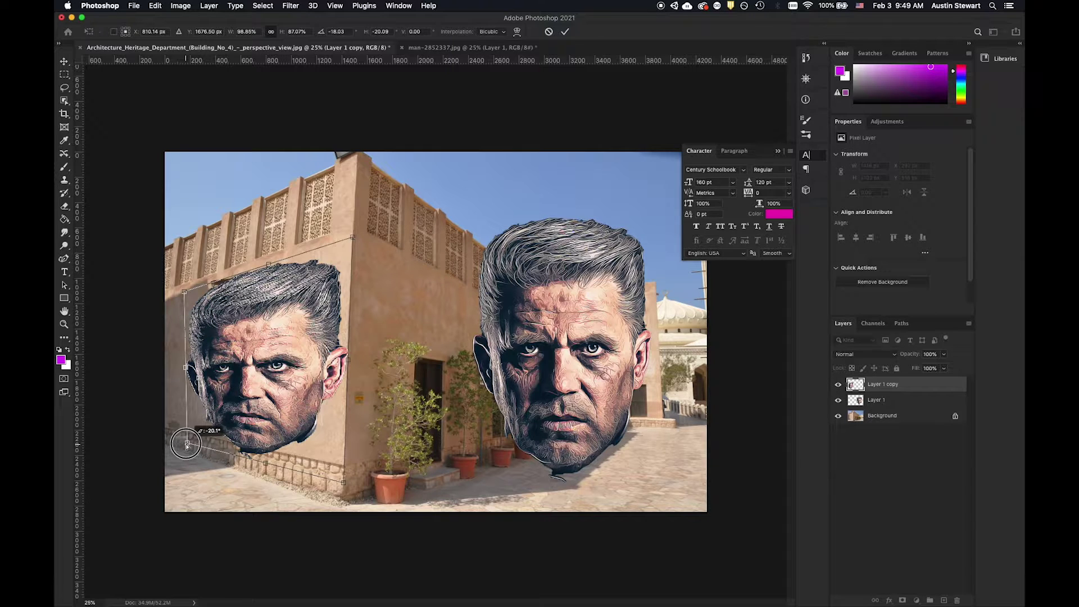
left_click_drag(186, 445, 186, 445)
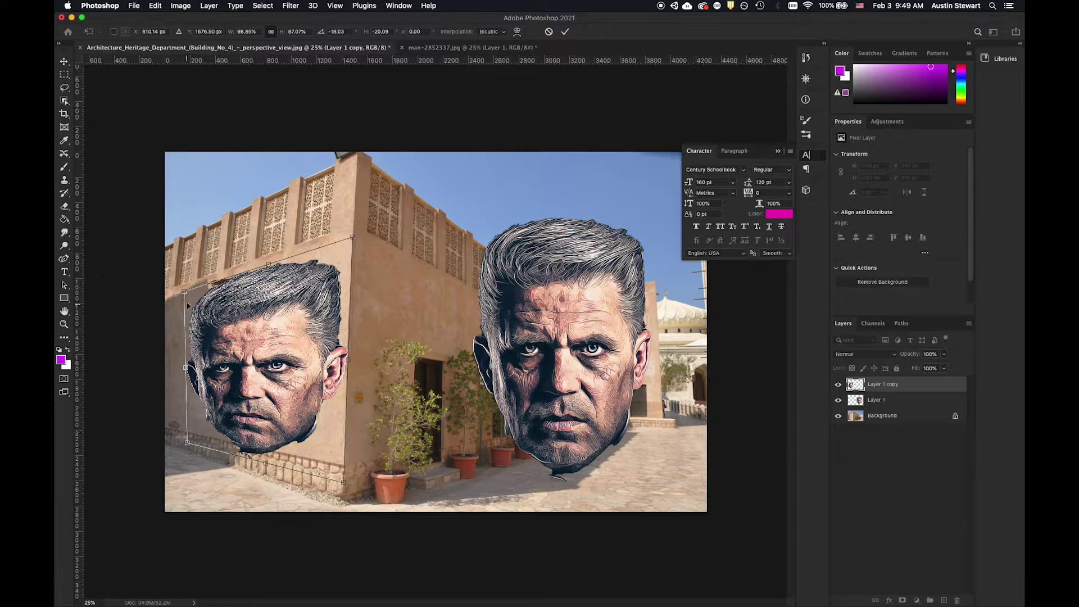
left_click_drag(184, 292, 192, 290)
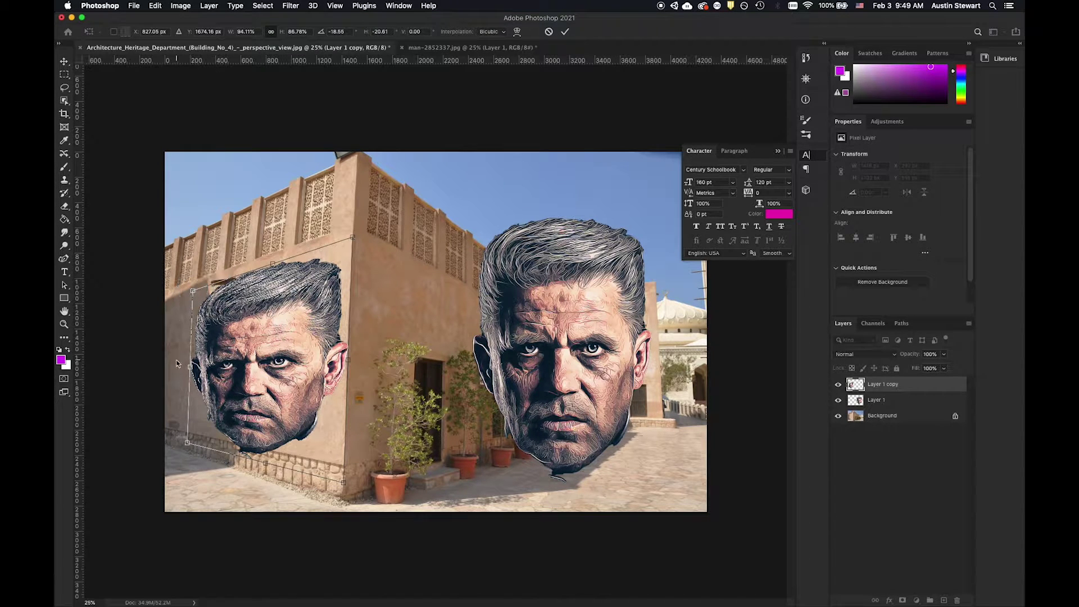
left_click_drag(191, 367, 215, 369)
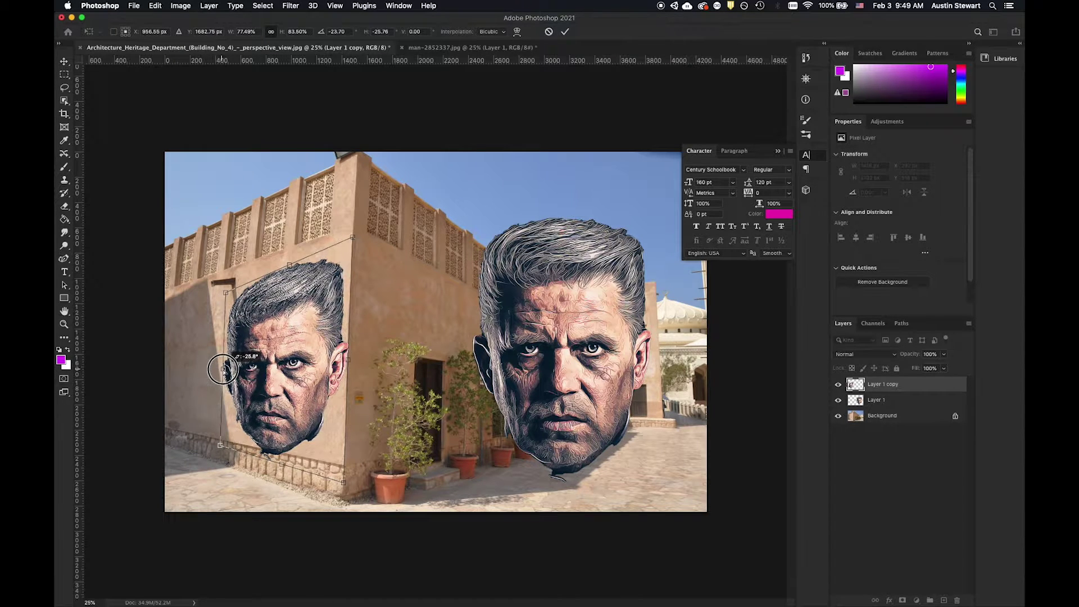
left_click_drag(223, 369, 223, 369)
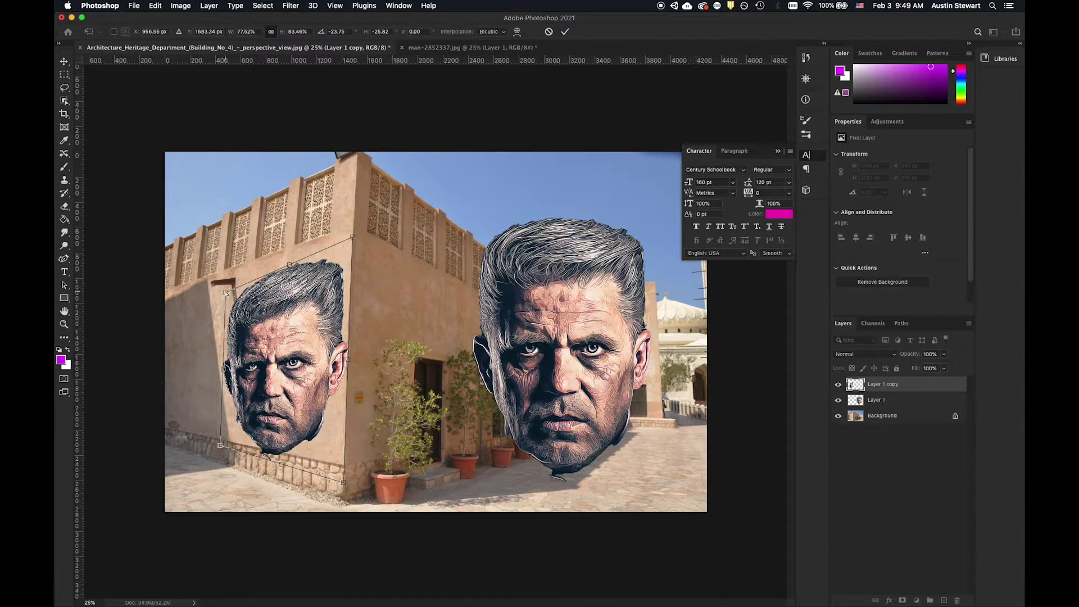
Adjust the distorted head copy's two far corners so its upper and lower edges follow the left-hand wall's perspective.
left_click_drag(226, 293, 228, 279)
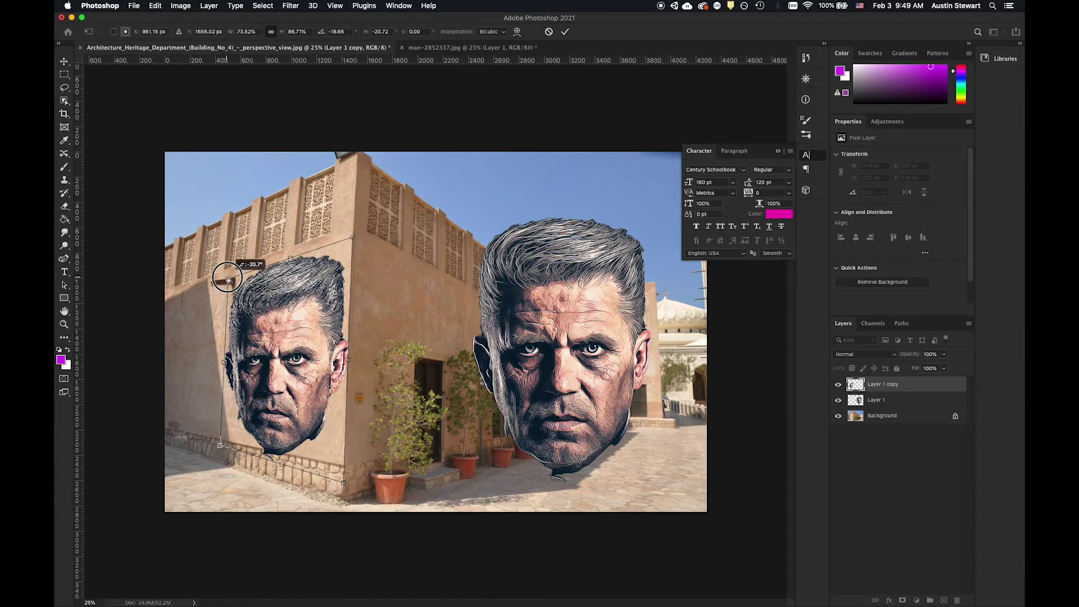
left_click_drag(225, 277, 228, 276)
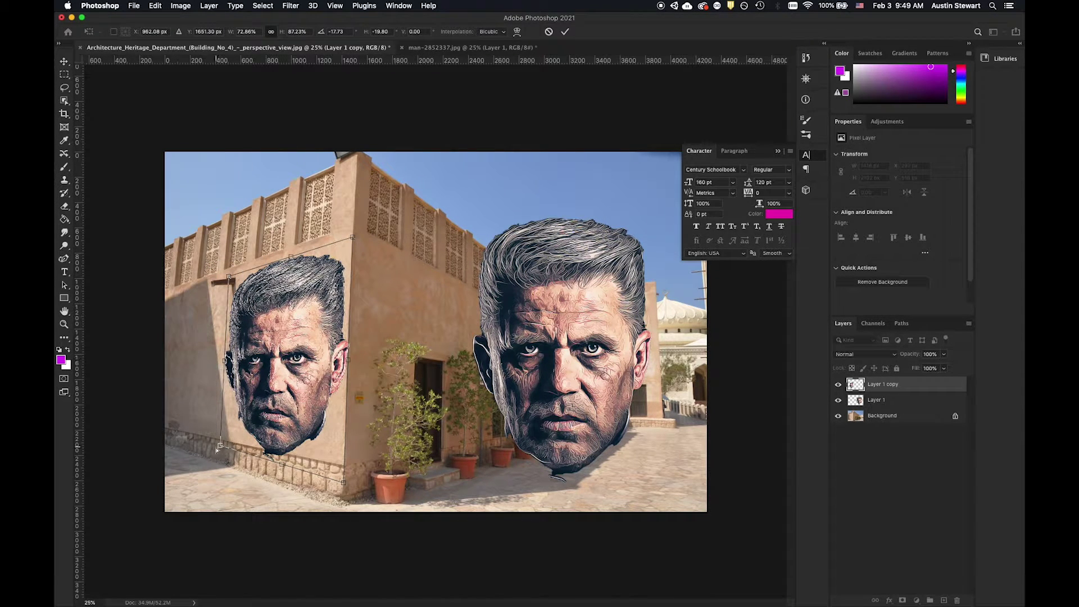
left_click_drag(219, 446, 225, 450)
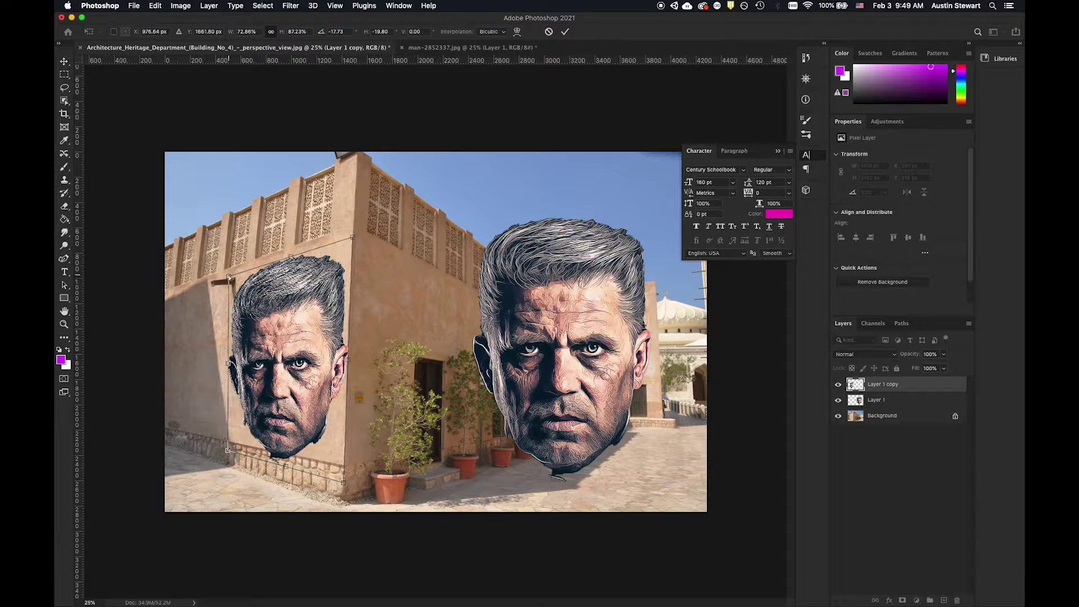
left_click_drag(229, 277, 234, 278)
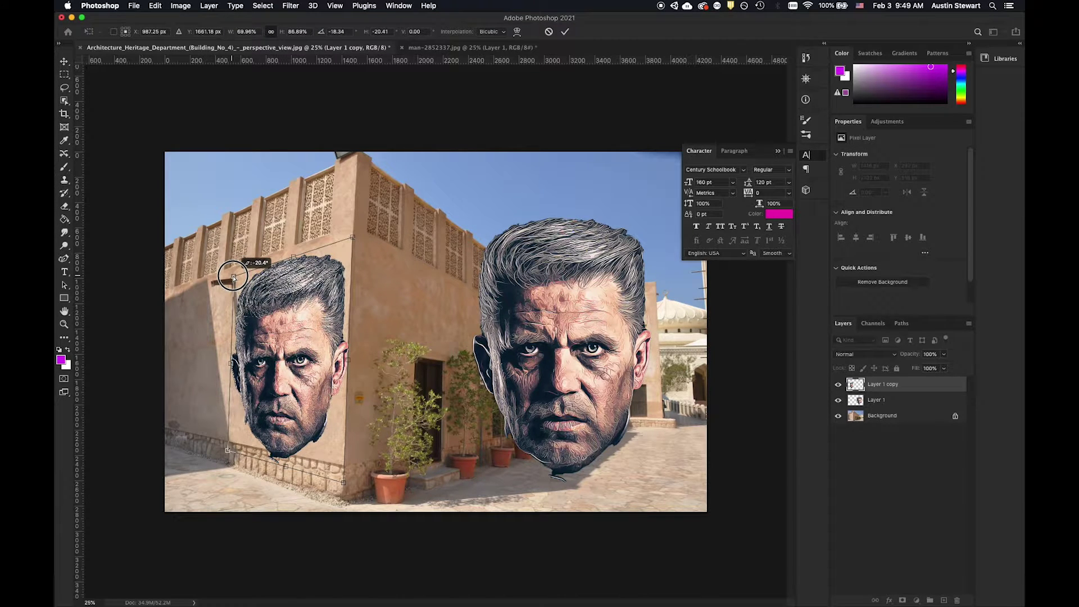
left_click_drag(234, 277, 234, 277)
Raise the head copy's lower edge, shift the copy slightly away from the building's corner, and apply the distortion.
left_click_drag(287, 470, 230, 441)
left_click_drag(234, 276, 236, 274)
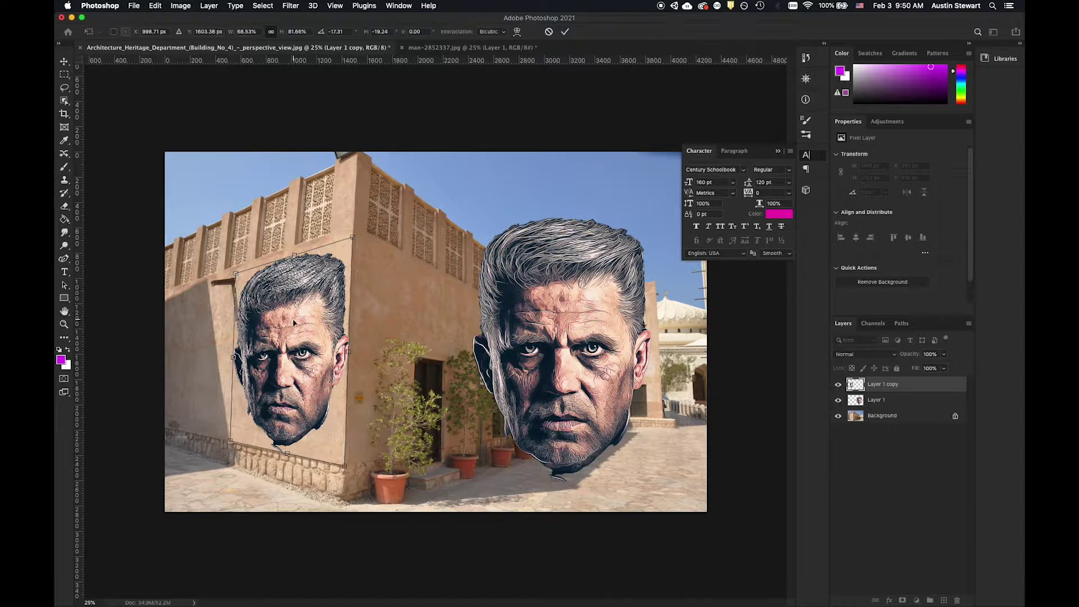
left_click_drag(290, 321, 279, 324)
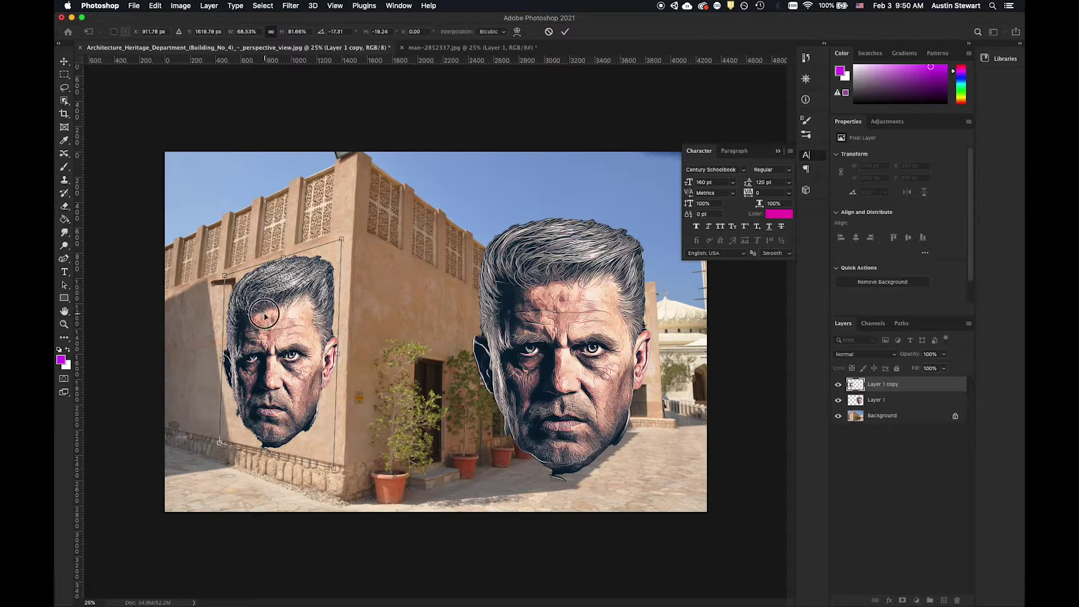
key("Escape")
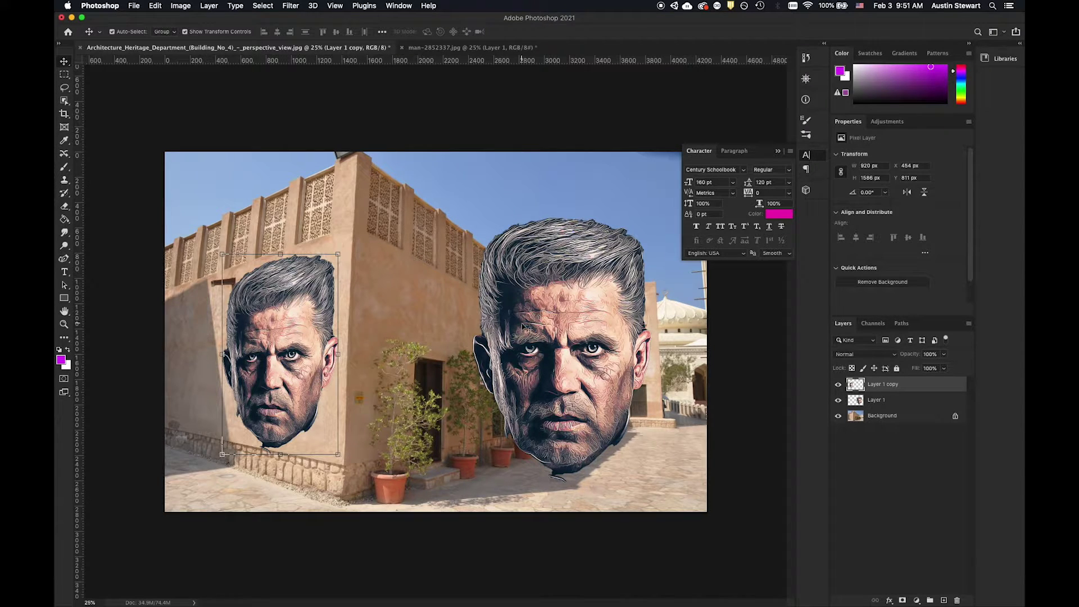
Move the large head on Layer 1 slightly up and toward the building, to about X 2284 px.
left_click(570, 278)
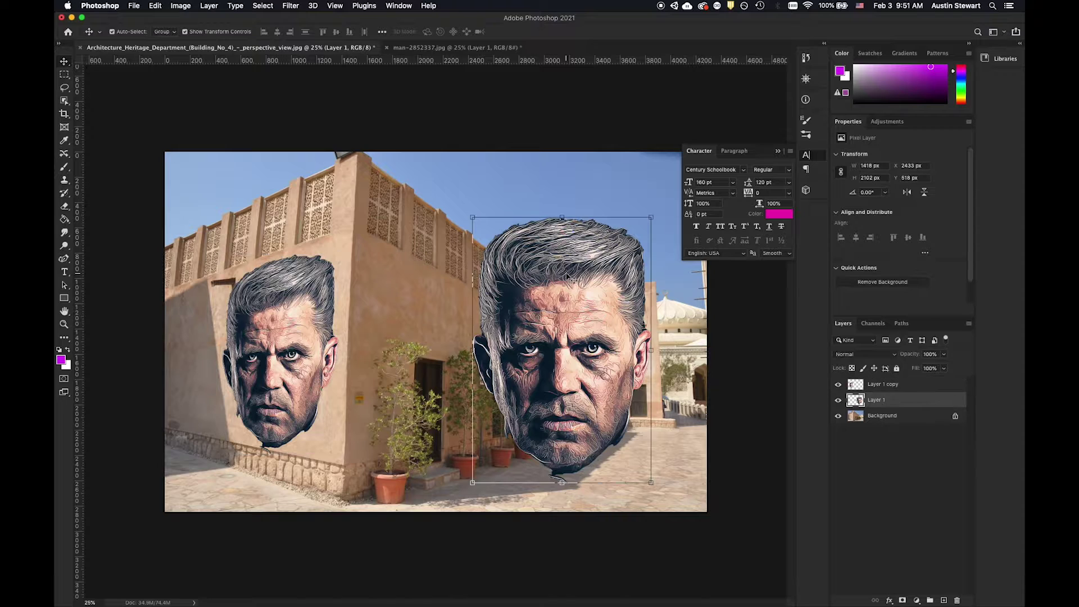
left_click_drag(565, 298, 547, 290)
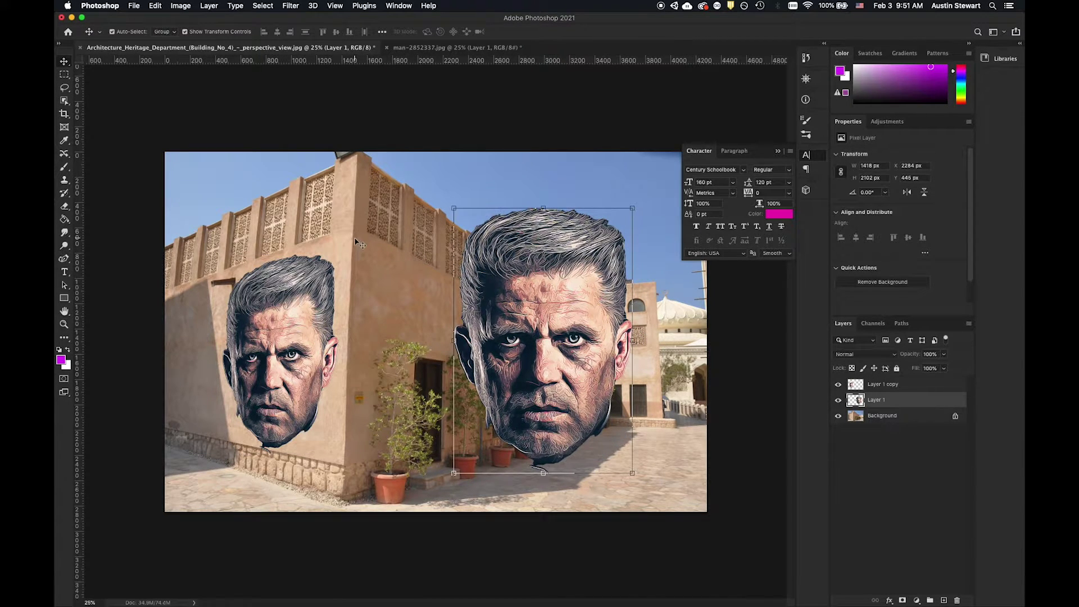
Try flipping the large head on Layer 1 horizontally and moving it farther from the building.
left_click(135, 6)
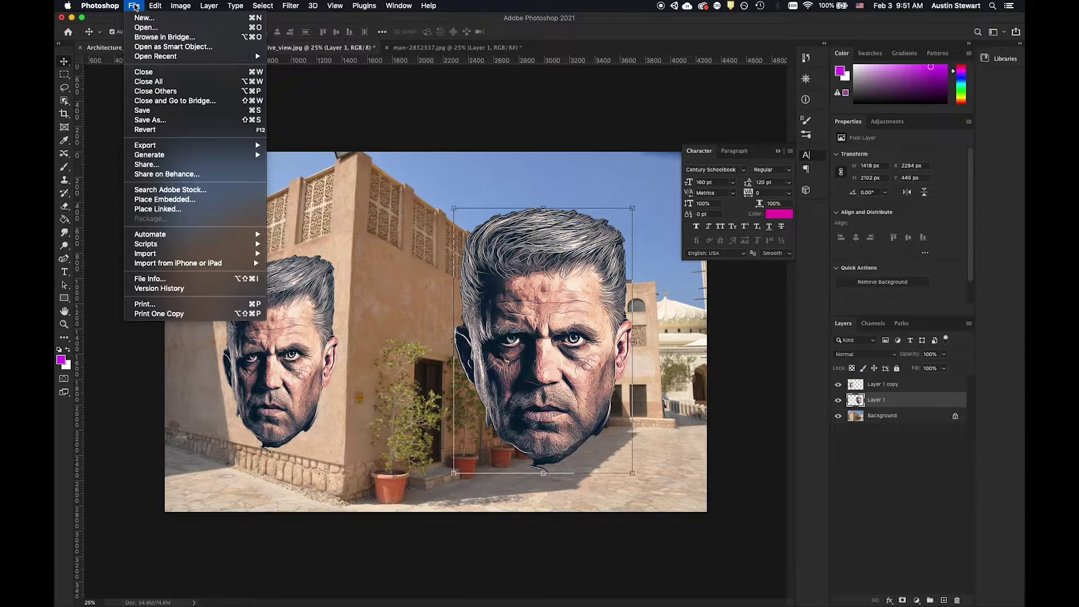
mouse_move(150, 5)
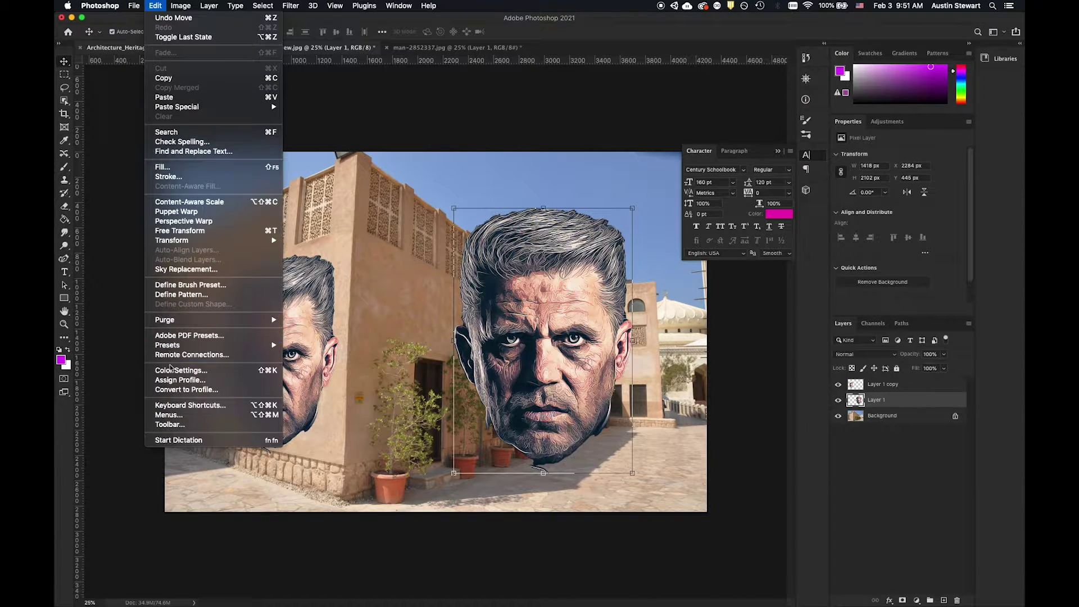
mouse_move(165, 243)
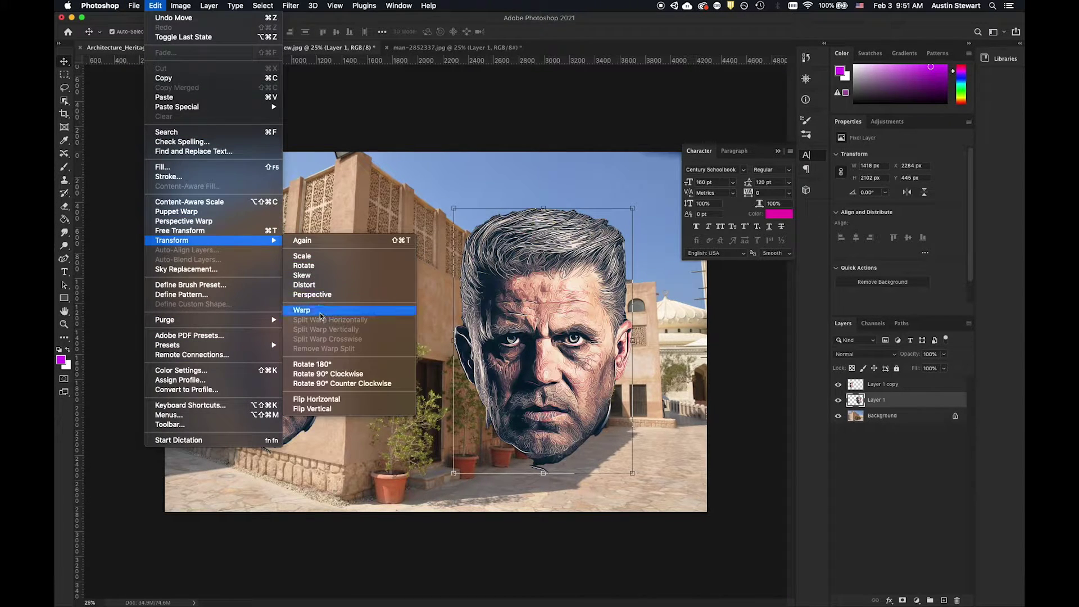
left_click(339, 400)
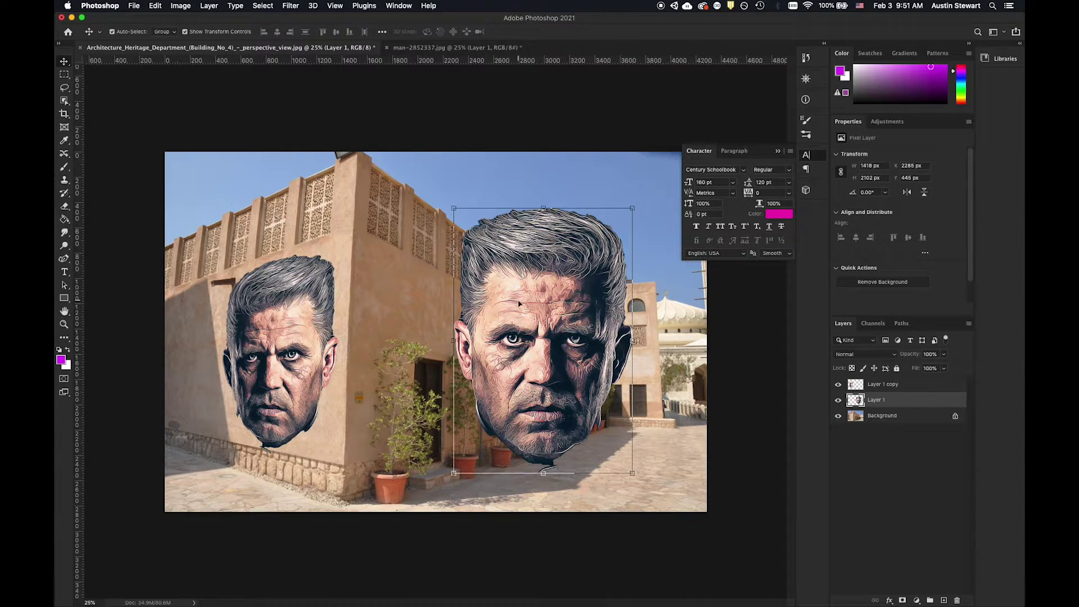
left_click_drag(536, 306, 586, 312)
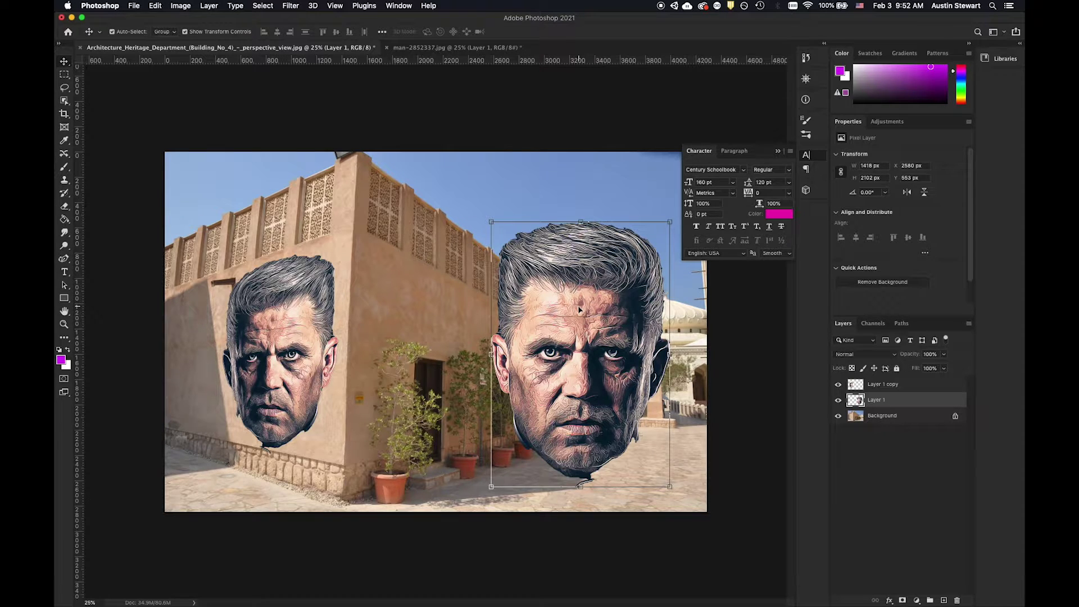
left_click_drag(622, 370, 584, 357)
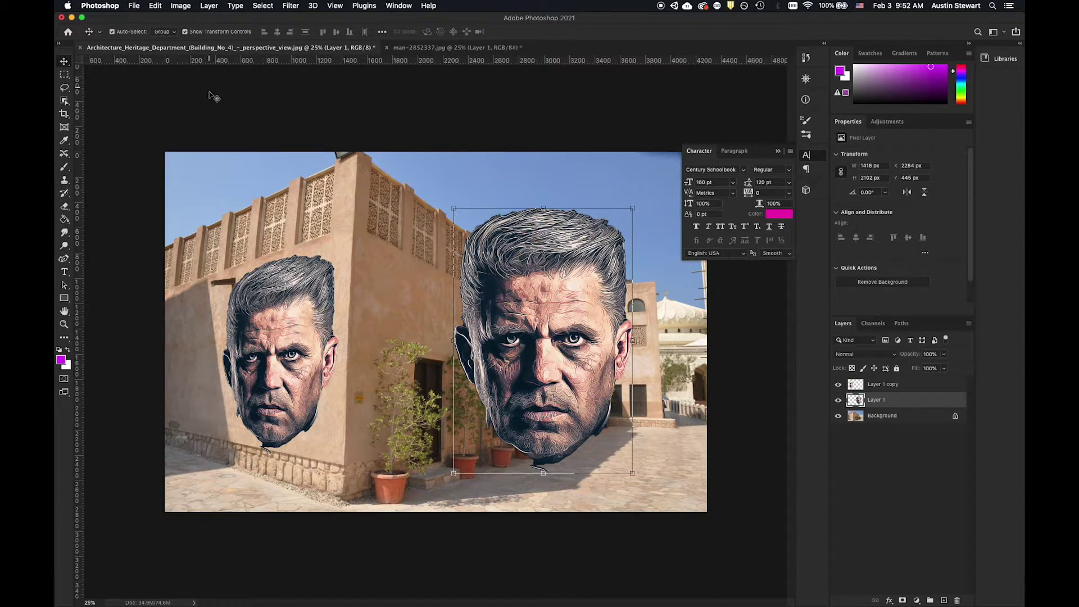
Start a Warp transform on the large head, Layer 1.
left_click(154, 6)
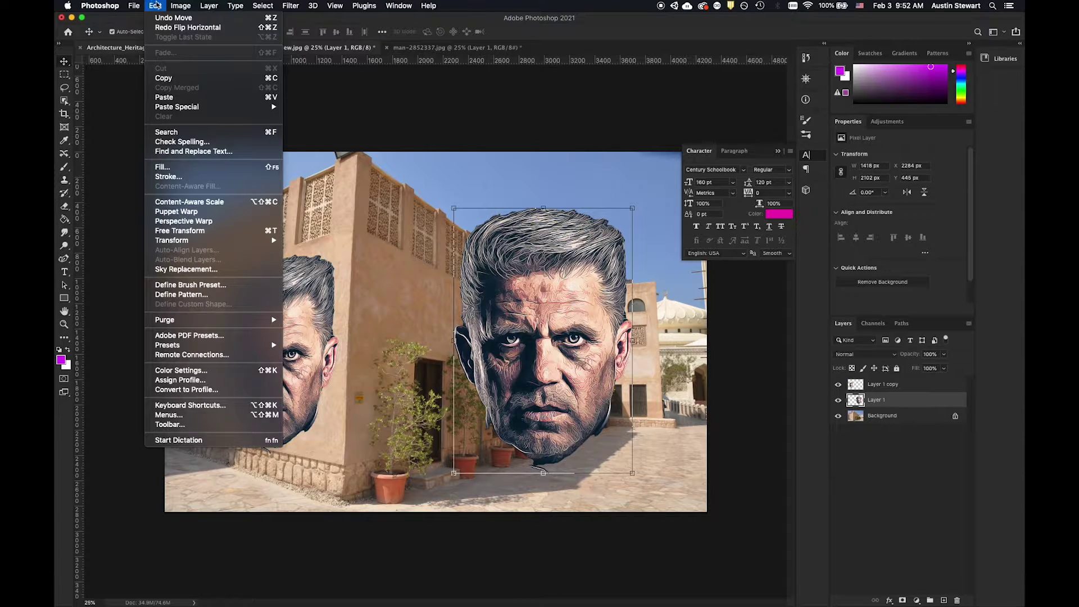
mouse_move(184, 245)
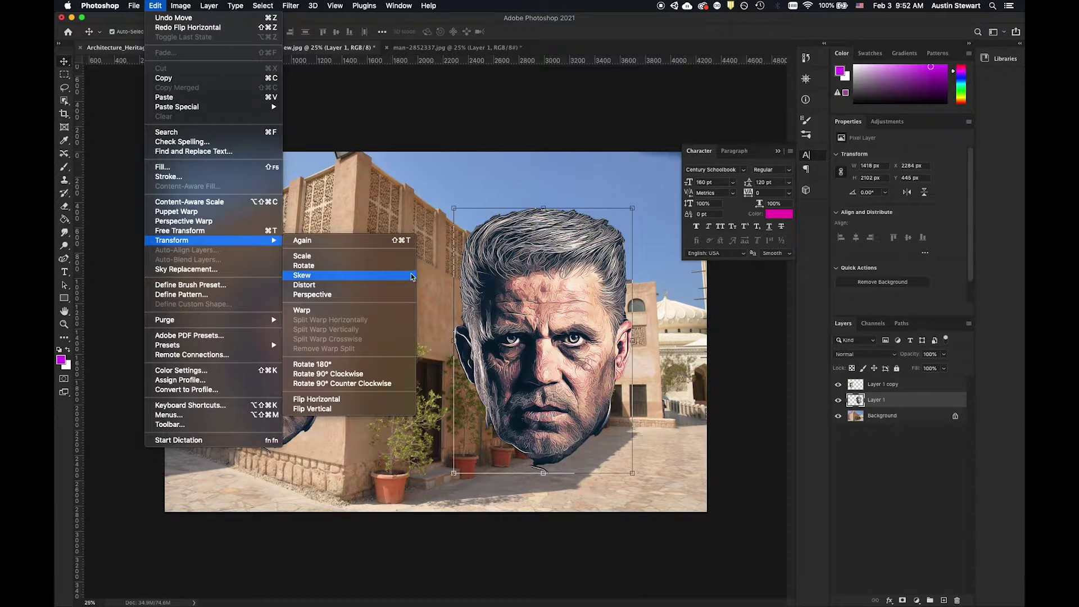
left_click(329, 366)
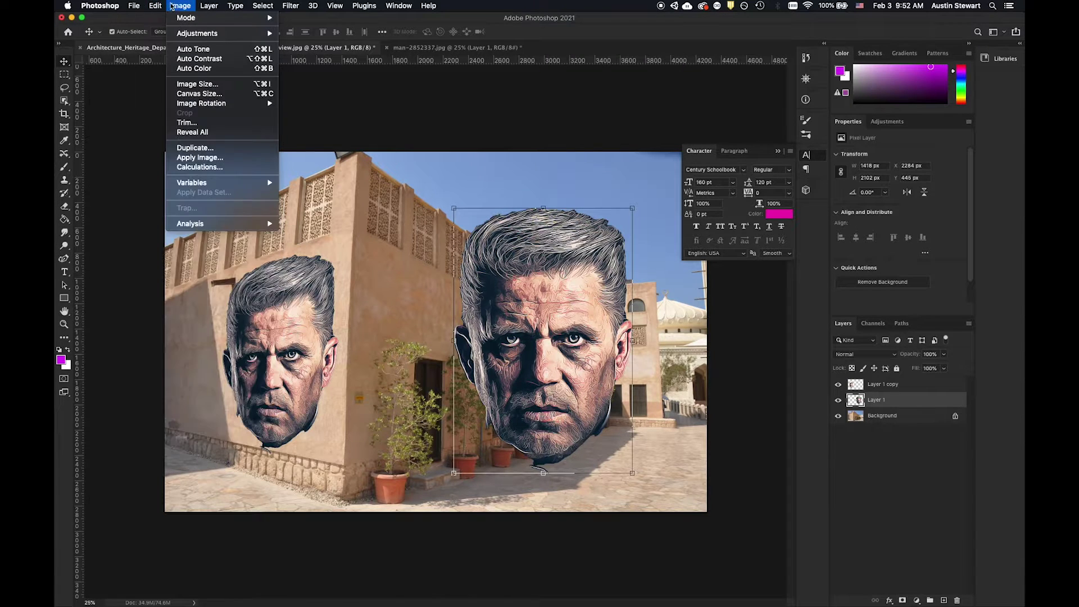
mouse_move(208, 240)
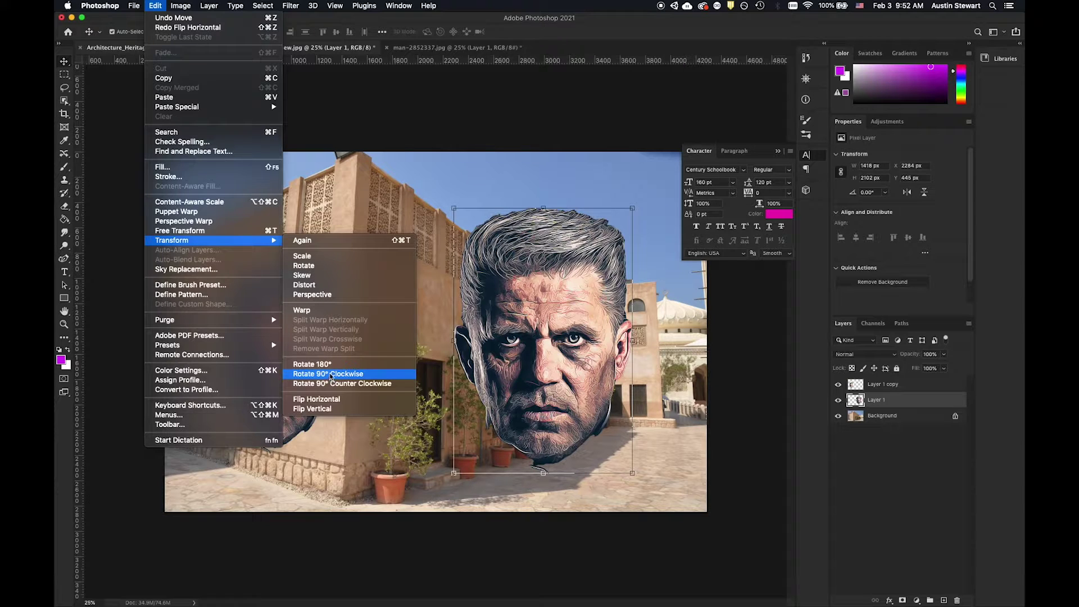
left_click(311, 315)
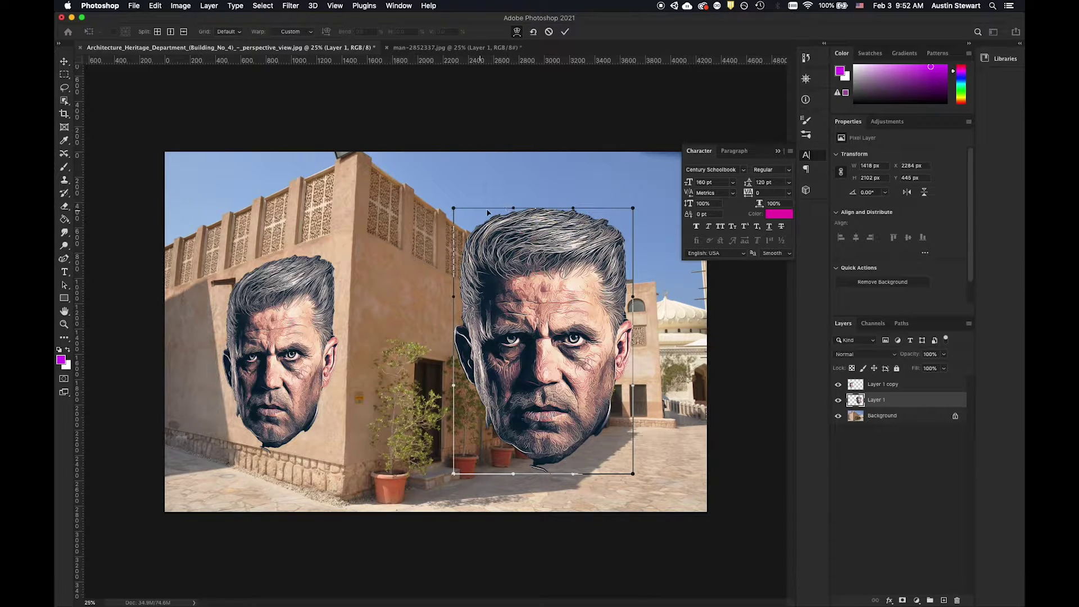
Try bulging the head's upper edge upward and bending its lower edge inward with the warp handles, and undo these edits.
left_click_drag(513, 210, 515, 153)
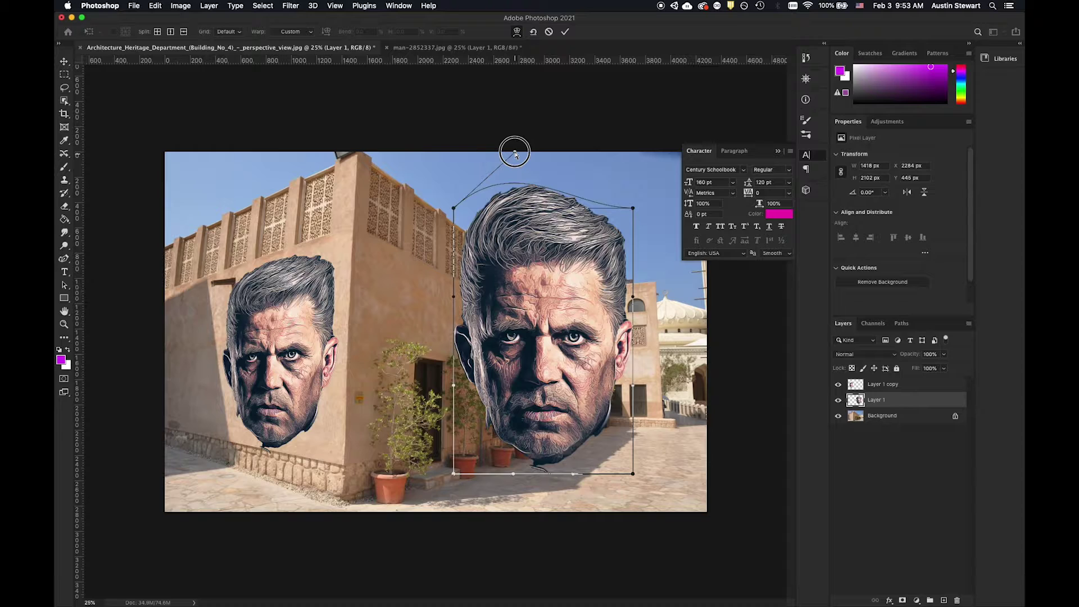
left_click_drag(515, 152, 527, 156)
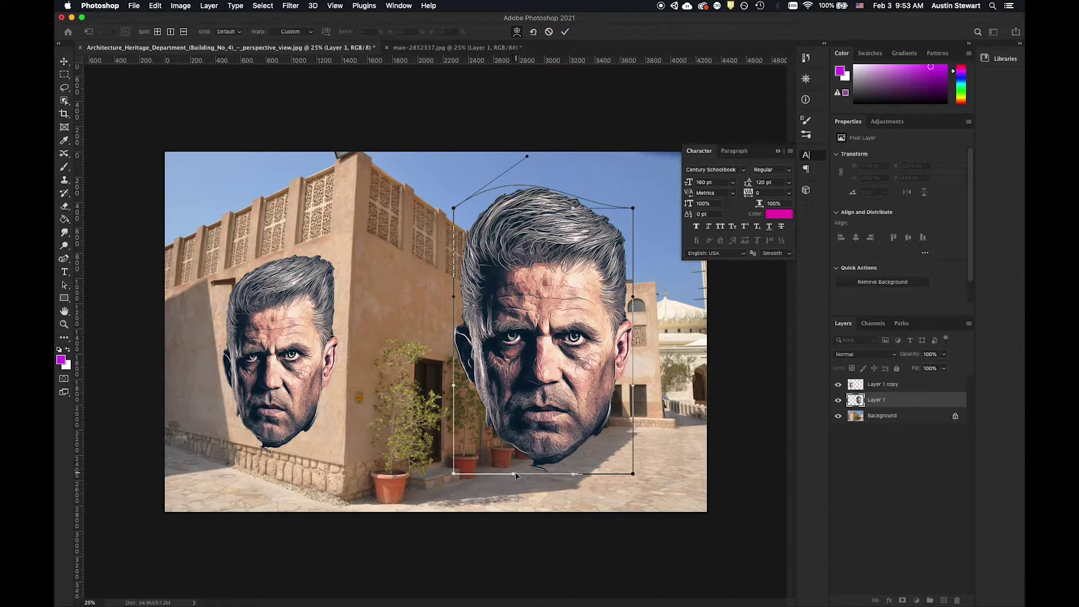
left_click_drag(512, 474, 508, 436)
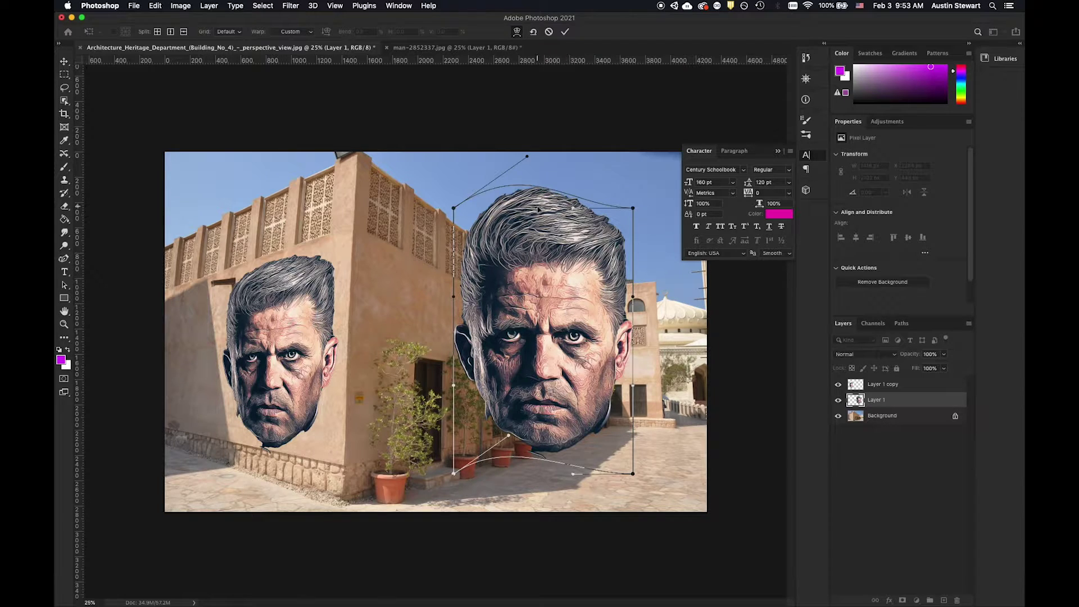
left_click_drag(571, 210, 581, 176)
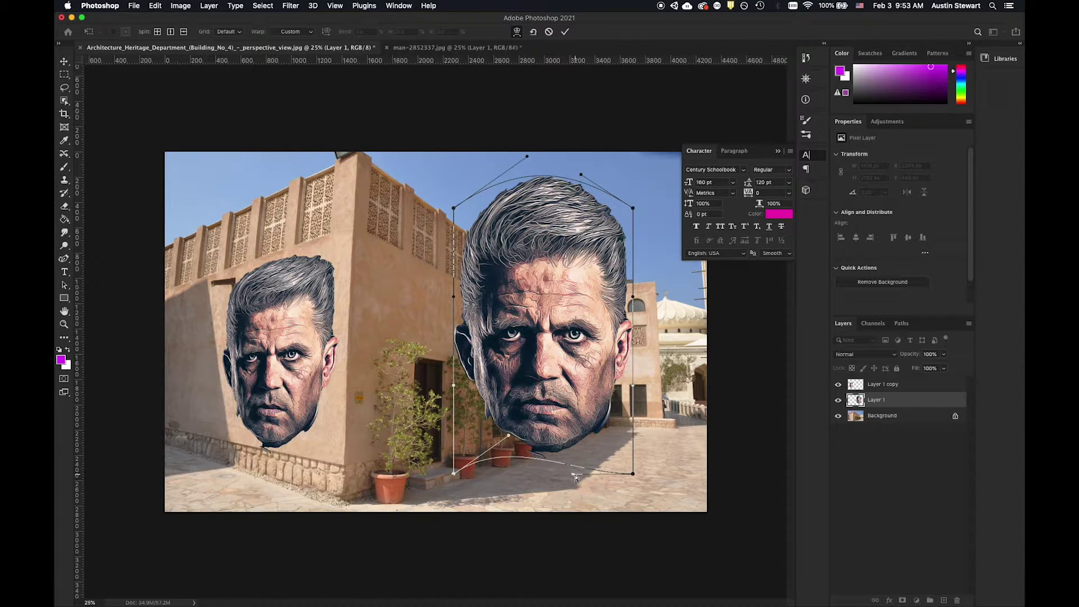
left_click_drag(573, 474, 577, 448)
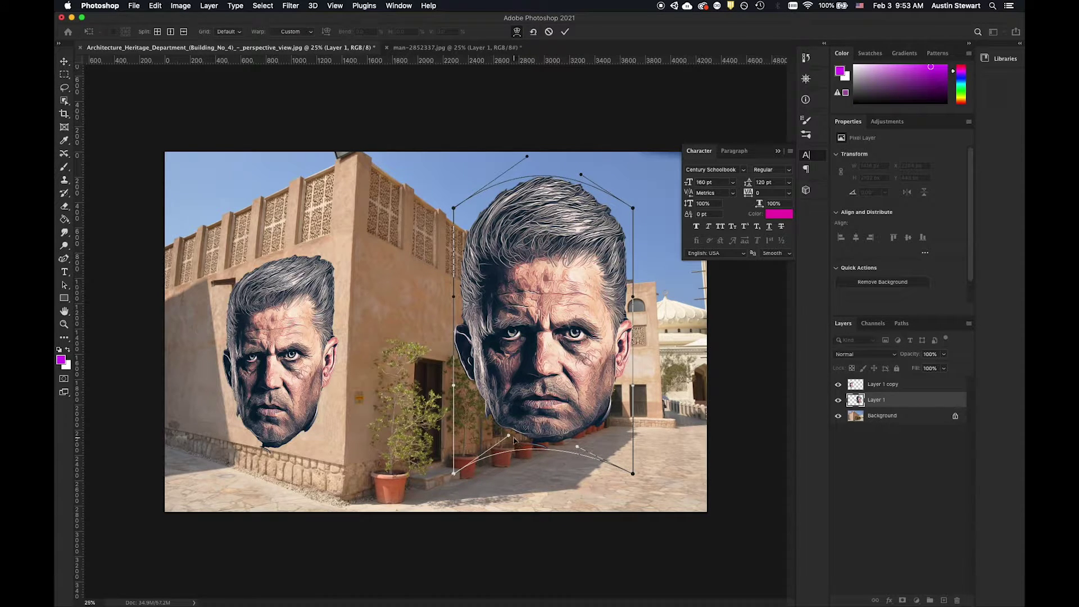
key("super+z")
key("super+z")
key("super+z")
key("super+z")
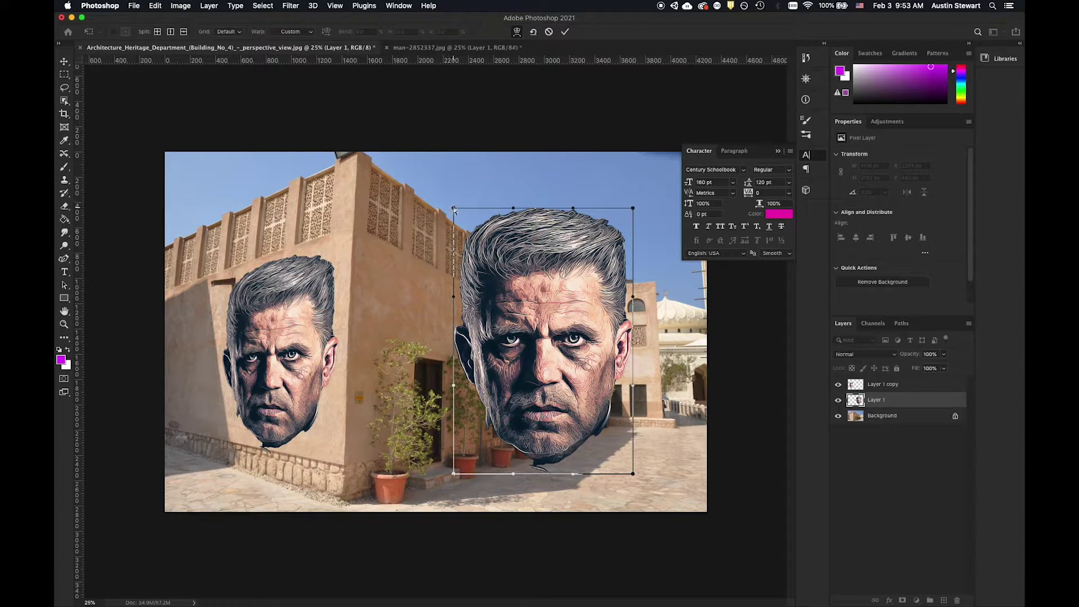
Try moving individual warp corners, folding the head's lower-left corner inward with its curve handles, and undo each change.
mouse_move(454, 208)
left_mouse_down()
mouse_move(570, 335)
mouse_move(585, 366)
mouse_move(689, 440)
mouse_move(651, 424)
mouse_move(517, 320)
mouse_move(653, 393)
mouse_move(614, 301)
mouse_move(493, 281)
mouse_move(585, 302)
mouse_move(771, 448)
mouse_move(718, 474)
mouse_move(546, 388)
mouse_move(621, 309)
mouse_move(541, 249)
mouse_move(458, 223)
left_mouse_up()
key("super+z")
left_click_drag(454, 475, 481, 429)
left_click_drag(452, 384, 432, 459)
left_click_drag(513, 478, 451, 492)
left_click_drag(482, 429, 530, 382)
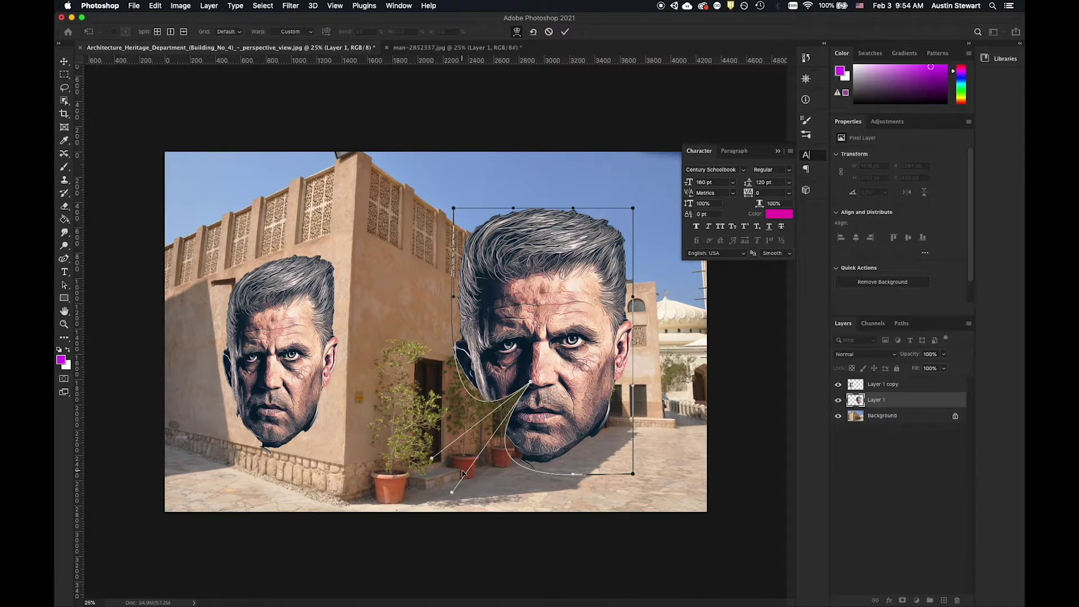
key("super+z")
key("super+z")
key("super+z")
key("super+z")
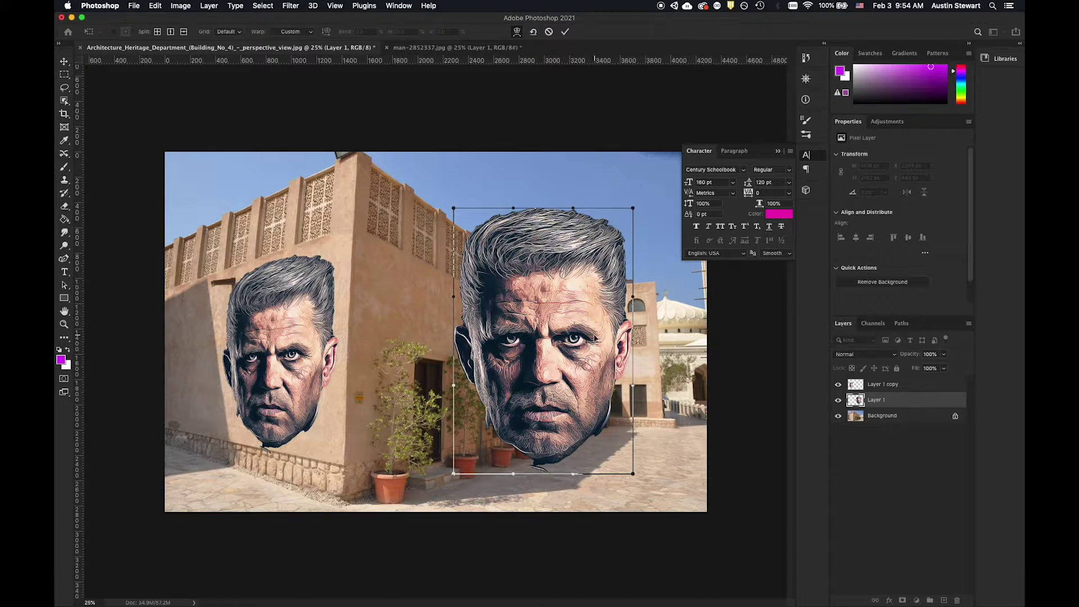
mouse_move(632, 210)
left_mouse_down()
mouse_move(650, 176)
mouse_move(624, 157)
mouse_move(579, 155)
mouse_move(561, 196)
mouse_move(633, 287)
mouse_move(646, 224)
mouse_move(618, 215)
mouse_move(621, 261)
mouse_move(624, 228)
left_mouse_up()
key("super+z")
Split the warp on the large head horizontally along its eye line.
left_click(157, 5)
mouse_move(174, 5)
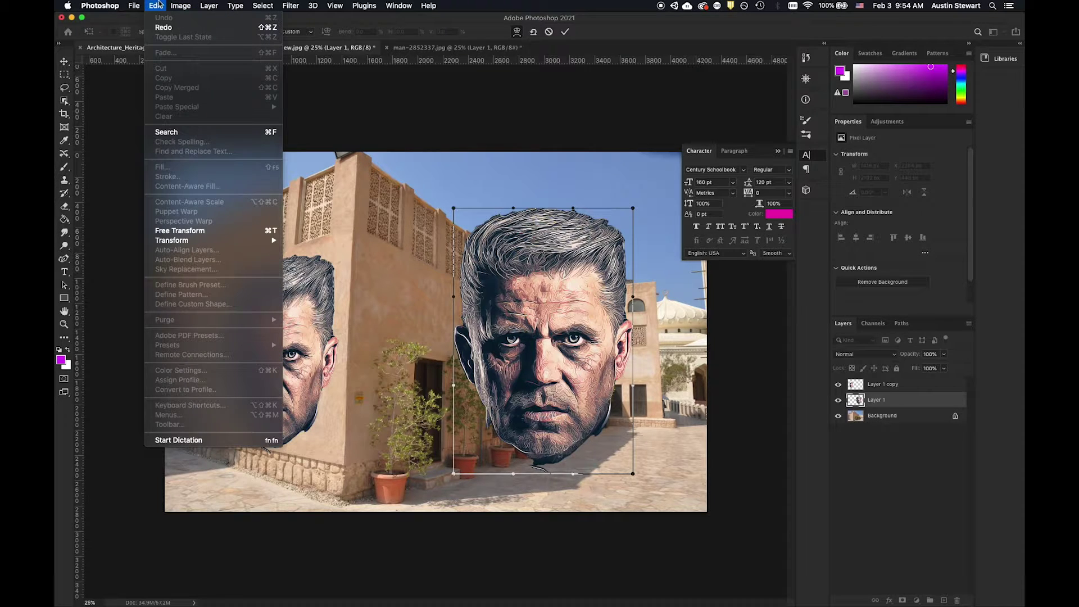
mouse_move(202, 240)
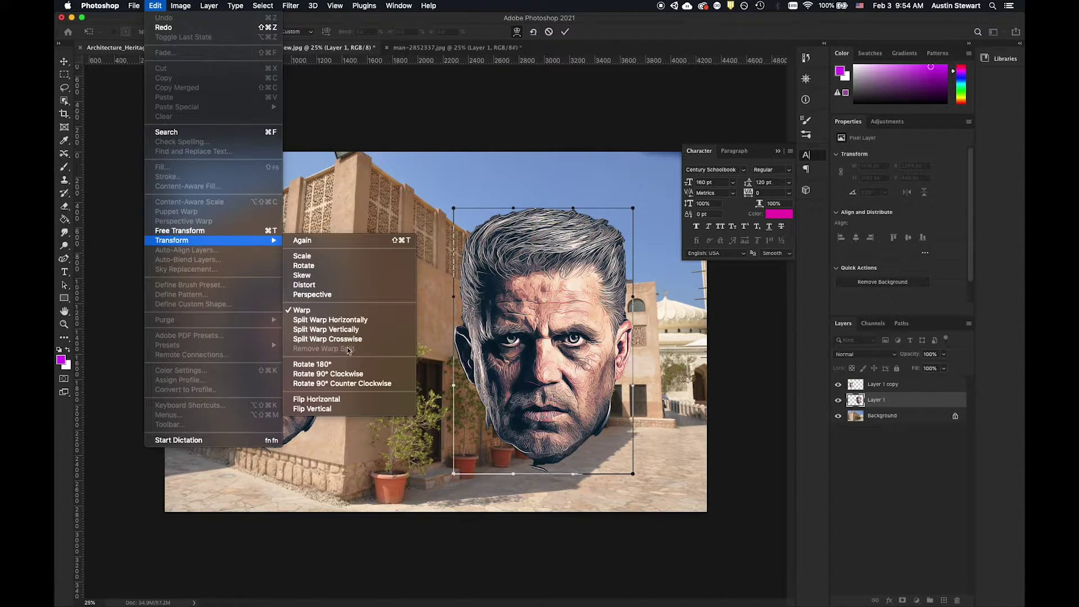
left_click(330, 320)
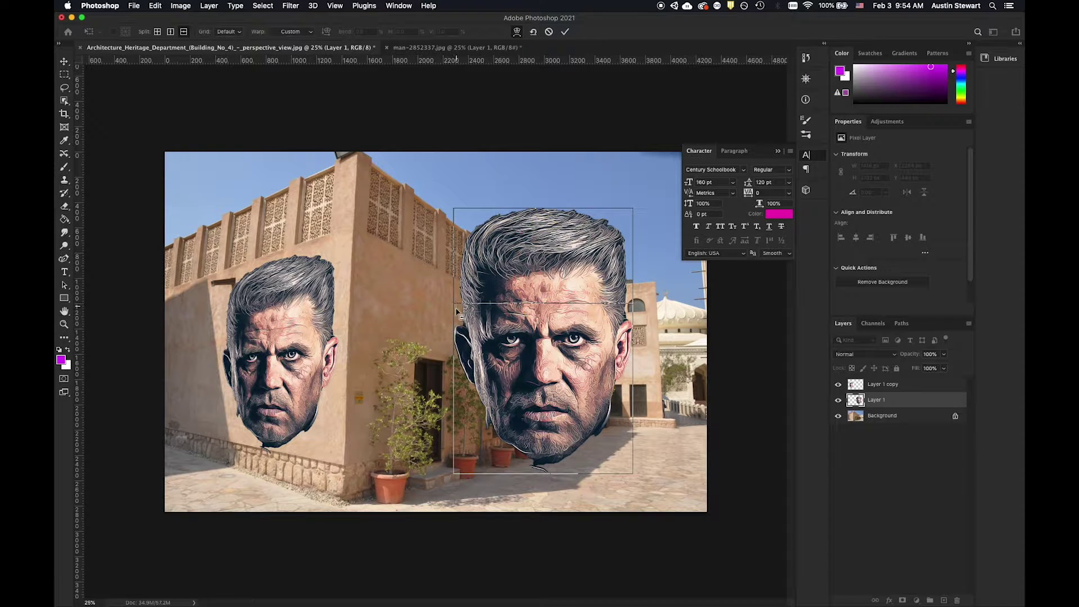
left_click(465, 341)
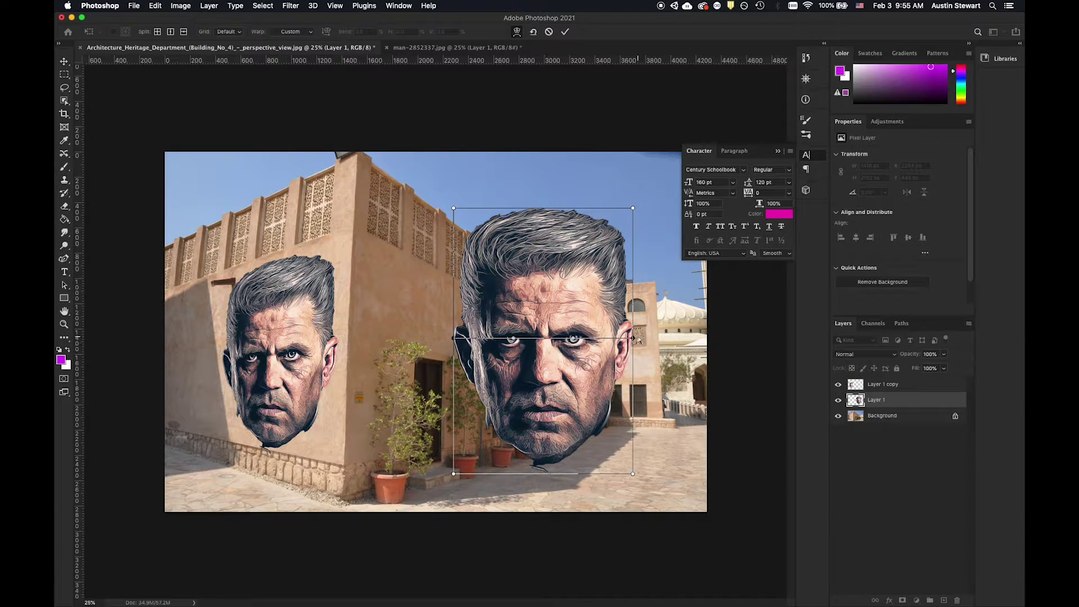
Try narrowing the large head at eye level by moving both ends of the horizontal warp split inward.
left_click_drag(634, 340, 656, 336)
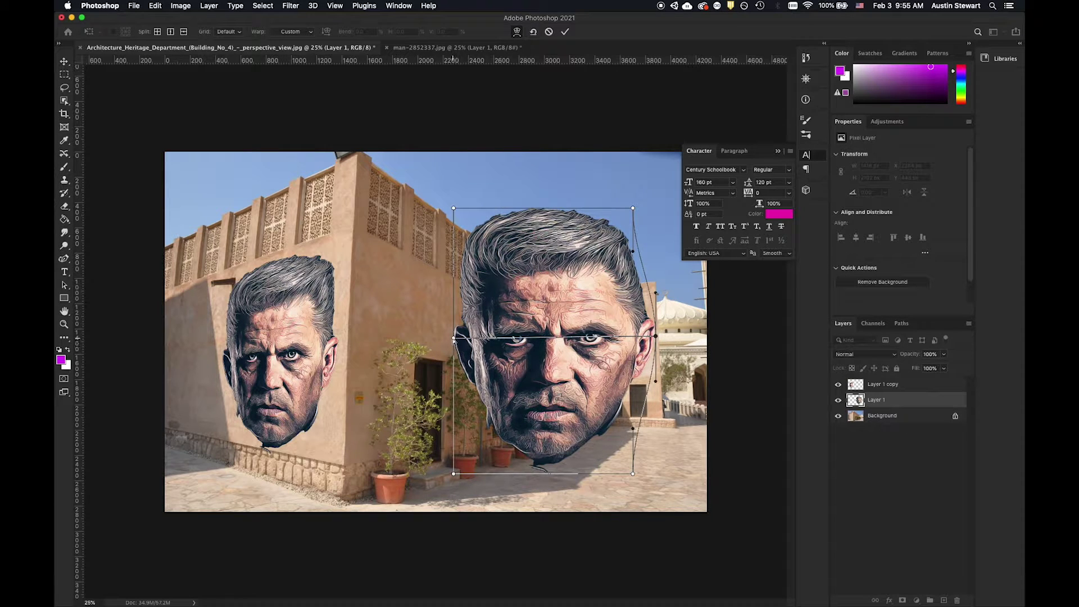
left_click_drag(453, 339, 504, 316)
left_click(427, 337)
left_click_drag(427, 337, 517, 337)
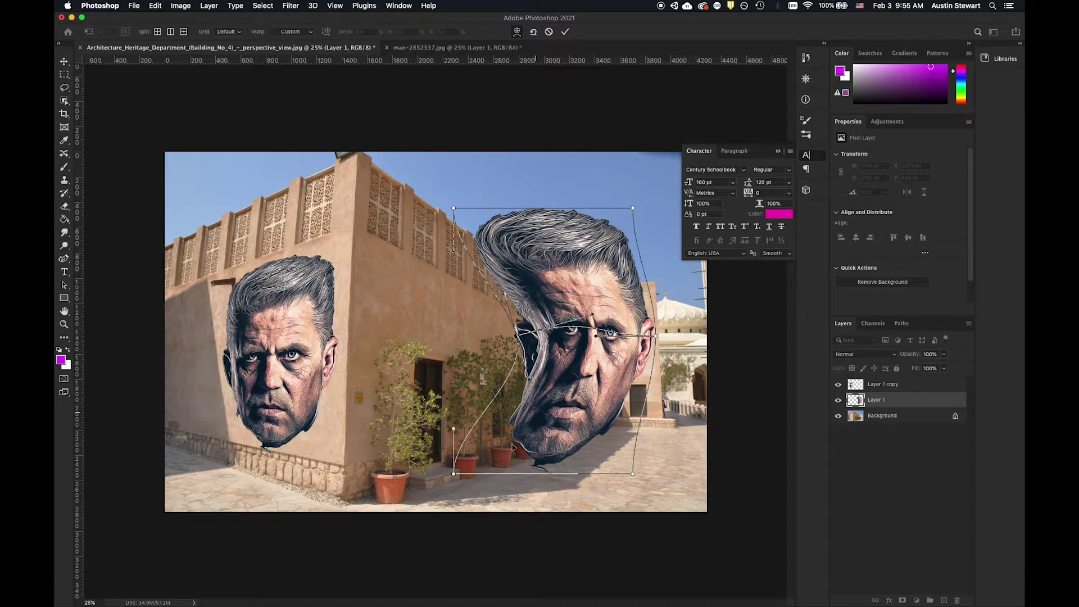
left_click_drag(656, 337, 494, 336)
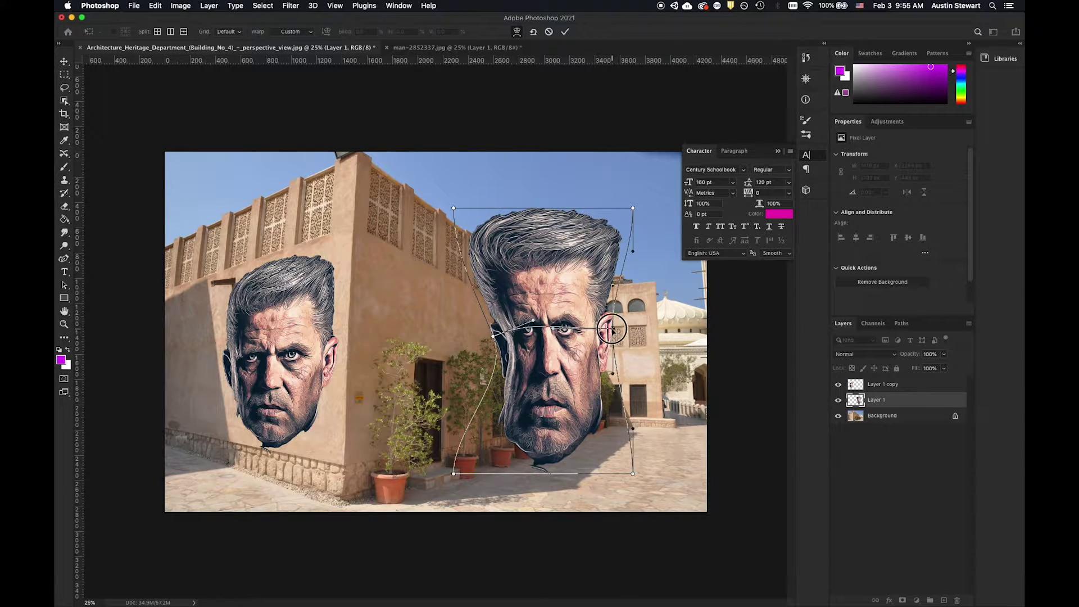
left_click_drag(613, 328, 601, 328)
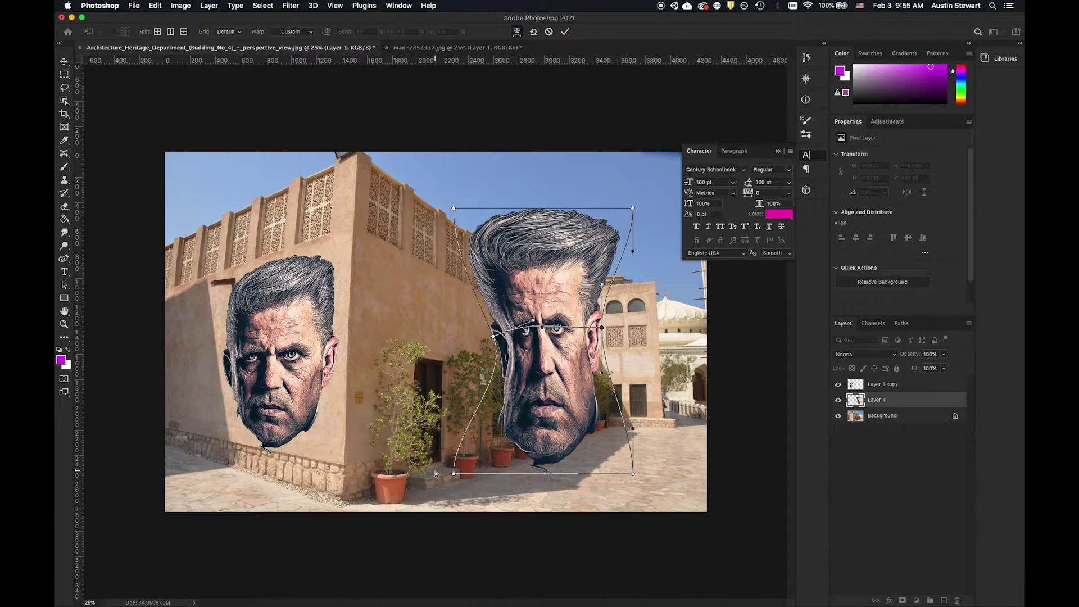
Try bowing the head's lower edge downward with its two curve handles, and undo all warp edits back to the undistorted horizontal split.
left_click(632, 474)
left_click_drag(574, 475, 605, 496)
left_click_drag(509, 476, 471, 493)
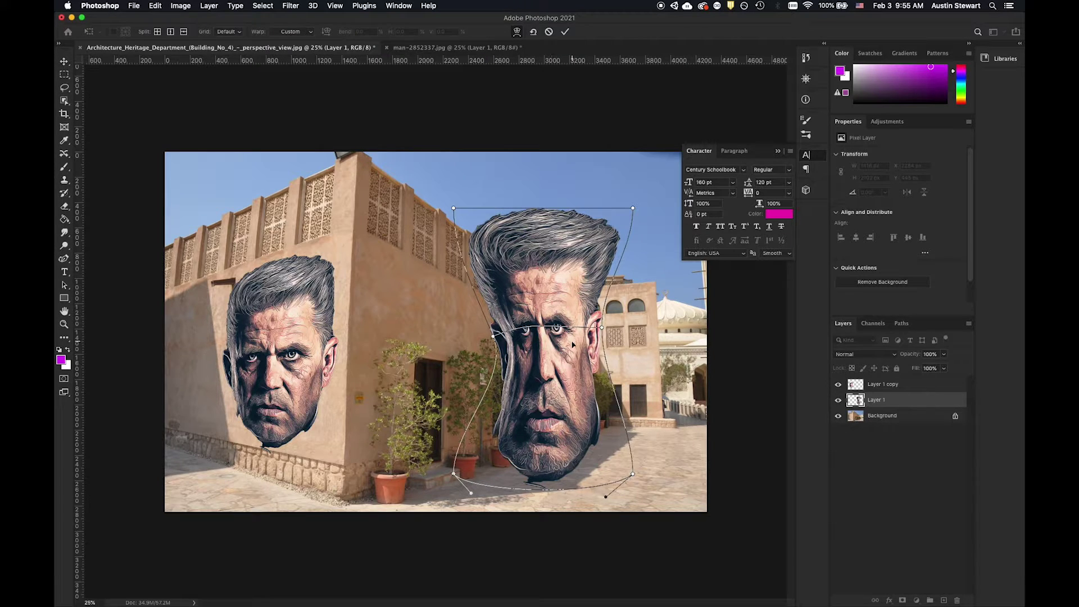
key("super+z")
key("super+z")
key("super+z")
key("super+z")
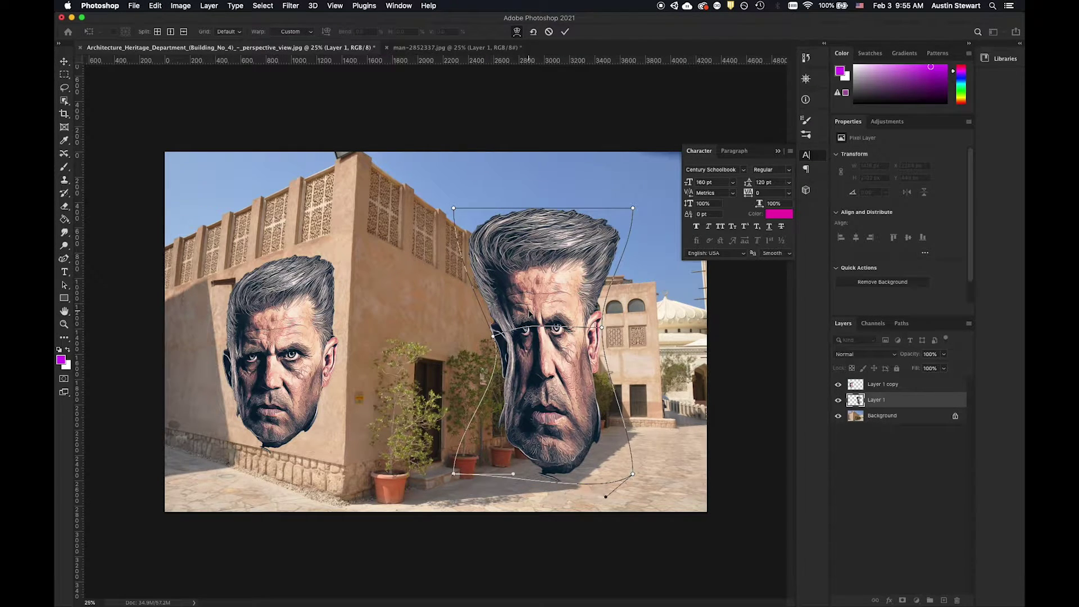
key("super+z")
key("super+z")
key("super+z")
key("super+z")
key("super+z")
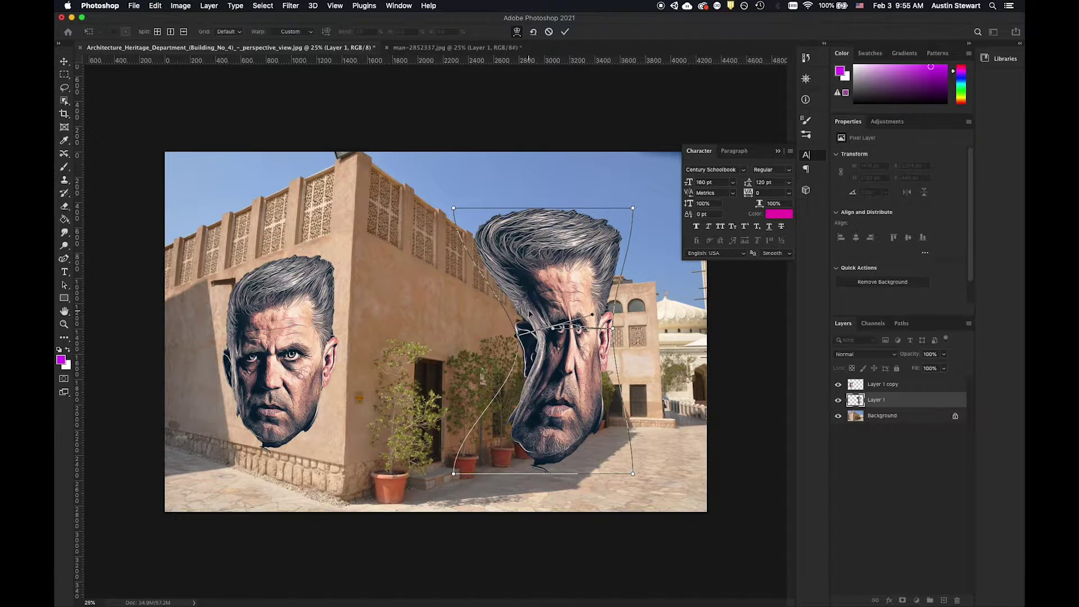
key("super+z")
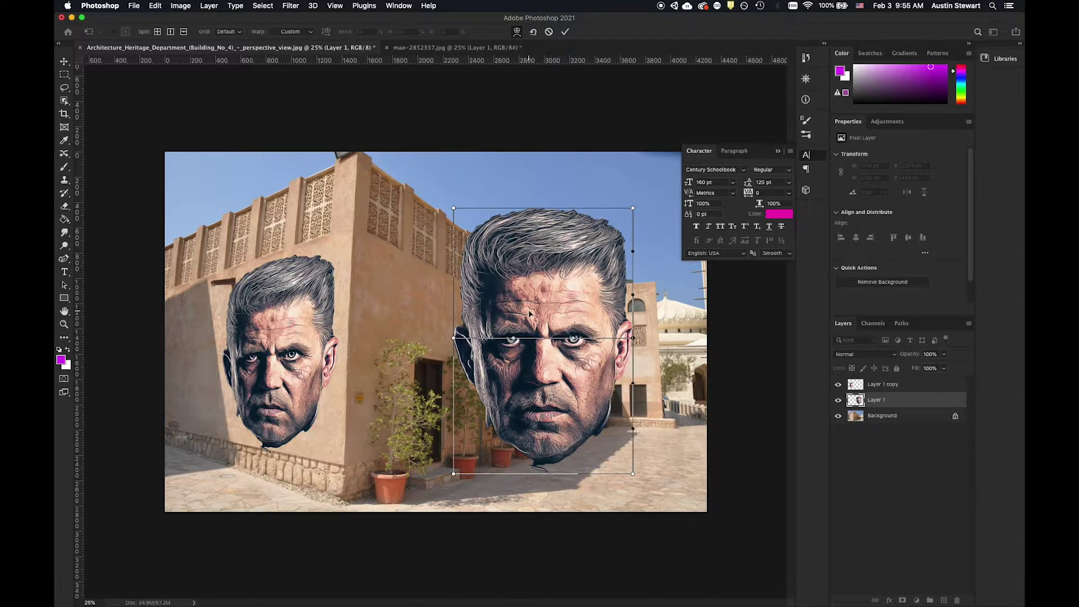
Split the large head's warp vertically through the middle of the face.
left_click(156, 6)
mouse_move(194, 240)
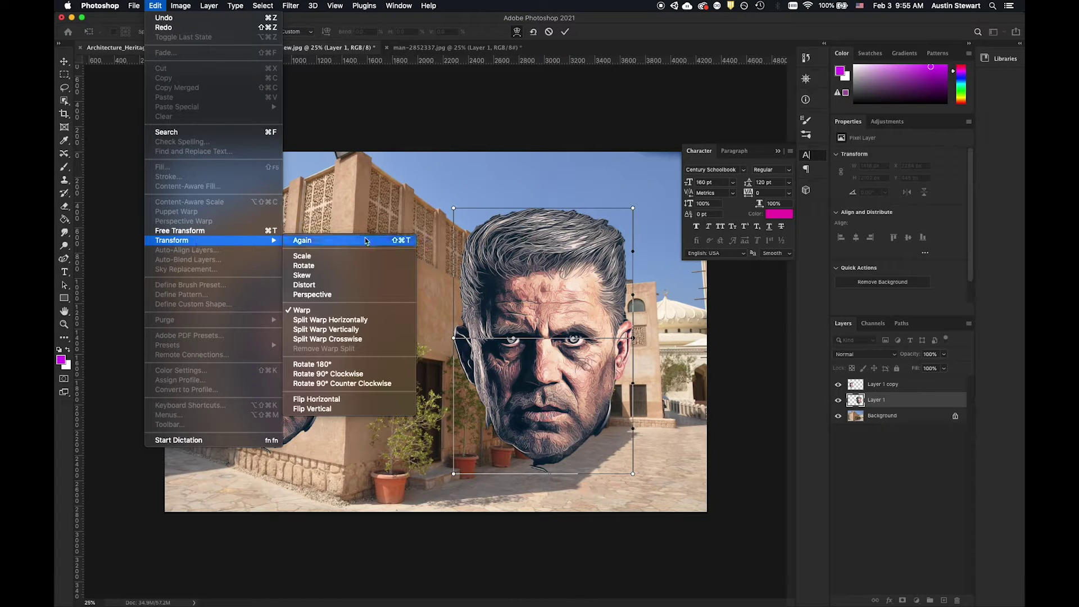
left_click(353, 330)
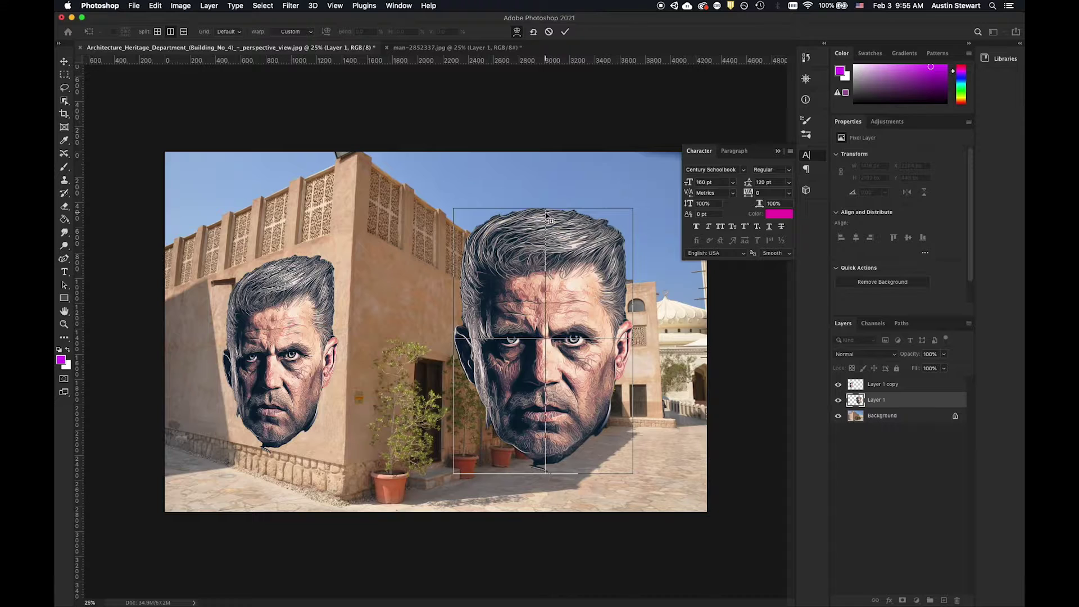
left_click(545, 213)
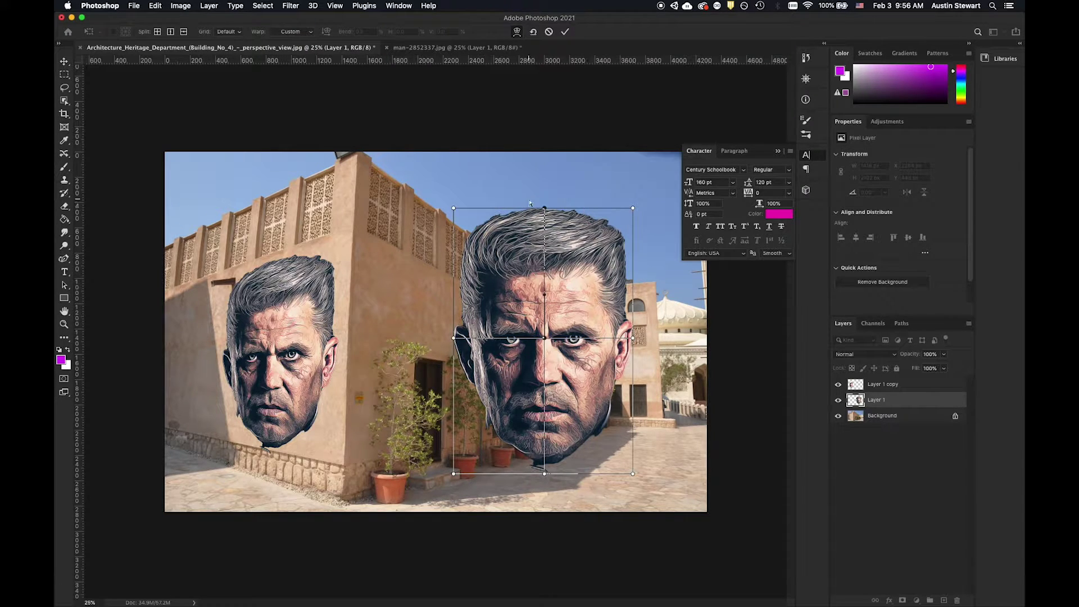
Try pulling the upper centre warp point upward and the central point sideways, undo both moves, and commit the undistorted warp.
left_click_drag(545, 209, 544, 158)
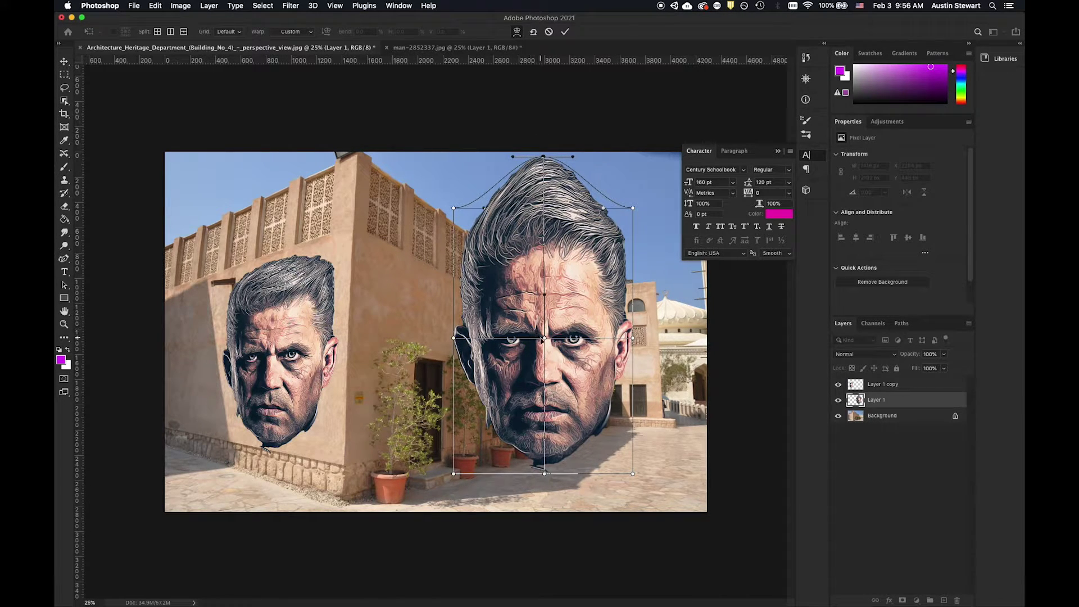
left_click_drag(543, 337, 507, 333)
key("super+z")
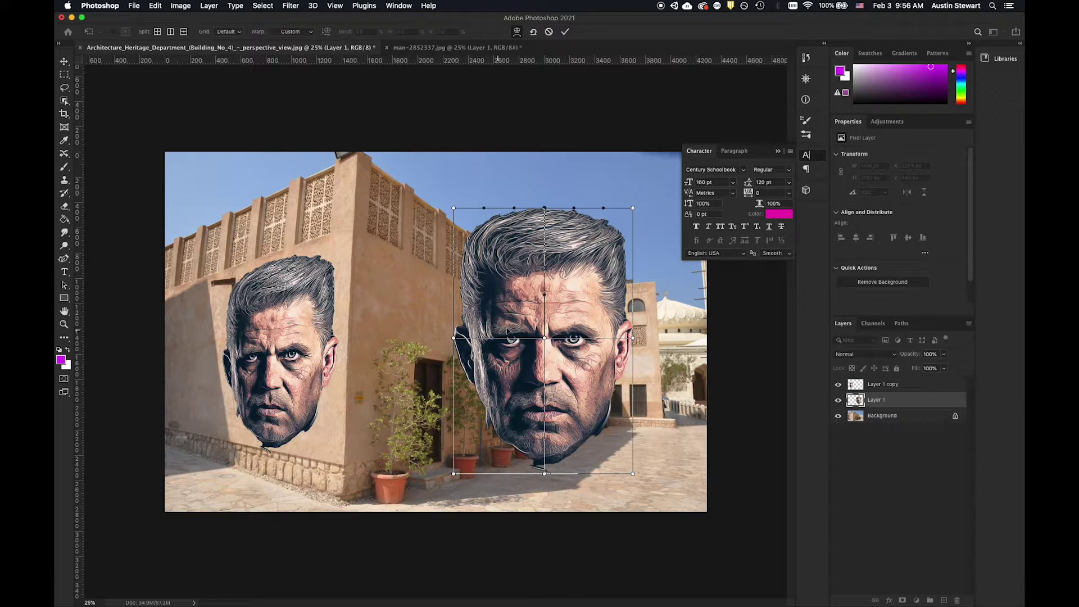
key("Return")
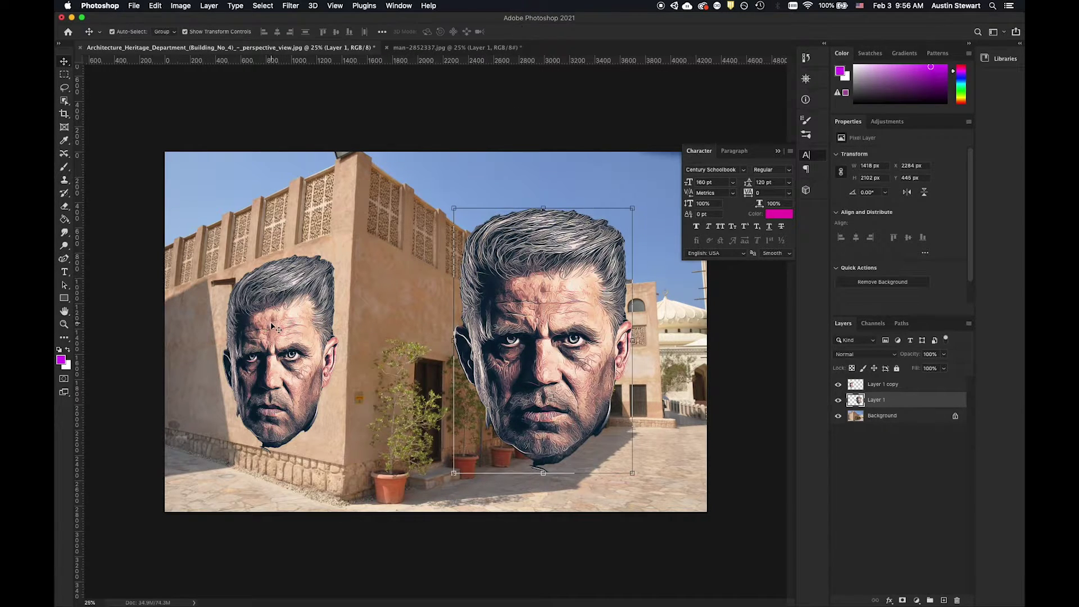
Select the large head, Layer 1, and convert it to a Smart Object.
left_click_drag(542, 307, 567, 324)
left_click(282, 330)
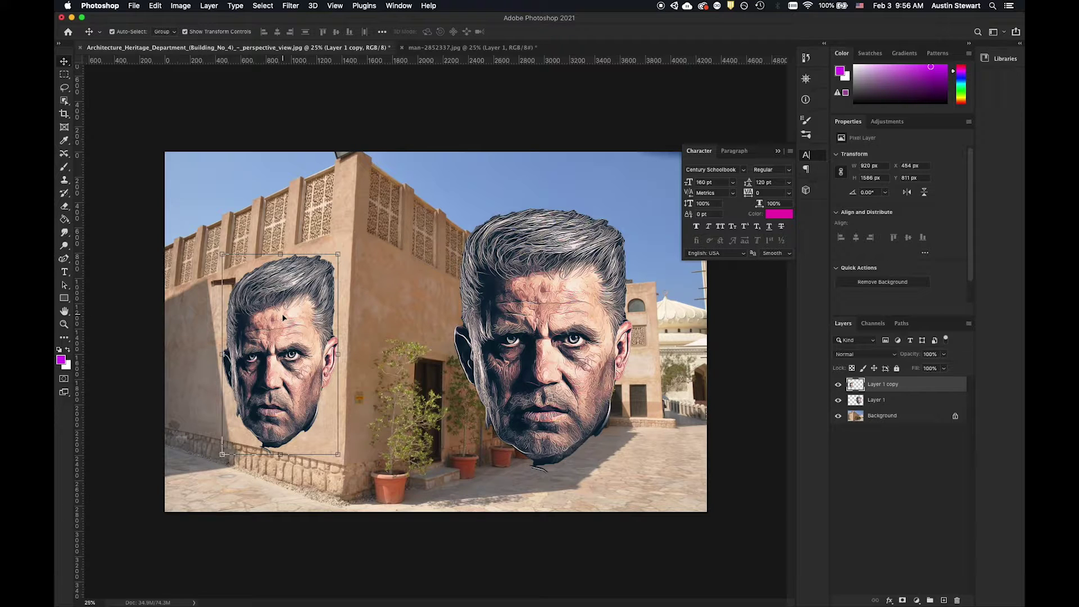
left_click(559, 299)
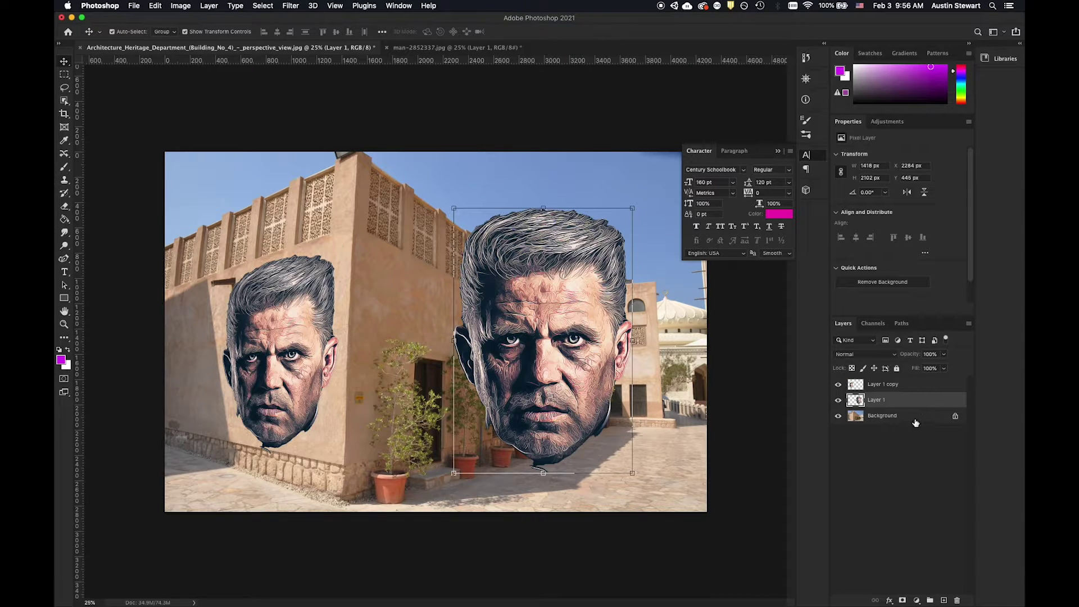
right_click(905, 401)
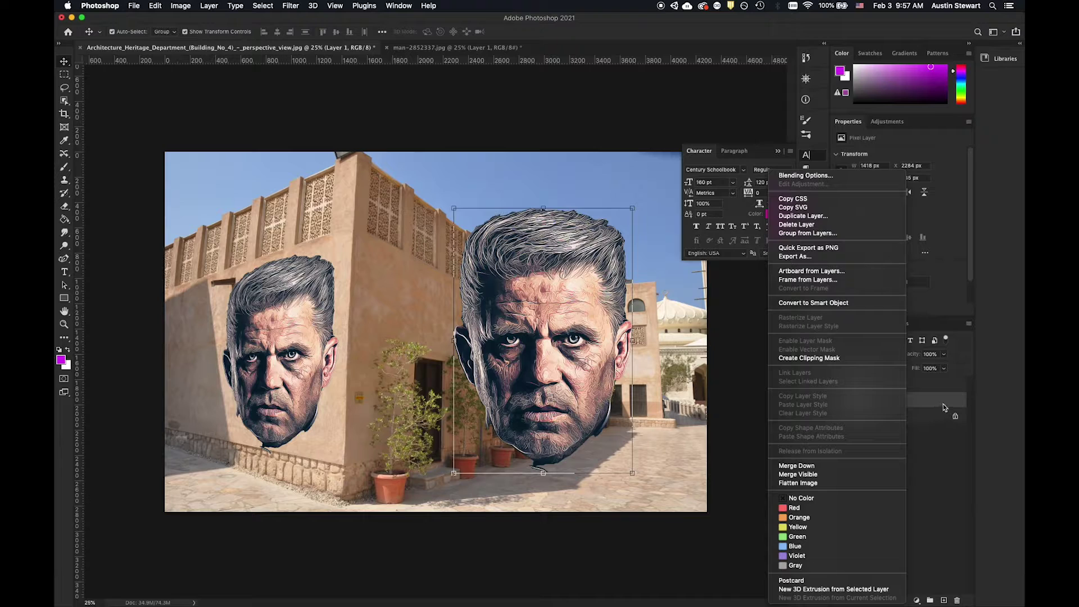
left_click(818, 303)
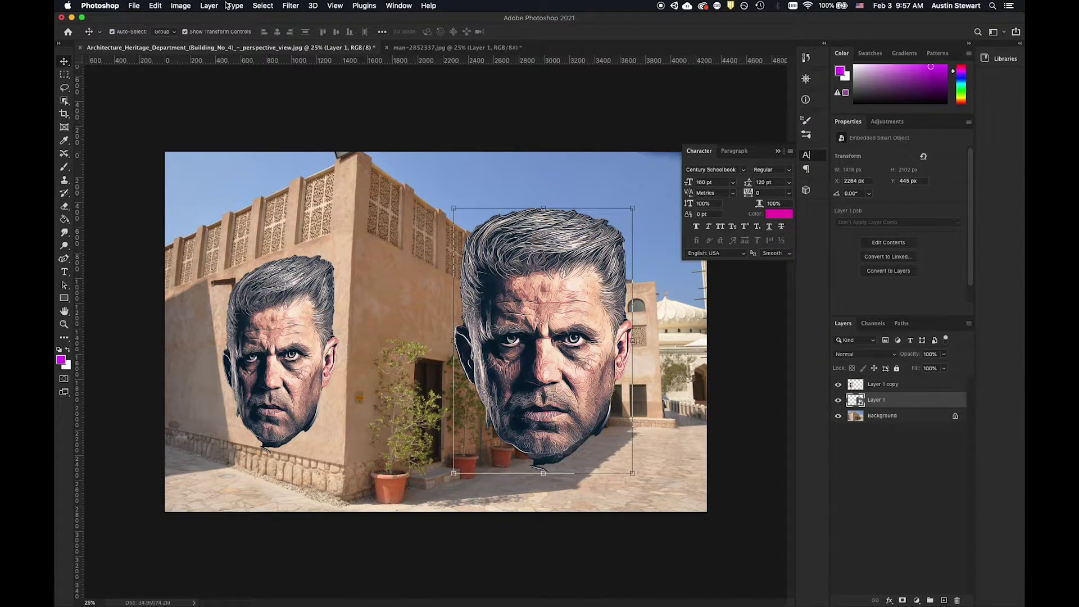
Try a Warp on the Smart Object head, with its upper corners inward and its lower-right corner and left side outward, and commit it.
left_click(161, 6)
mouse_move(196, 240)
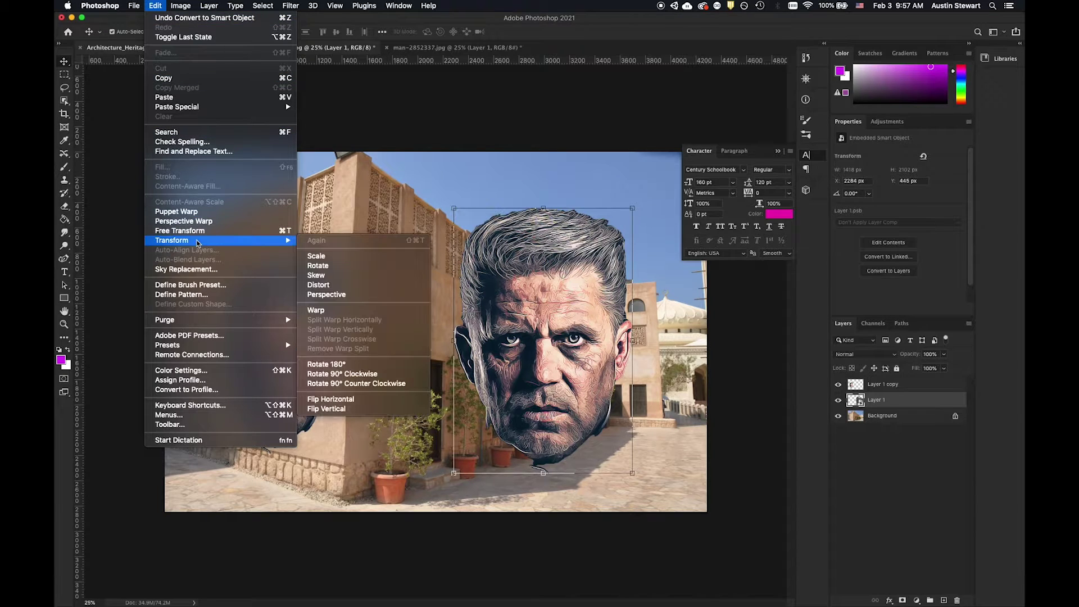
left_click(333, 311)
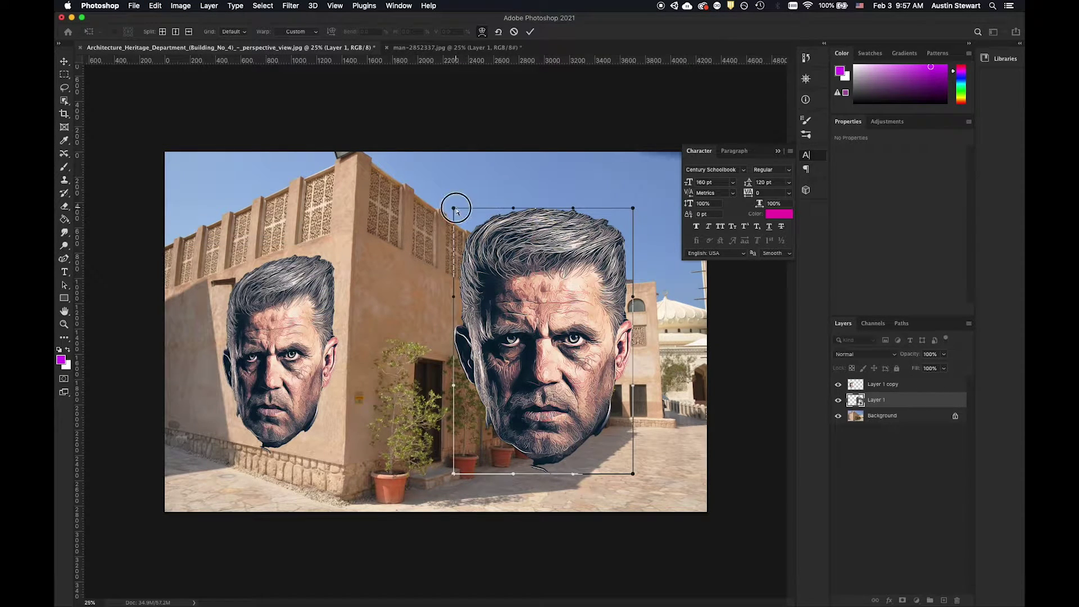
left_click_drag(453, 208, 487, 235)
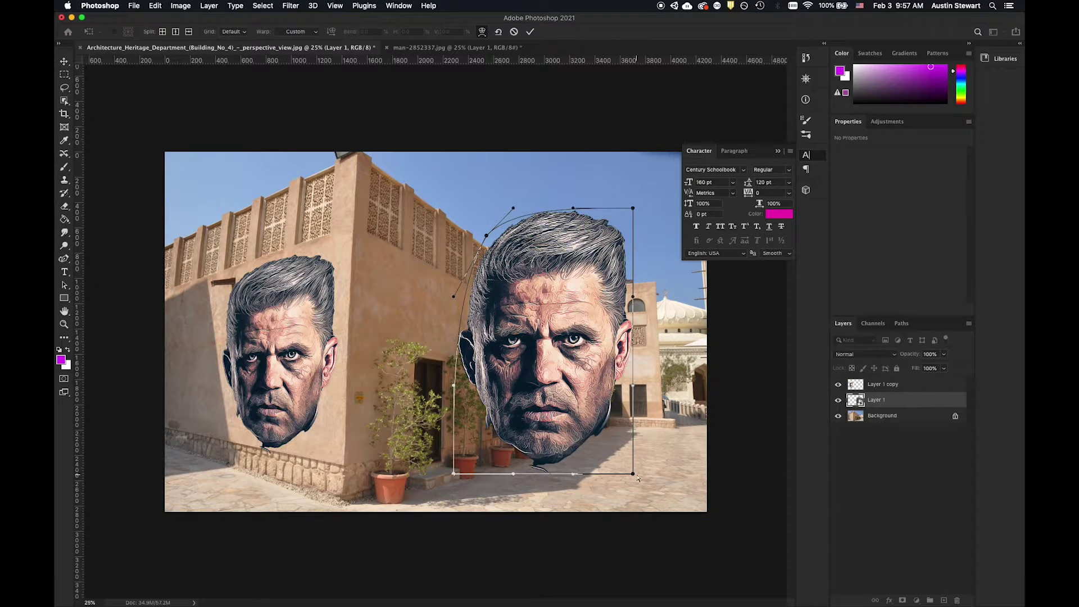
left_click_drag(637, 475, 702, 436)
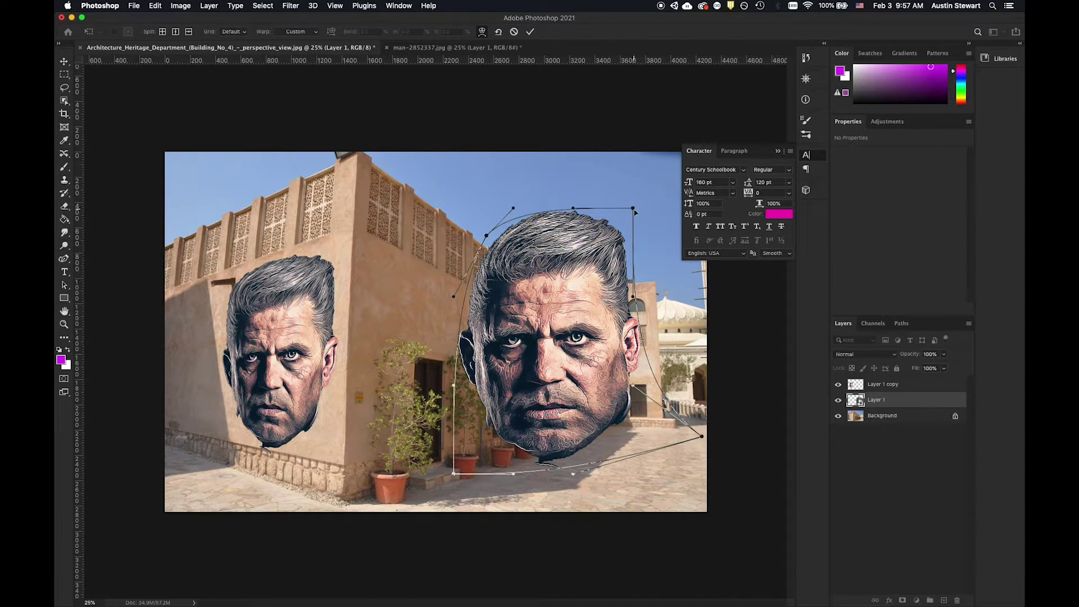
left_click_drag(633, 209, 618, 262)
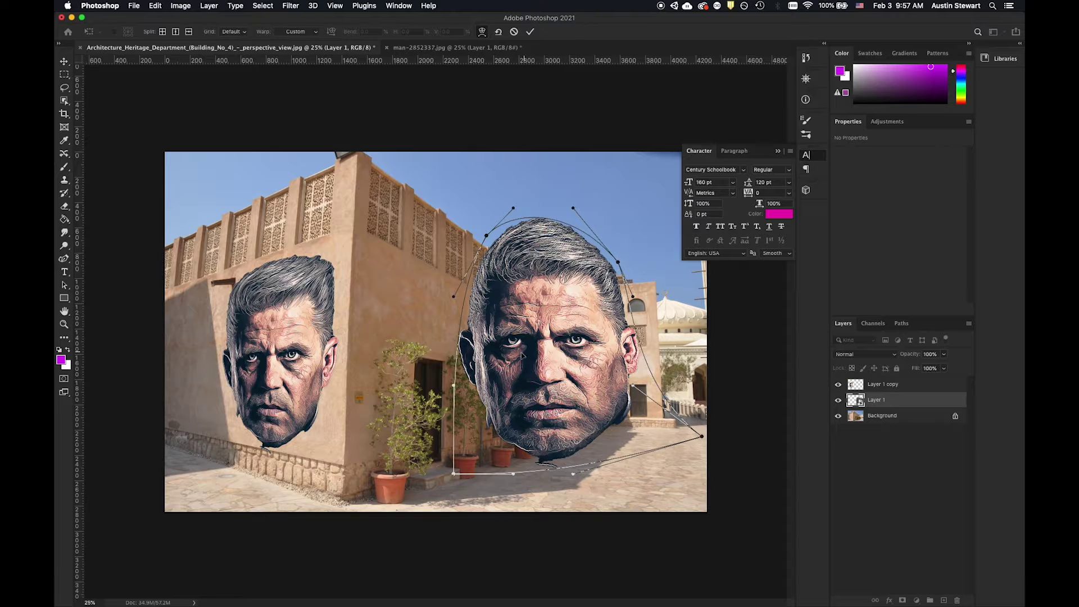
left_click_drag(453, 386, 375, 404)
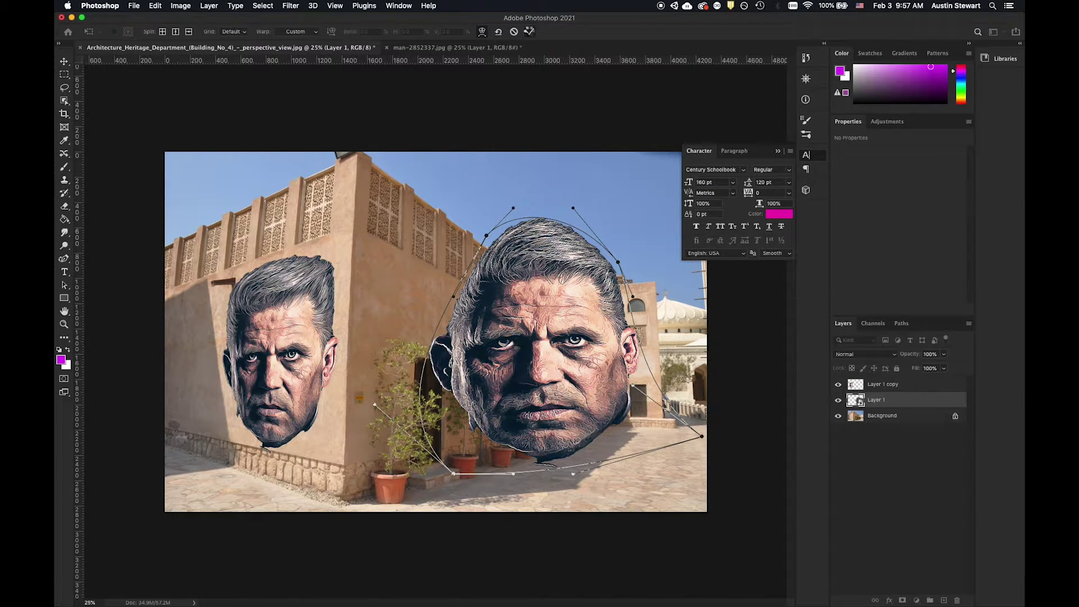
left_click(529, 32)
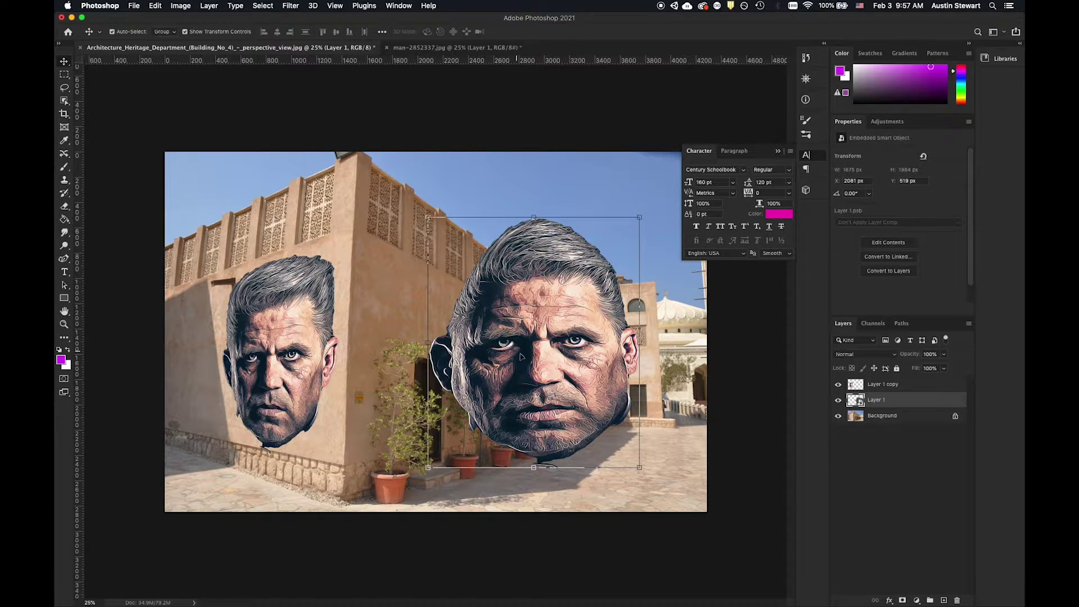
Reset the transform of the Layer 1 Smart Object.
right_click(859, 401)
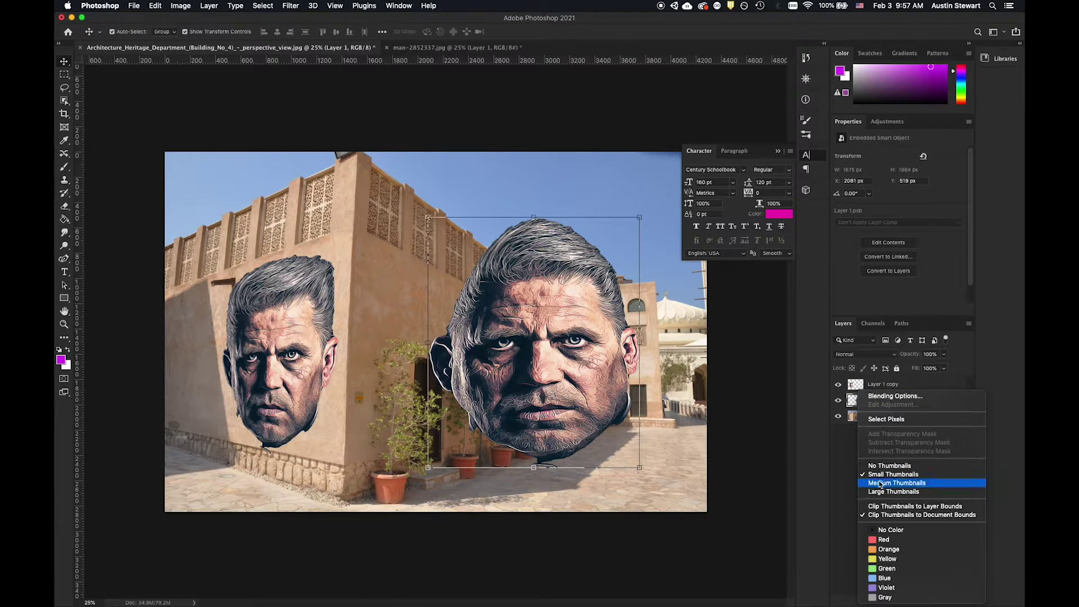
left_click(839, 478)
right_click(912, 401)
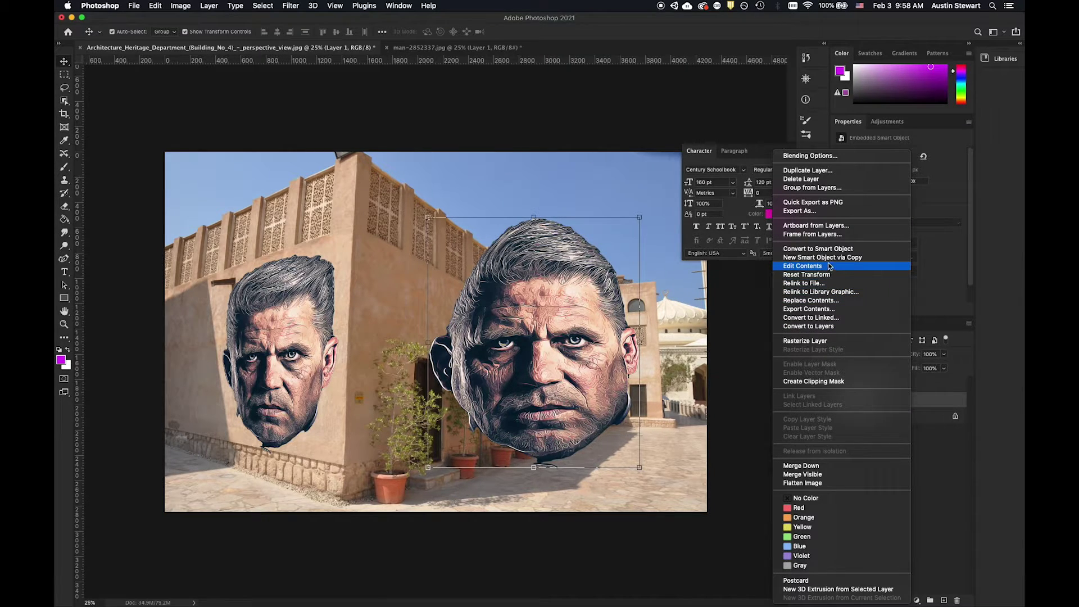
right_click(930, 404)
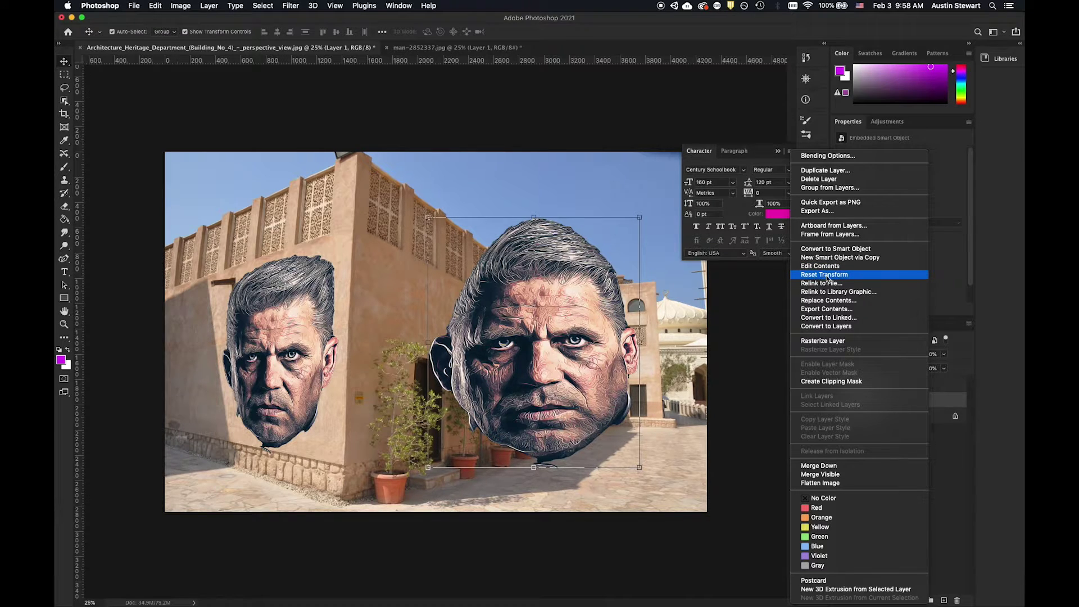
left_click(826, 275)
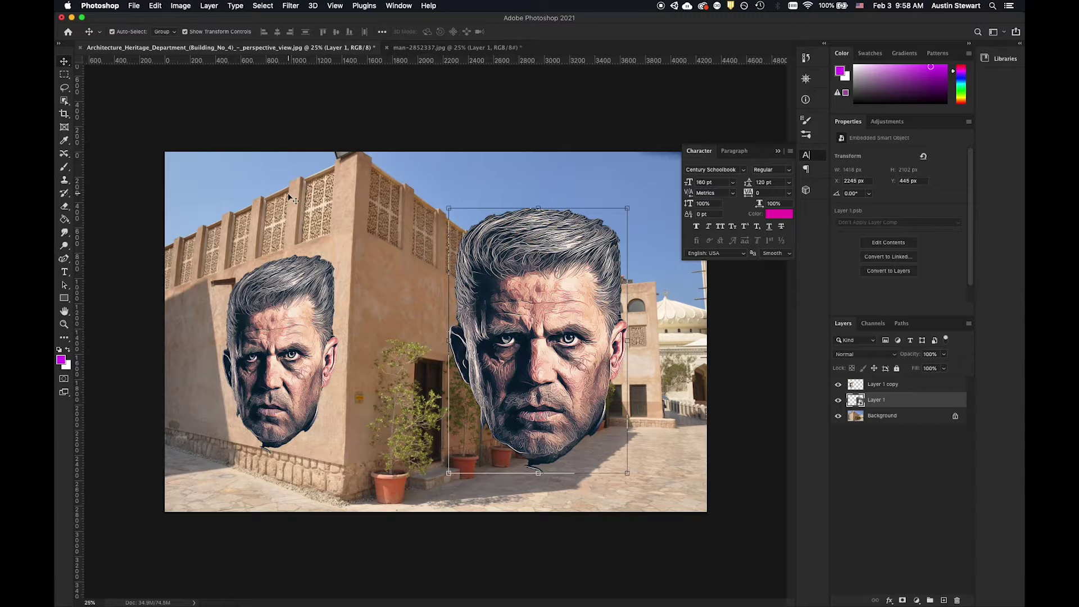
Start a Puppet Warp on the Layer 1 Smart Object and place a pin between the eyes.
left_click(156, 5)
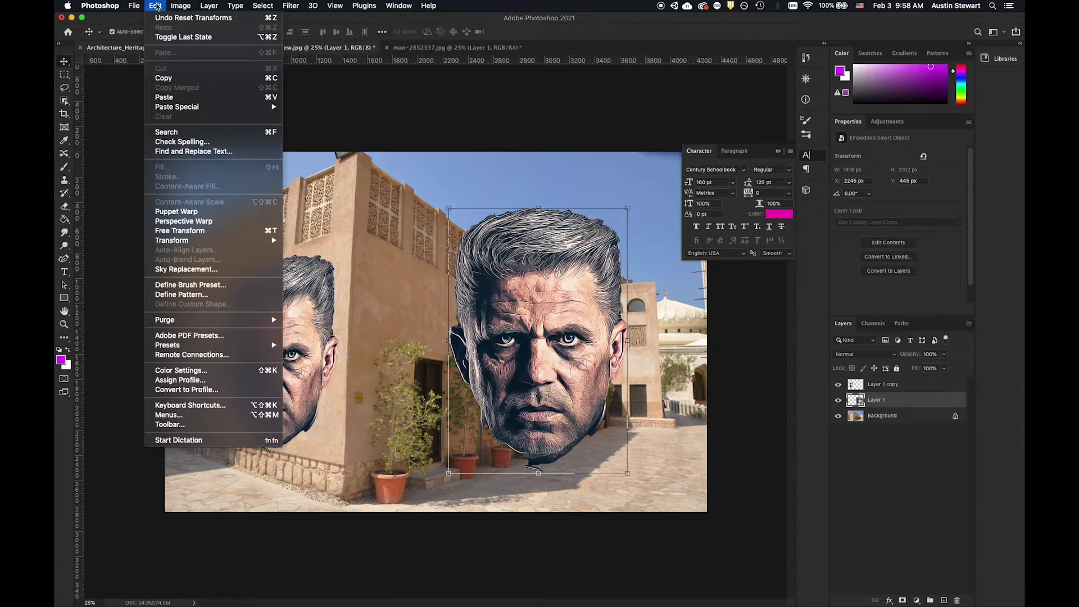
left_click(195, 215)
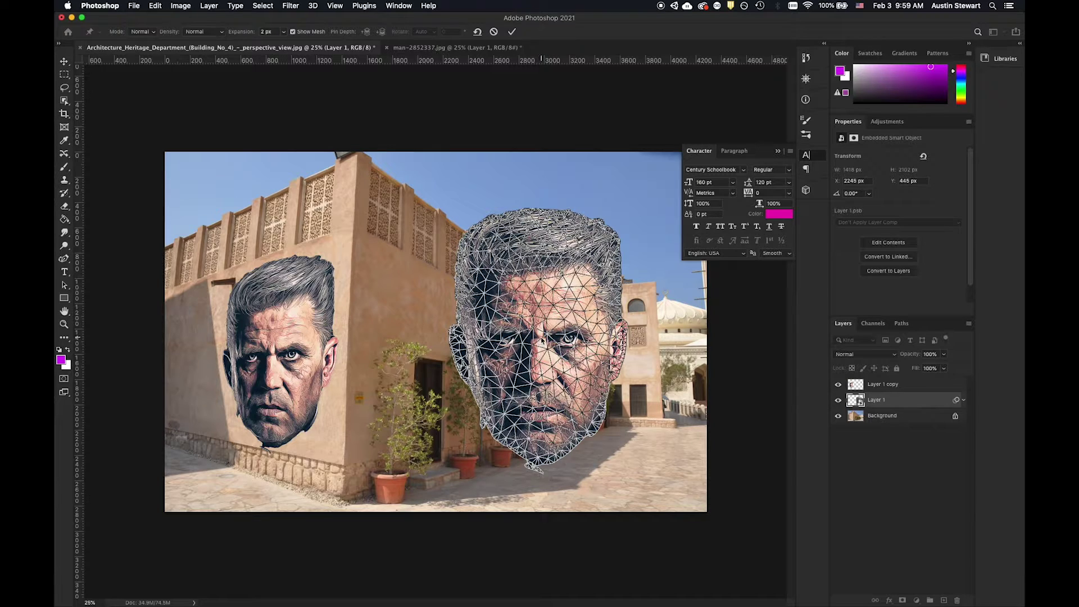
left_click(539, 337)
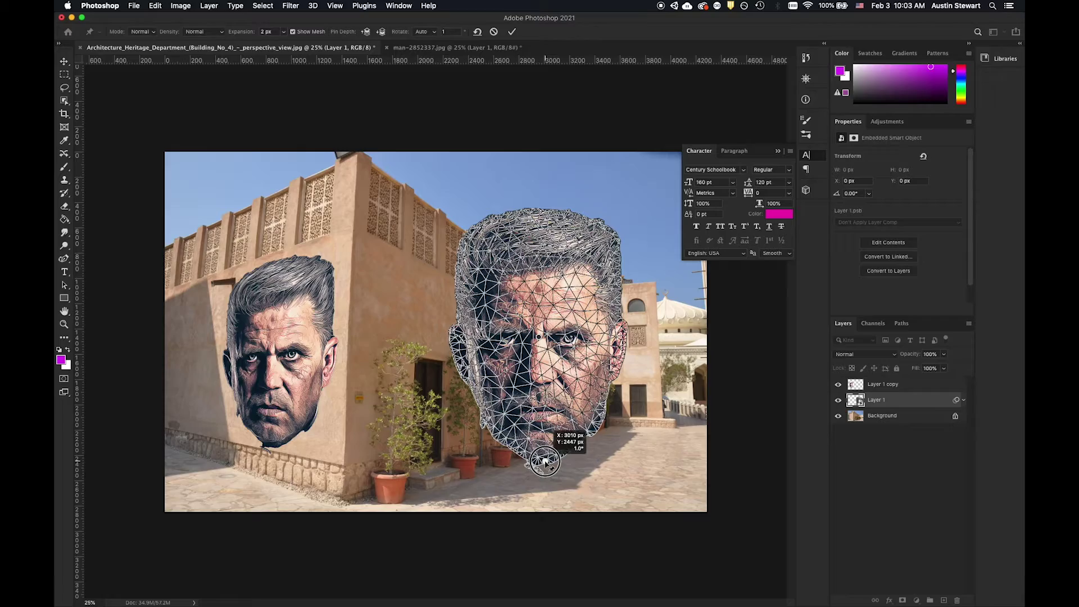
Pin the chin and swing the head around the pin between the eyes, finishing with the head upright.
left_click_drag(560, 458, 571, 454)
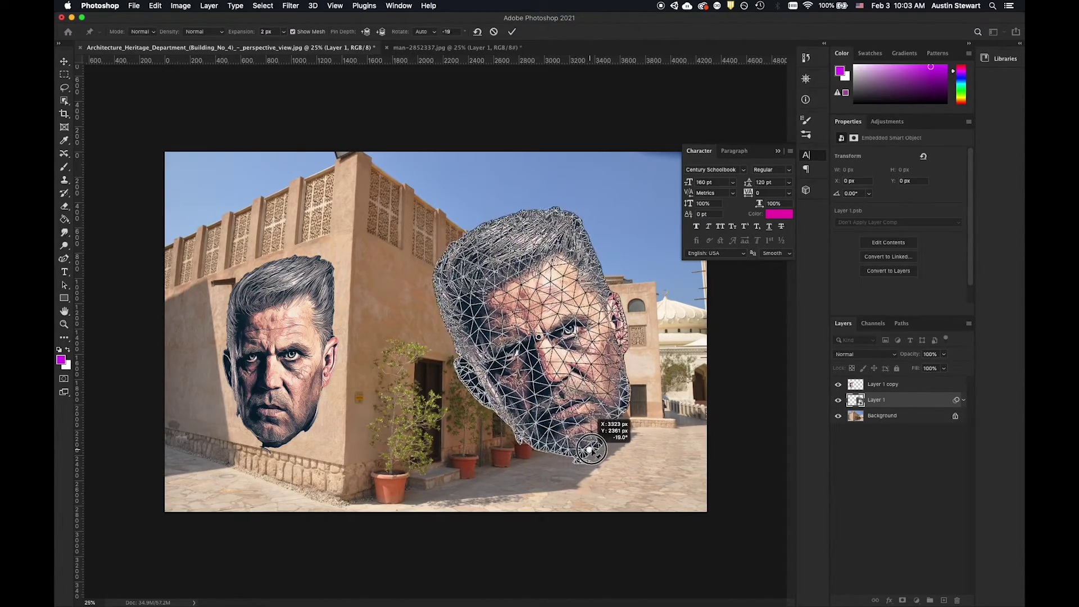
left_click_drag(450, 432, 504, 495)
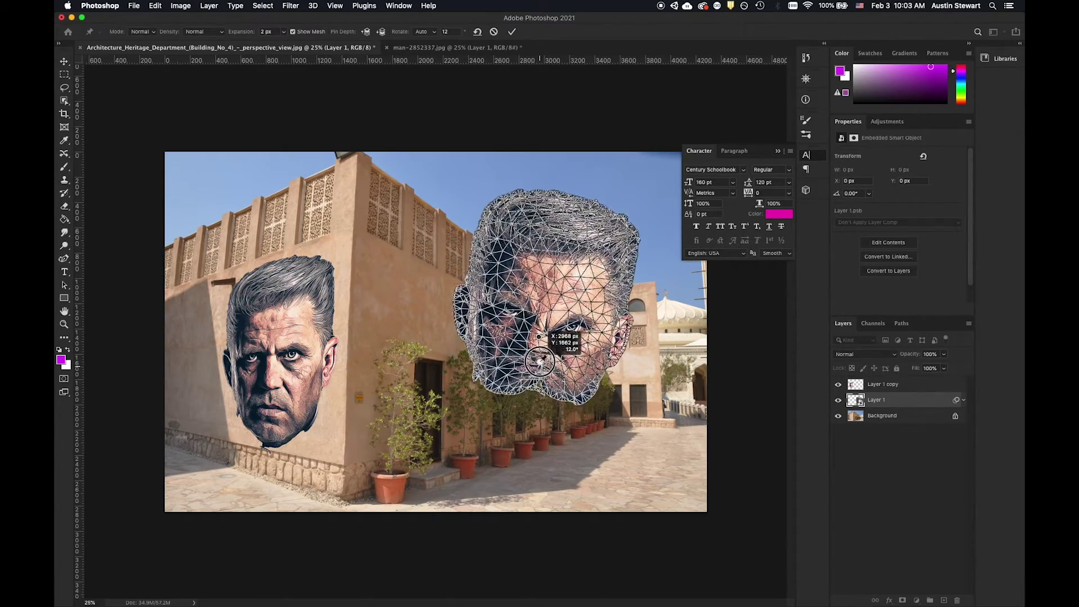
left_click_drag(536, 375, 512, 484)
left_click_drag(455, 438, 540, 454)
left_click_drag(549, 398, 524, 404)
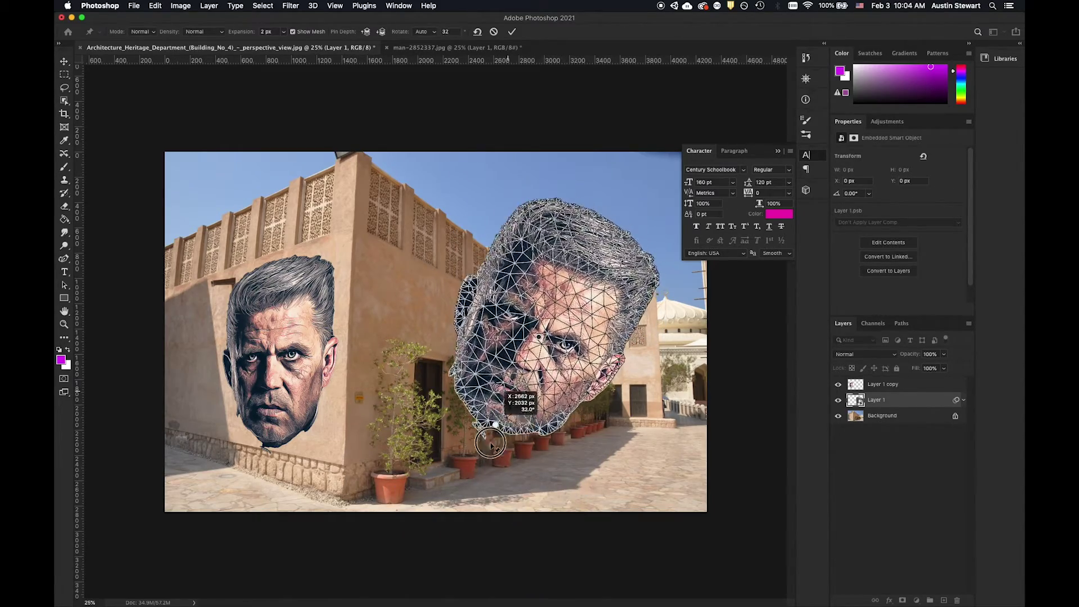
left_click_drag(490, 444, 542, 462)
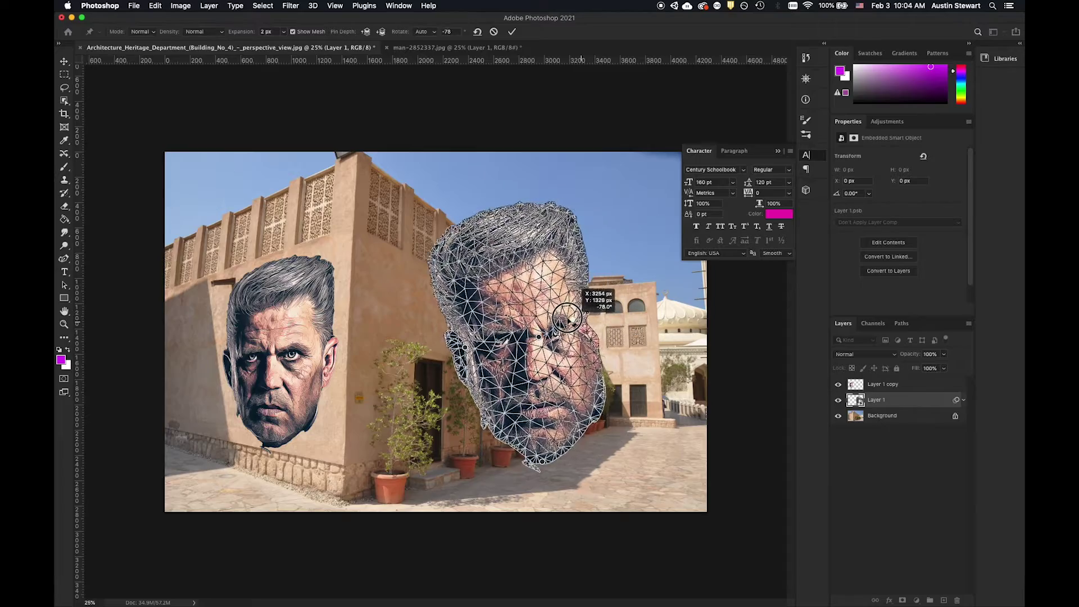
Pin both ears, nudging the ear on the building's far side slightly inward, and hide the warp mesh.
left_click_drag(568, 319, 622, 342)
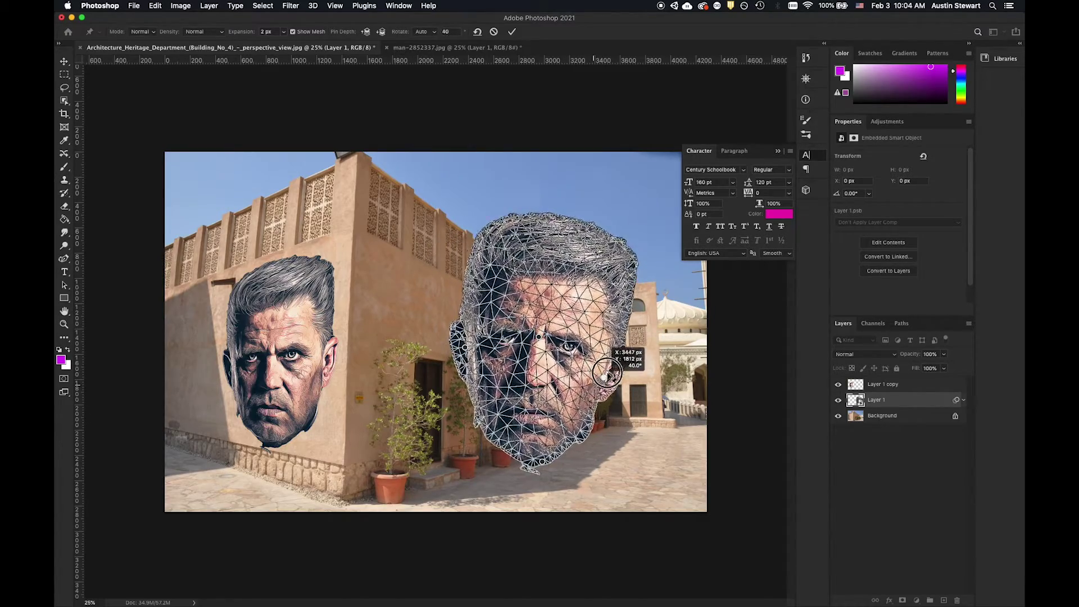
left_click_drag(626, 342, 622, 318)
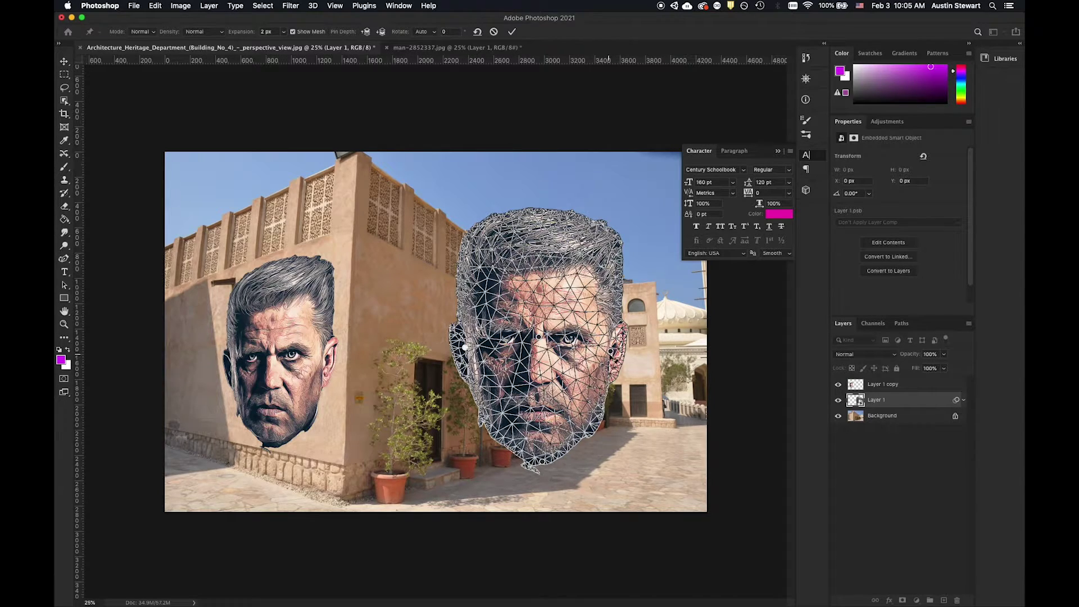
left_click_drag(585, 337, 610, 344)
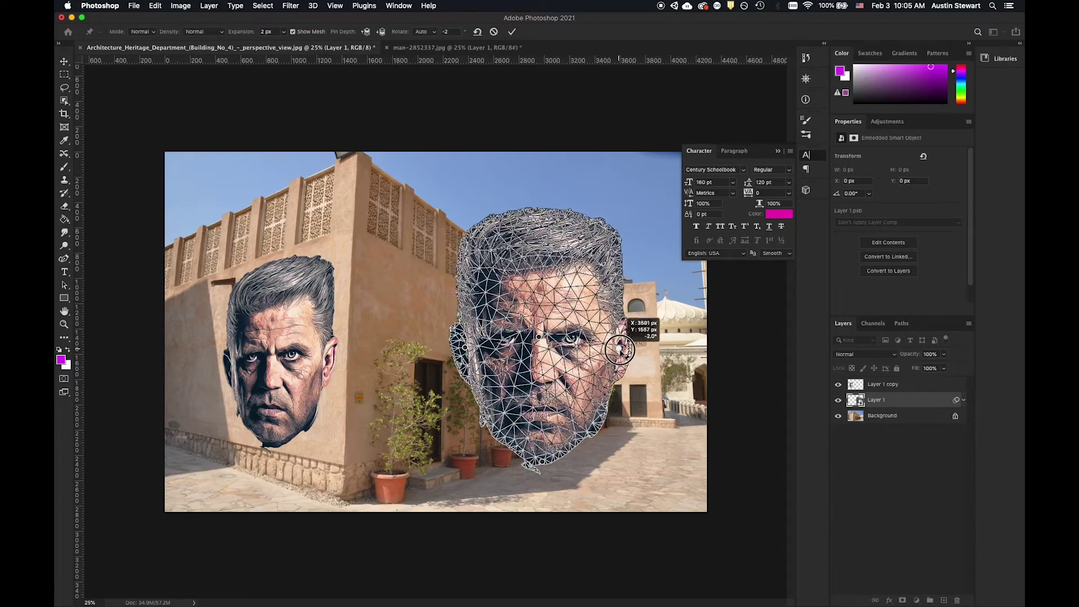
mouse_move(611, 364)
left_mouse_down()
mouse_move(565, 328)
mouse_move(595, 390)
mouse_move(576, 427)
mouse_move(579, 351)
mouse_move(545, 309)
mouse_move(585, 326)
mouse_move(562, 343)
mouse_move(607, 358)
left_mouse_up()
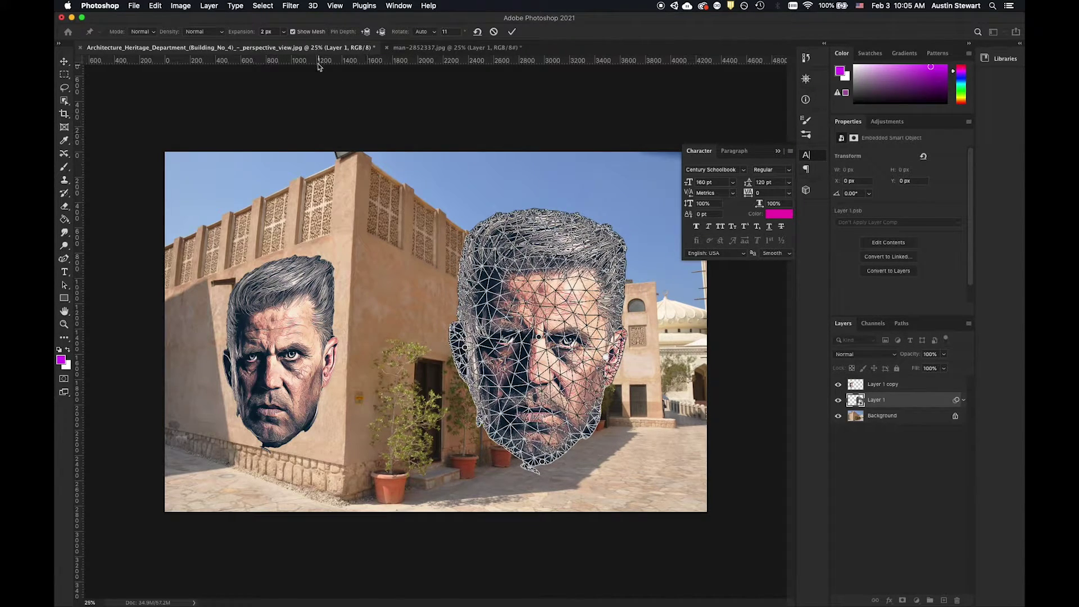
left_click(292, 32)
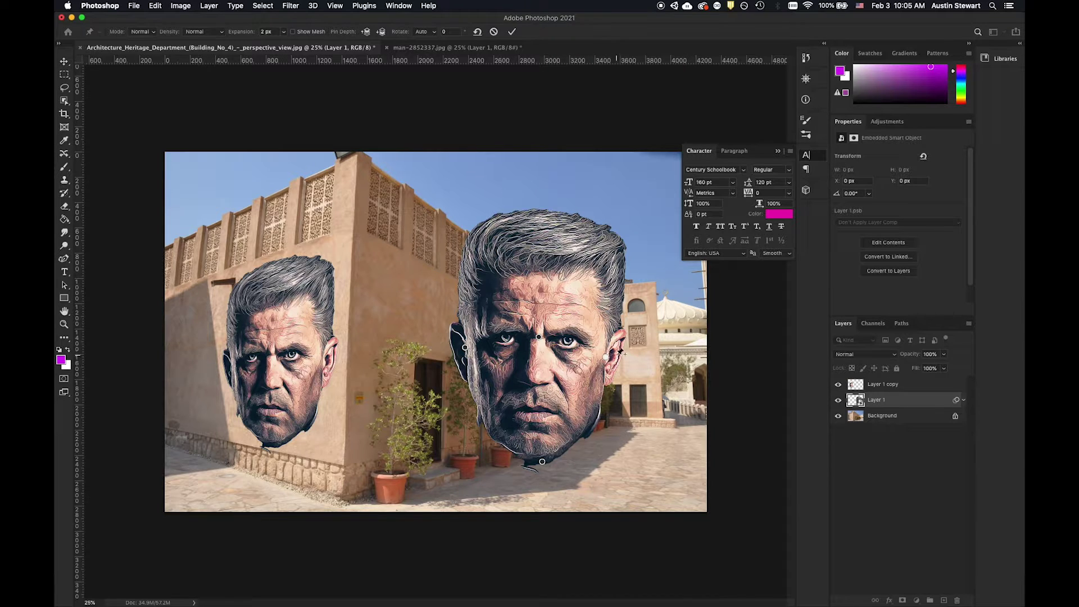
mouse_move(605, 356)
left_mouse_down()
mouse_move(966, 189)
mouse_move(633, 320)
mouse_move(608, 342)
left_mouse_up()
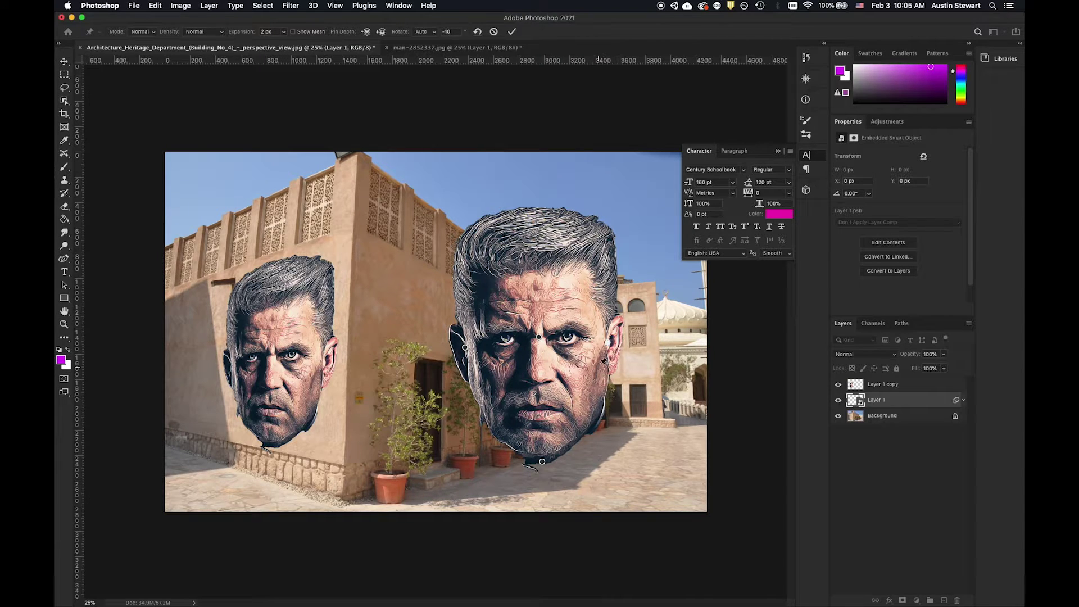
Pin both sides of the jaw and pull the pins slightly inward to narrow the lower face.
left_click(602, 403)
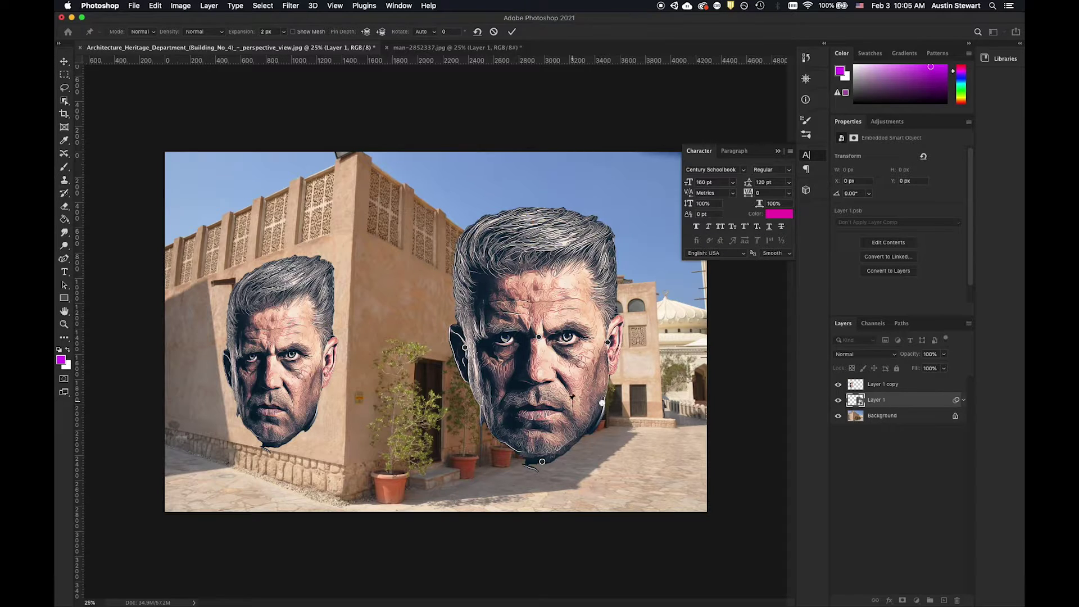
left_click(482, 409)
left_click_drag(482, 409, 488, 404)
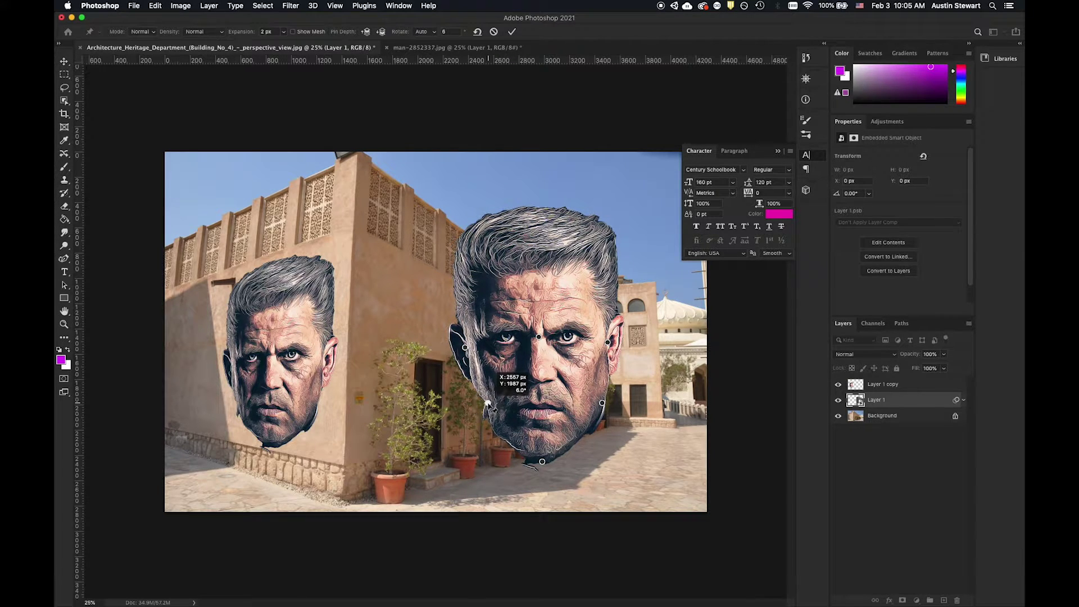
left_click(601, 402)
left_click_drag(602, 402, 596, 399)
left_click_drag(488, 403, 484, 400)
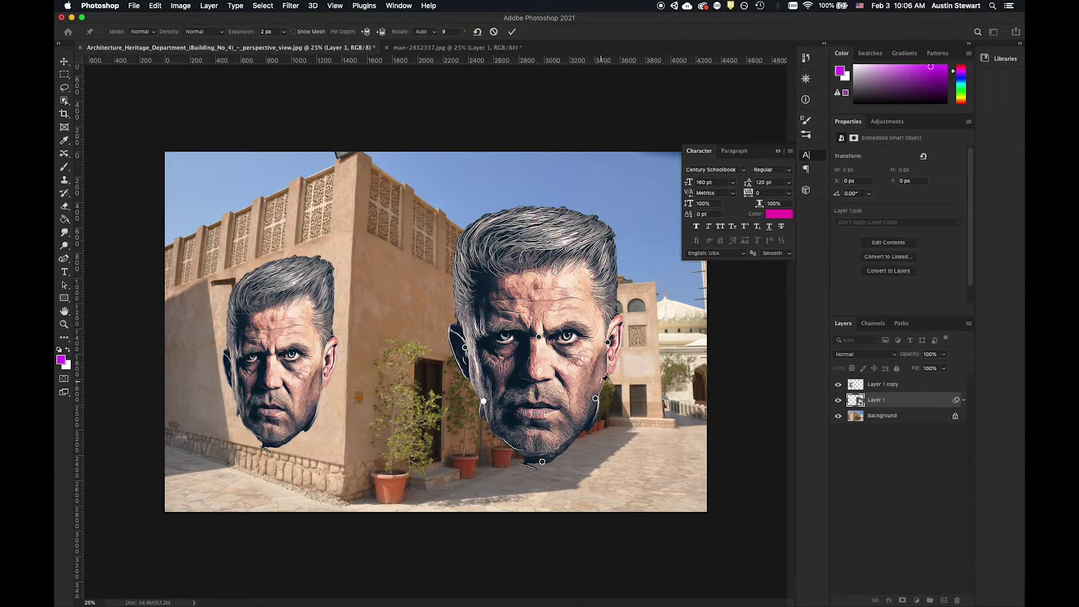
Pin both cheeks below the eyes and nudge the cheek pins slightly upward.
left_click(580, 377)
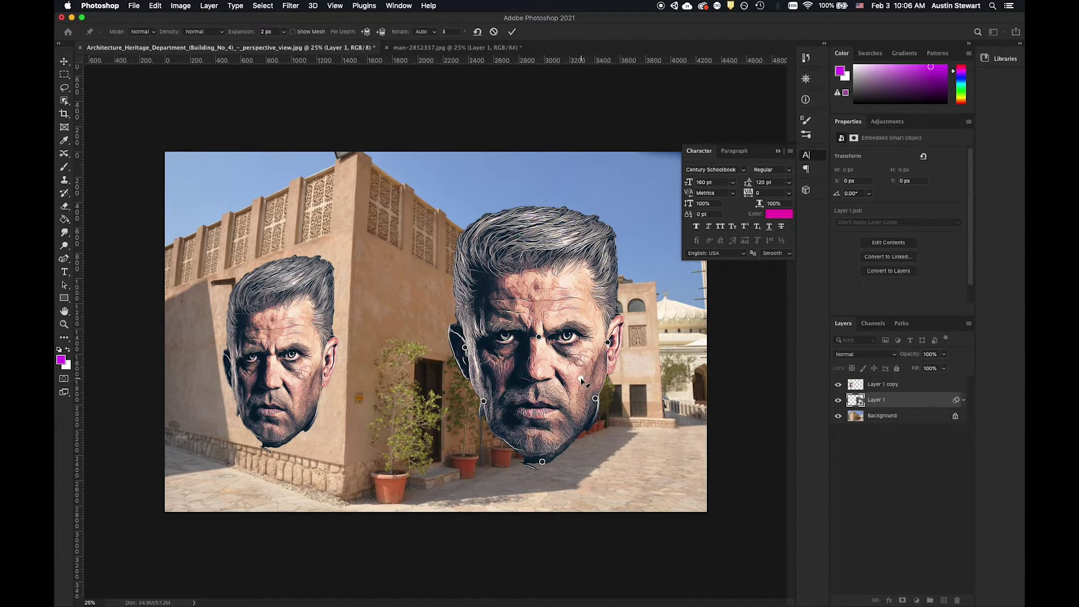
left_click_drag(580, 377, 578, 374)
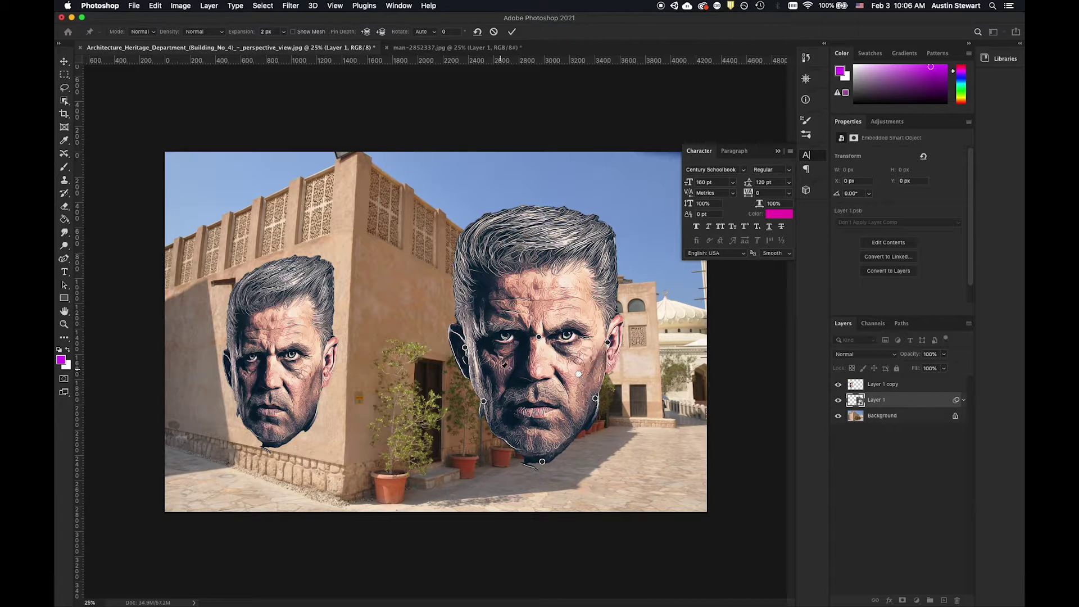
left_click(498, 370)
left_click_drag(499, 372, 501, 368)
left_click_drag(577, 374, 577, 374)
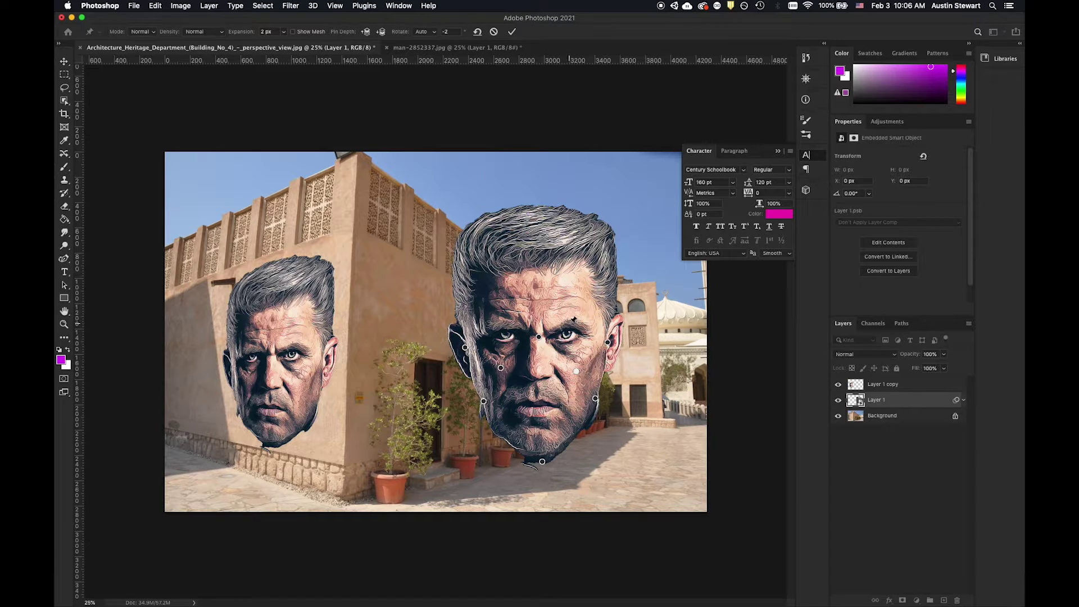
Raise the eyebrow on the brightly lit side with a new pin and pull the area beneath that eye down slightly.
left_click_drag(573, 319, 573, 284)
left_click_drag(579, 331, 581, 343)
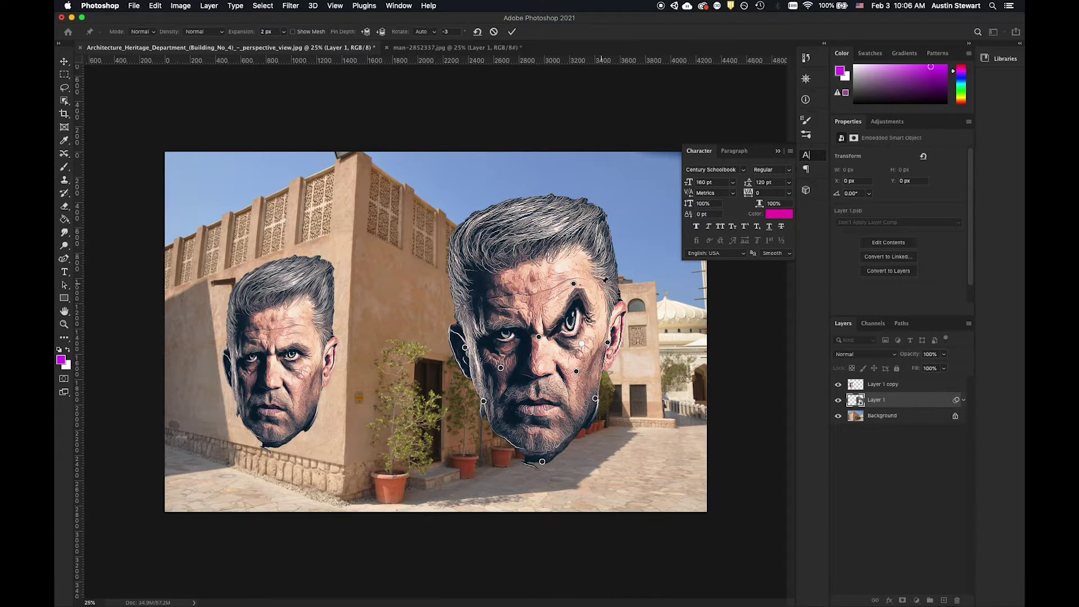
mouse_move(574, 283)
left_mouse_down()
mouse_move(571, 308)
mouse_move(575, 290)
left_mouse_up()
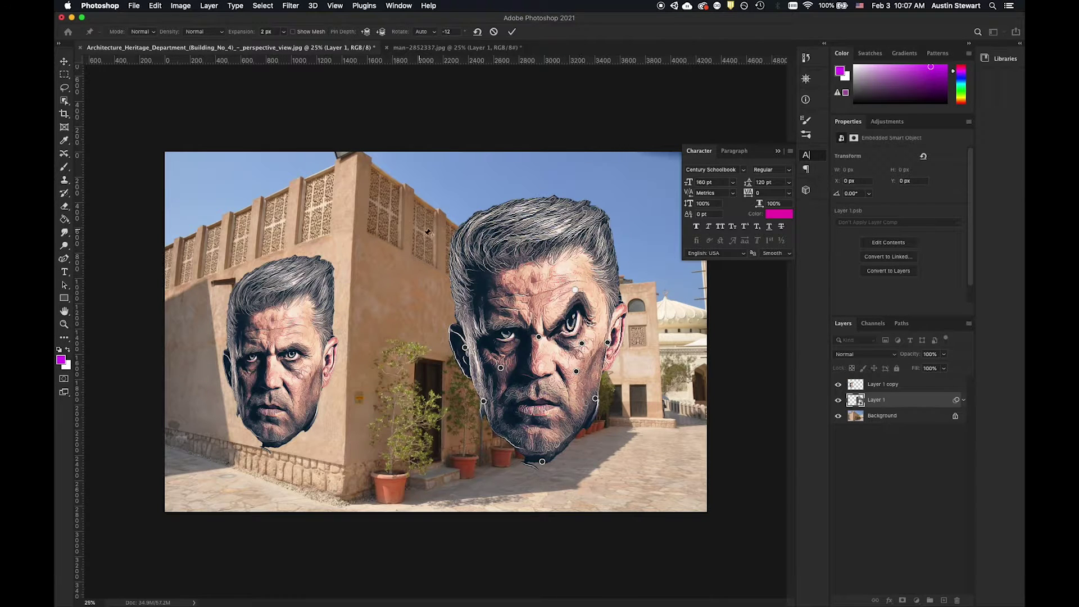
Add anchor pins along the hairline and at both temples to hold the forehead in place.
left_click(579, 253)
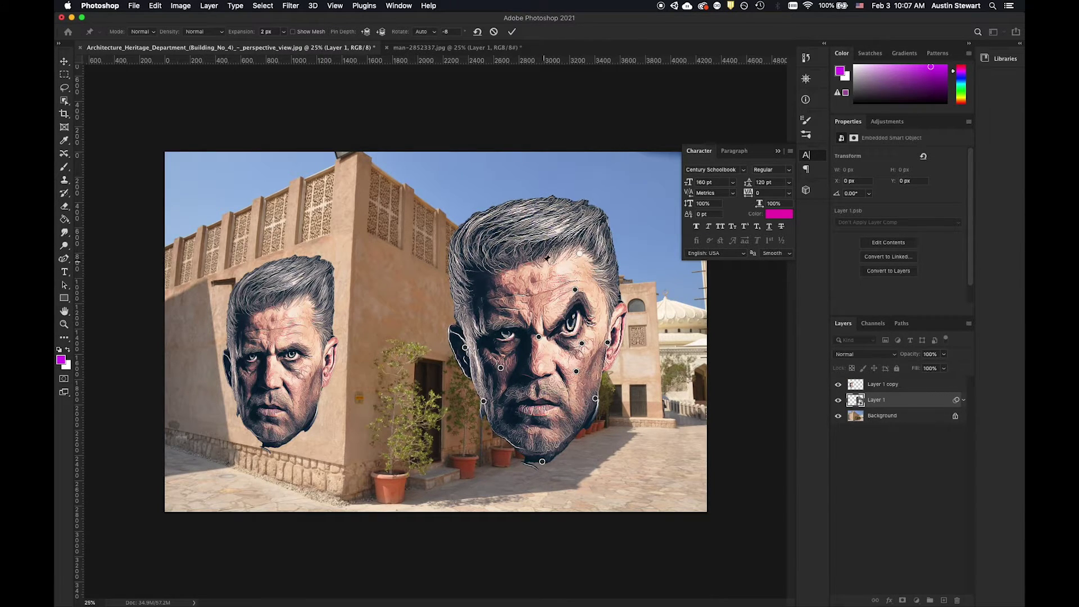
left_click(535, 266)
left_click(489, 276)
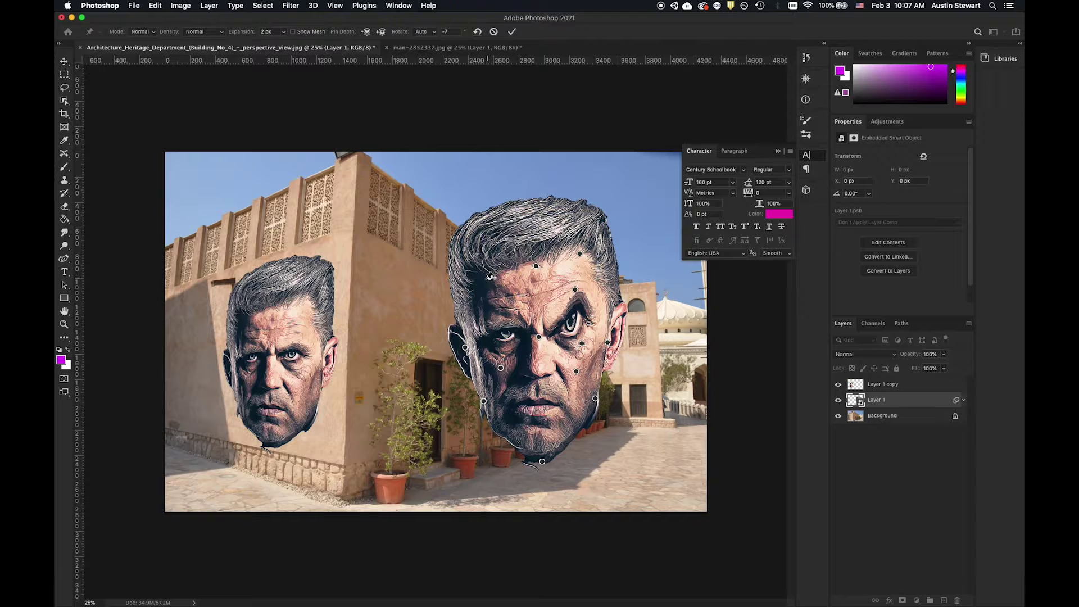
left_click(478, 304)
left_click(604, 297)
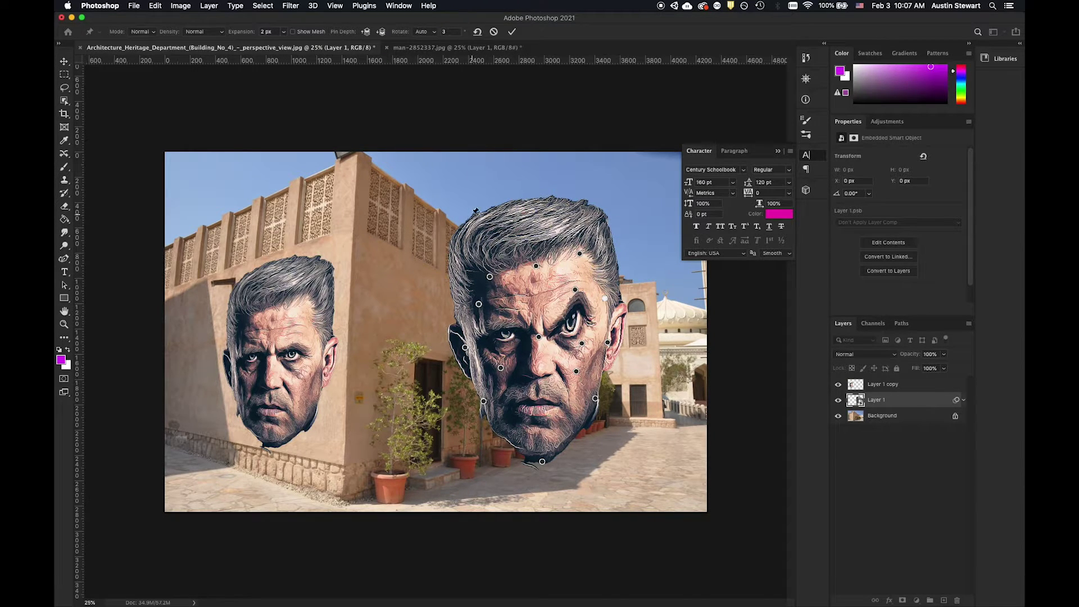
Pin both upper corners of the hair and pull them up and outward into points.
left_click(468, 223)
left_click(594, 210)
left_click_drag(468, 223, 458, 201)
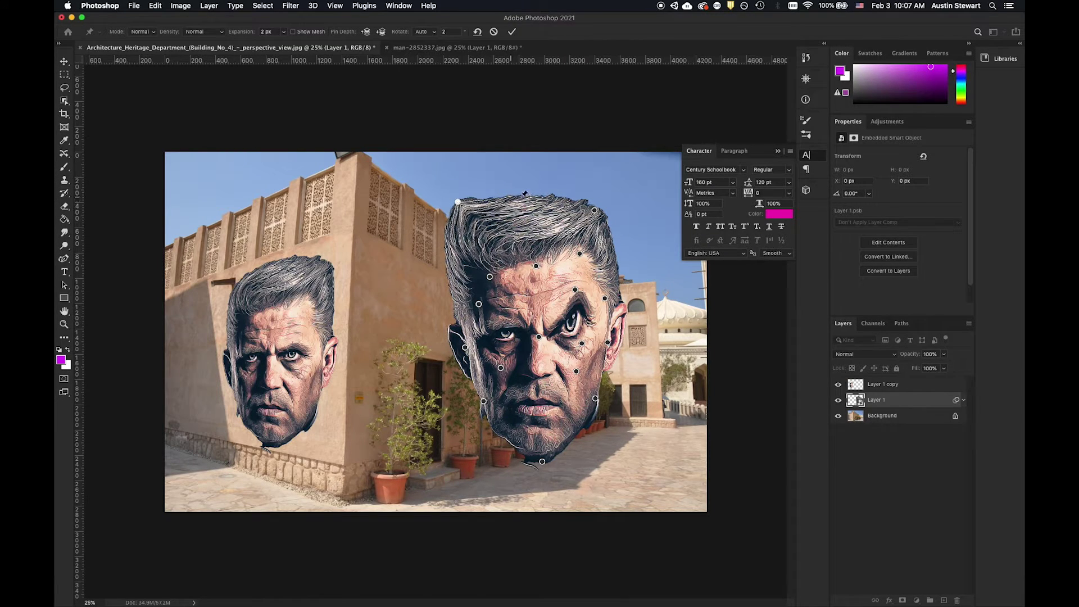
left_click_drag(594, 211, 607, 177)
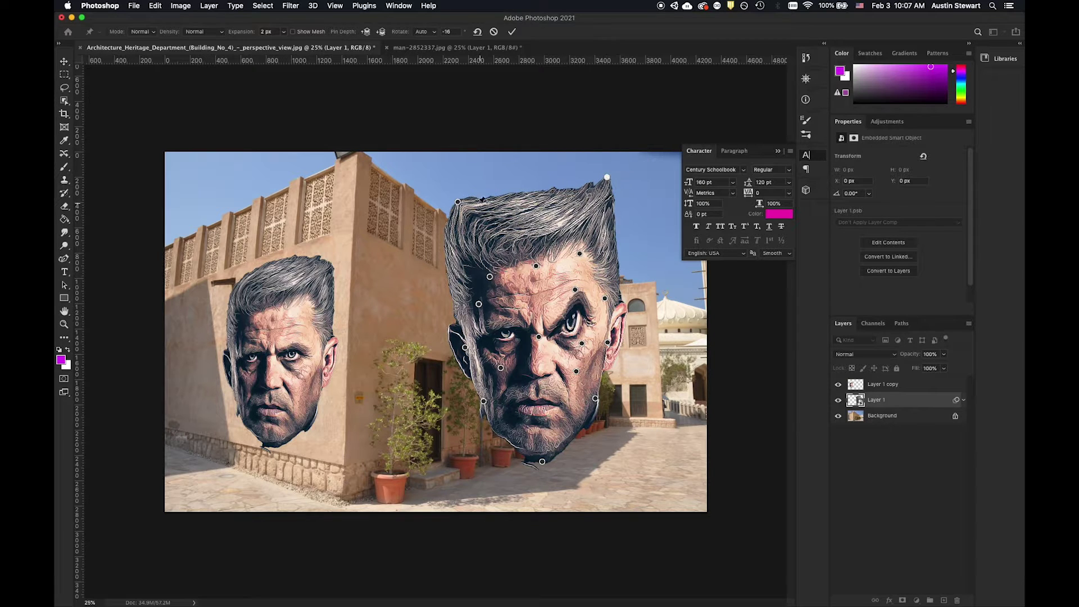
left_click_drag(458, 201, 447, 186)
Replace a trial pin at the middle of the hair's top edge with two pins, and pull both down slightly.
left_click_drag(536, 187, 533, 198)
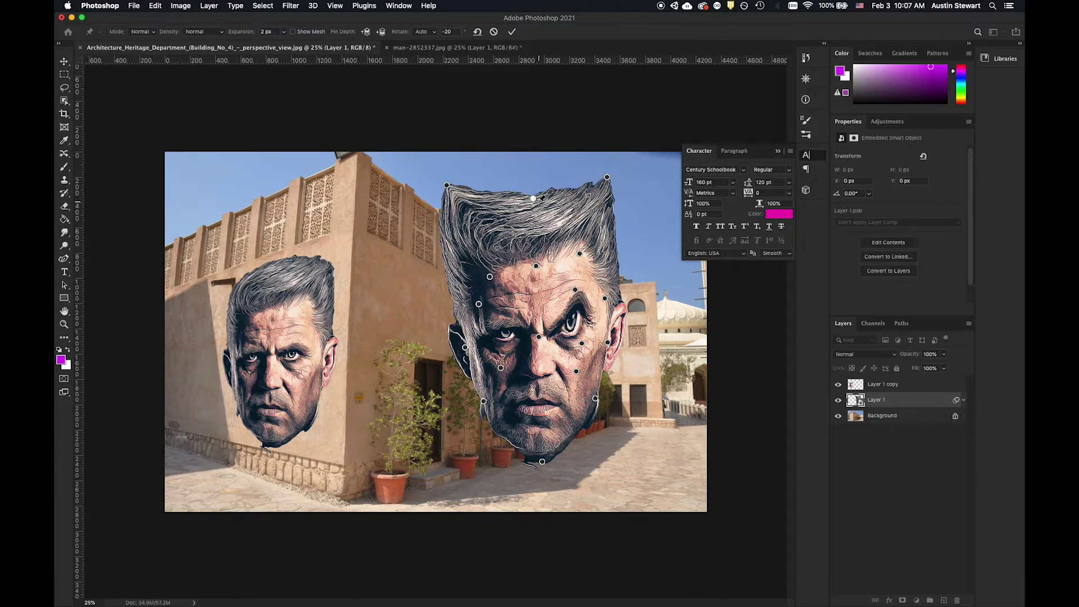
left_click(533, 198, "alt")
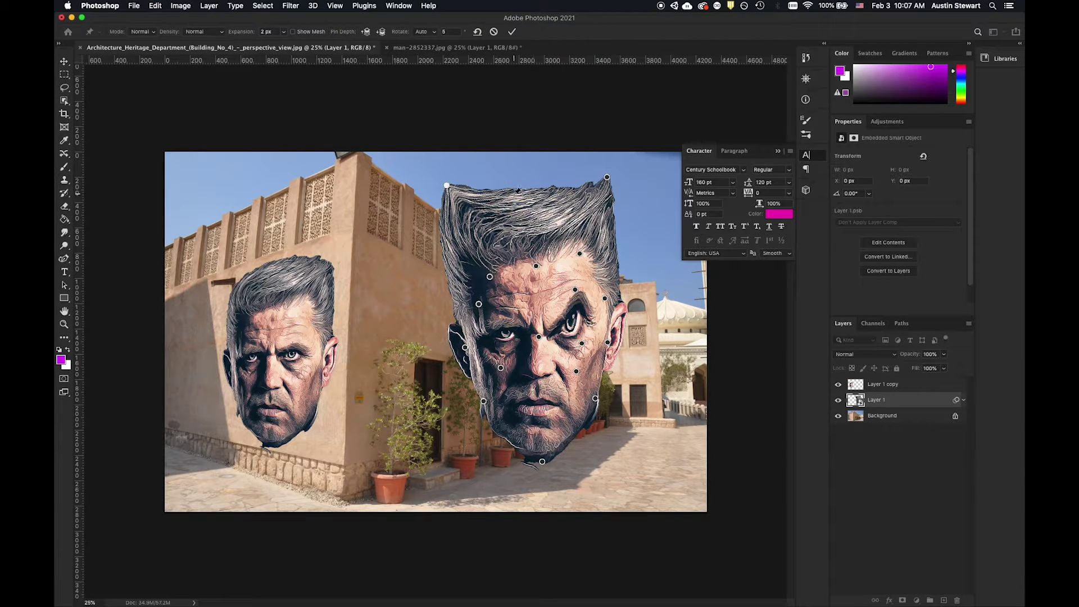
left_click(509, 193)
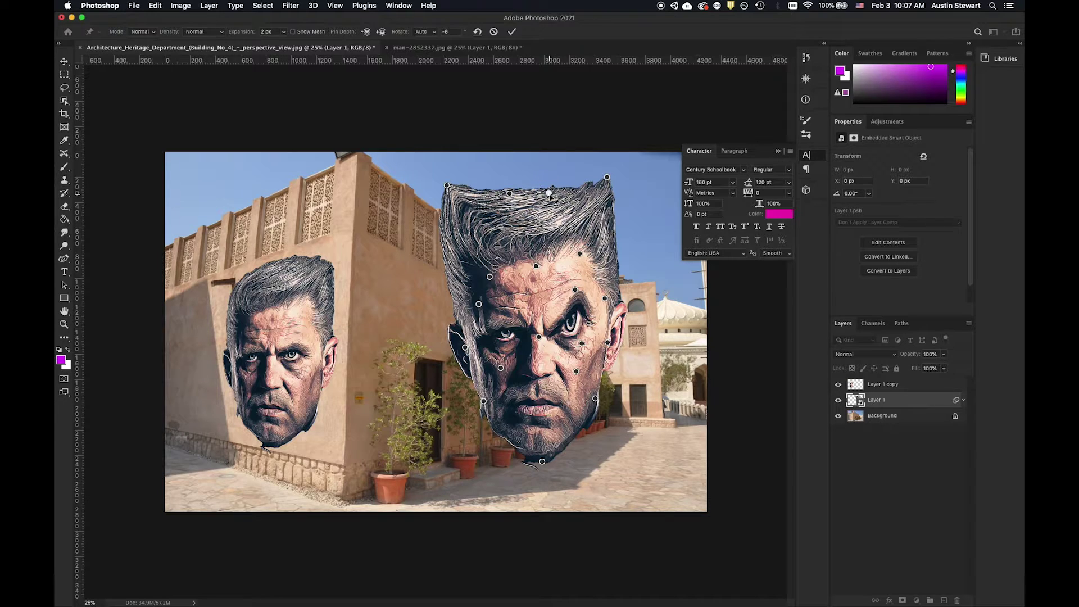
left_click_drag(550, 194, 548, 200)
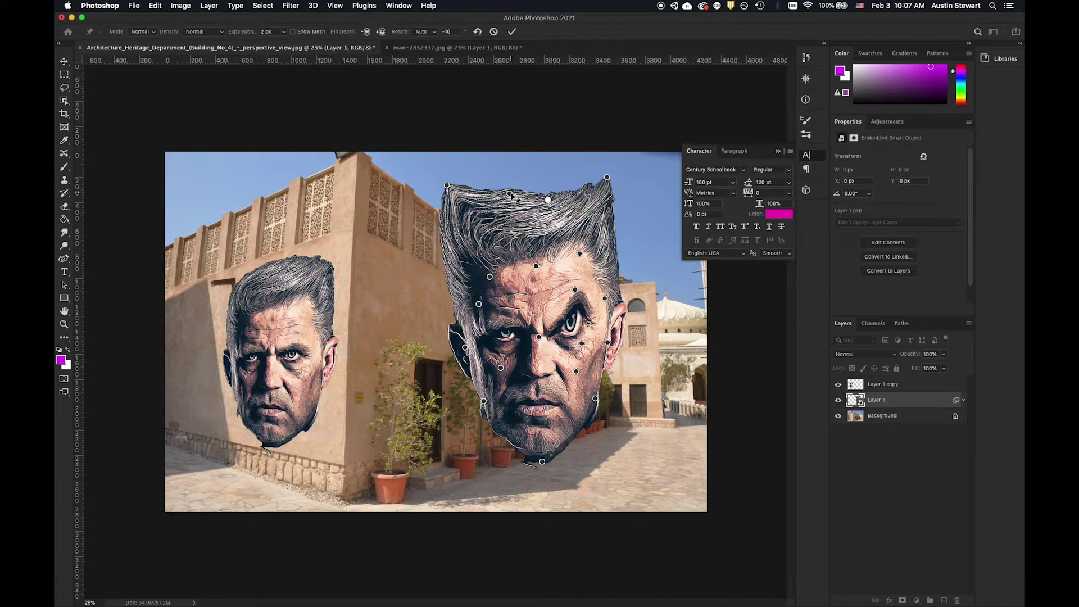
left_click_drag(510, 196, 543, 203)
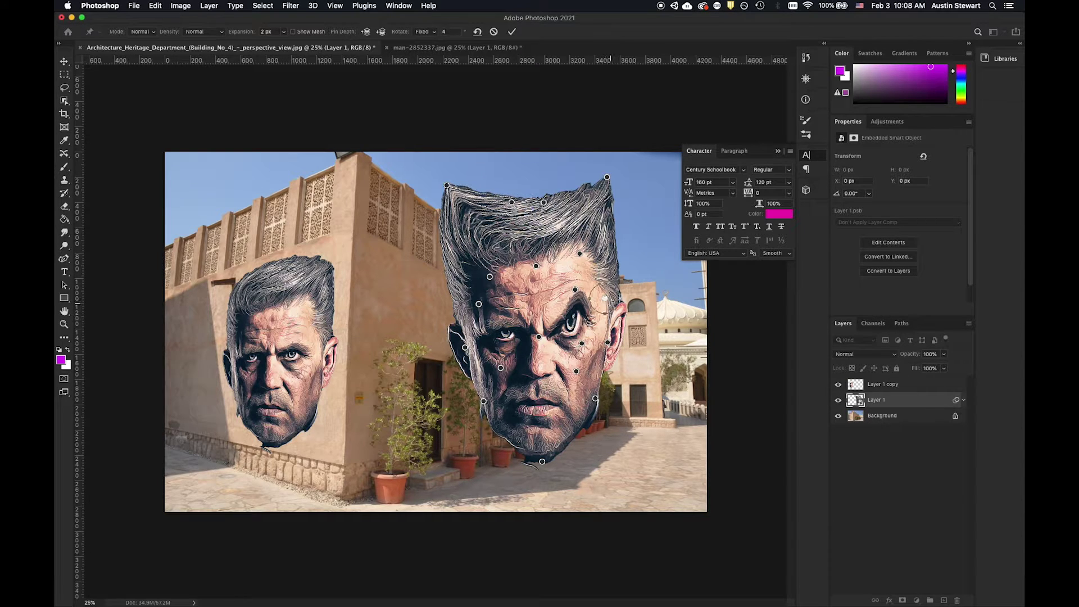
Rotate the temple pin beside the raised eyebrow to about 4°, move it slightly inward, and commit the Puppet Warp.
mouse_move(613, 298)
left_mouse_down()
mouse_move(603, 312)
mouse_move(628, 298)
mouse_move(602, 308)
mouse_move(622, 305)
mouse_move(610, 284)
mouse_move(629, 298)
left_mouse_up()
mouse_move(605, 298)
left_mouse_down()
mouse_move(612, 306)
mouse_move(600, 297)
left_mouse_up()
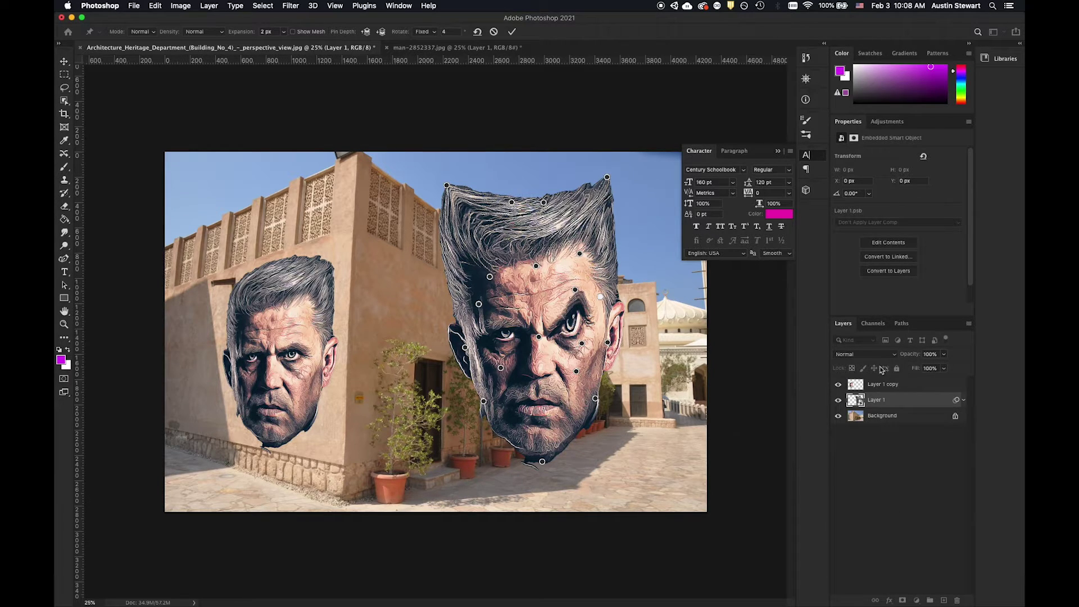
left_click(512, 32)
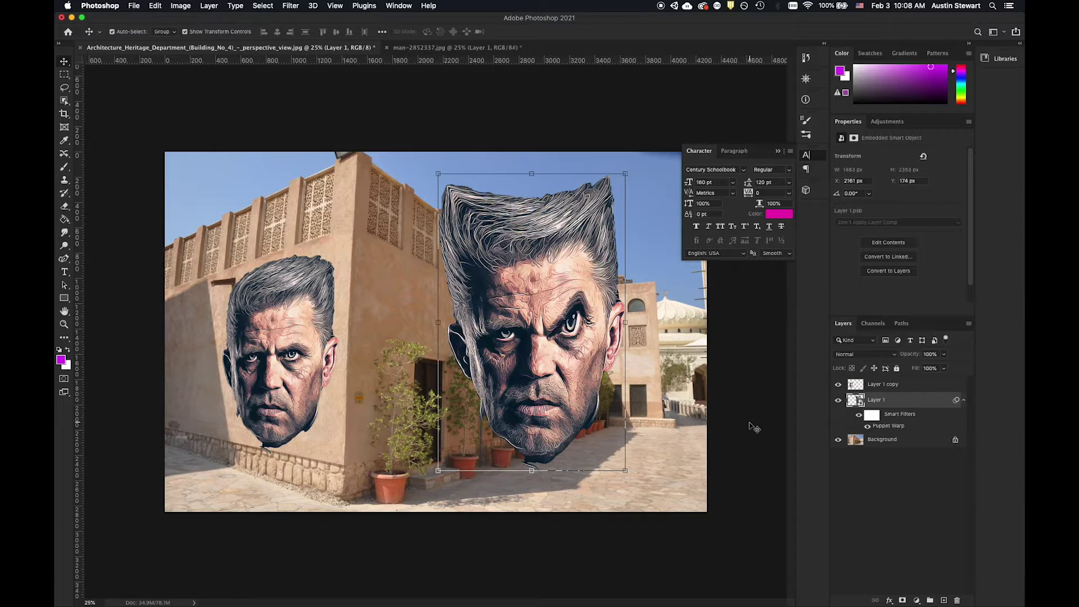
Toggle the Puppet Warp smart filter on Layer 1 off and back on to compare the head.
left_click(867, 428)
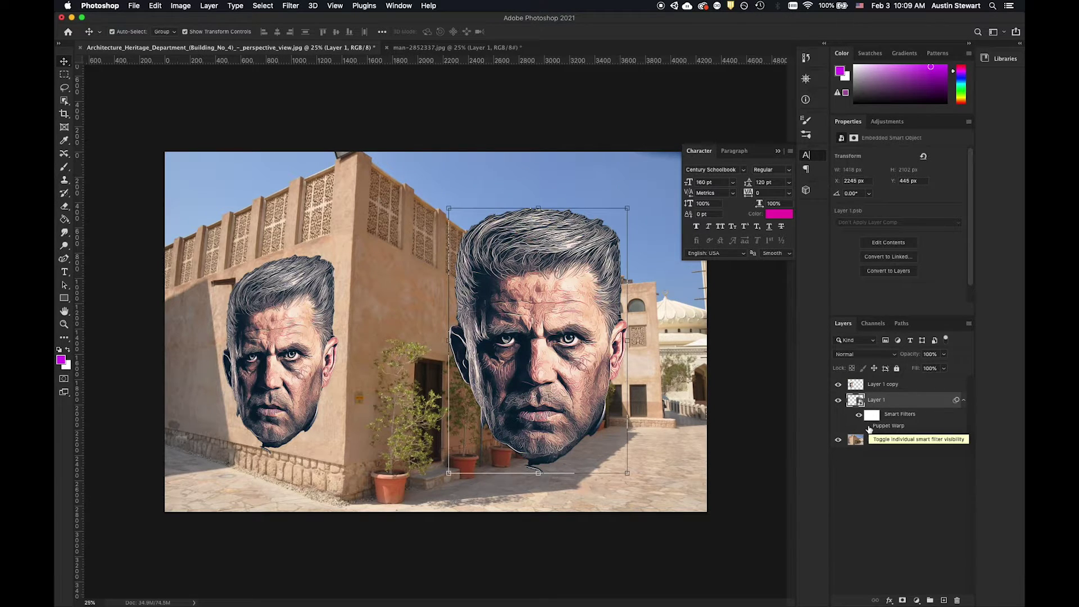
left_click(867, 428)
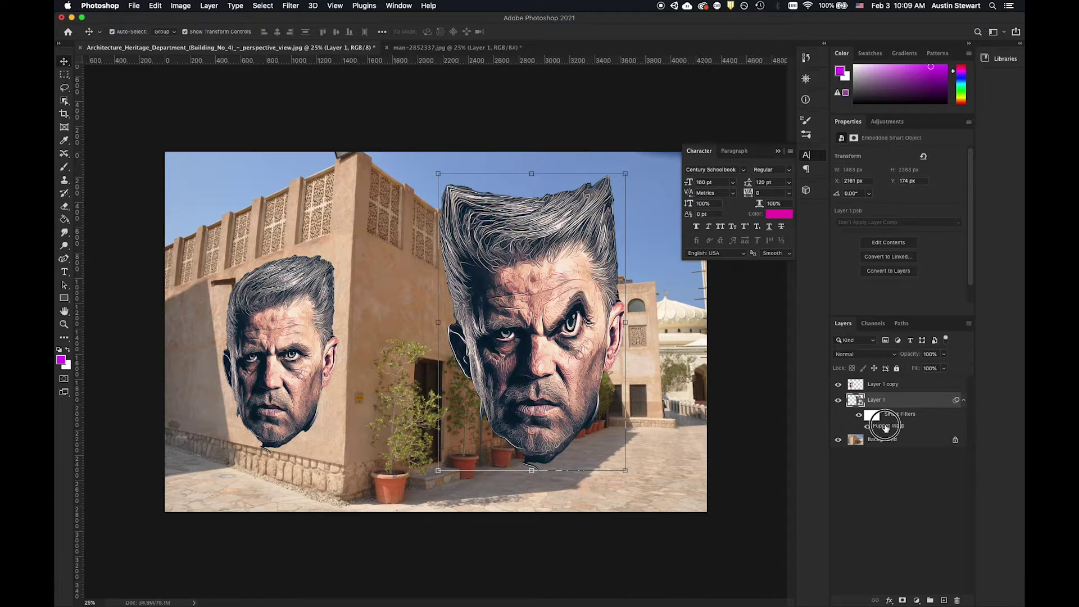
Reopen Layer 1's Puppet Warp, pull the pointed hair corner above the darker ear down and inward, and commit the warp.
double_click(885, 427)
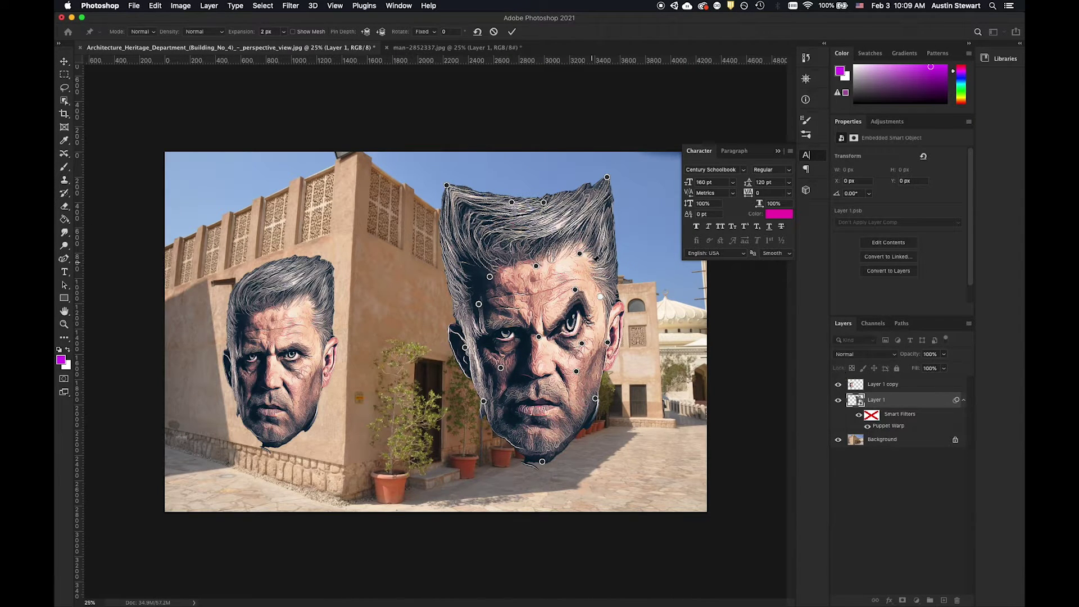
left_click(447, 185)
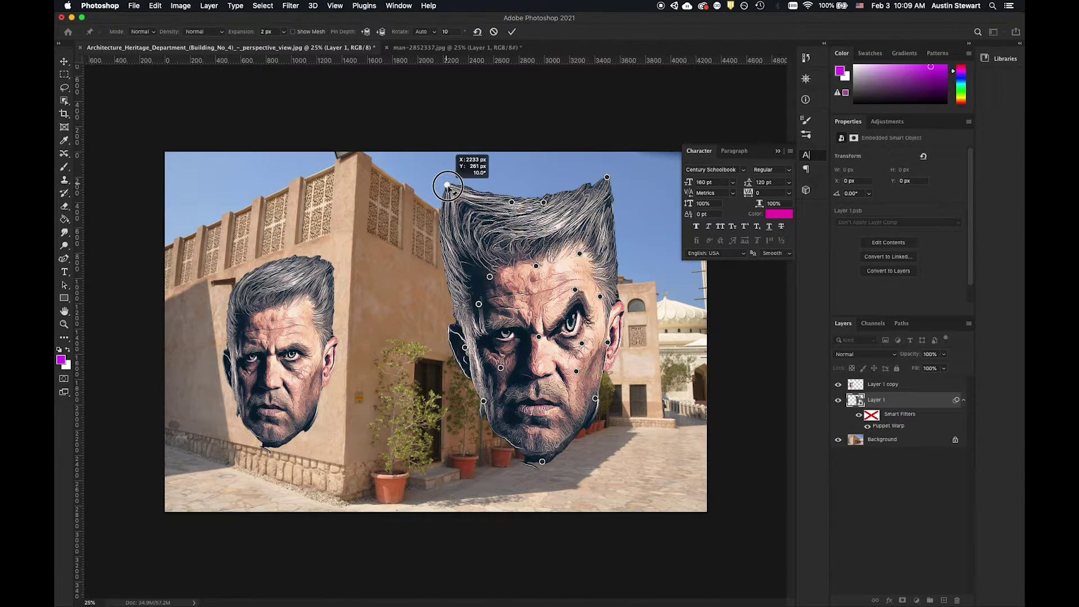
left_click_drag(446, 185, 463, 225)
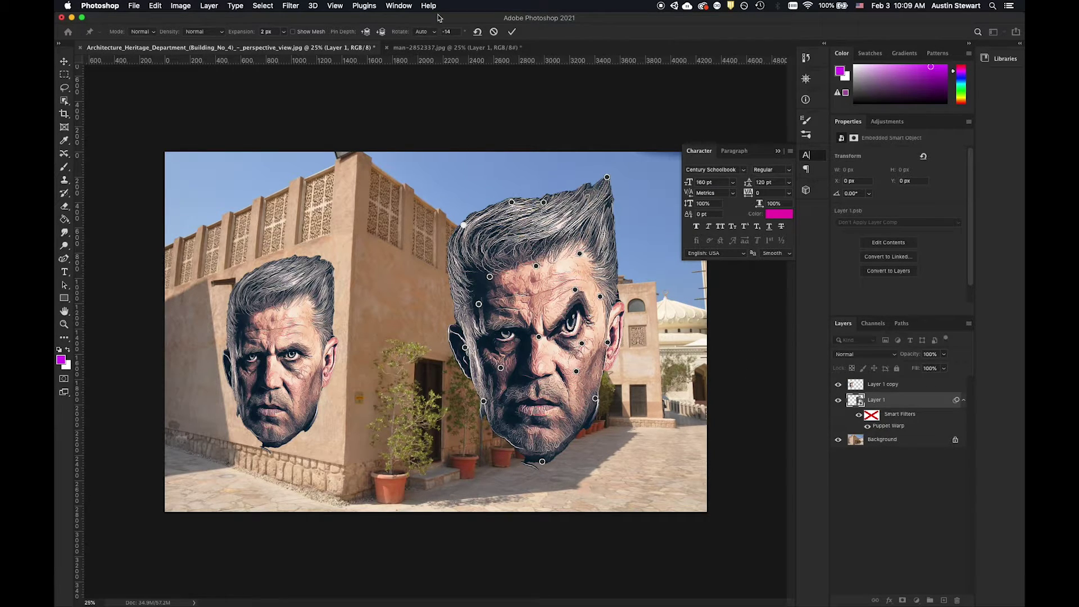
left_click(512, 32)
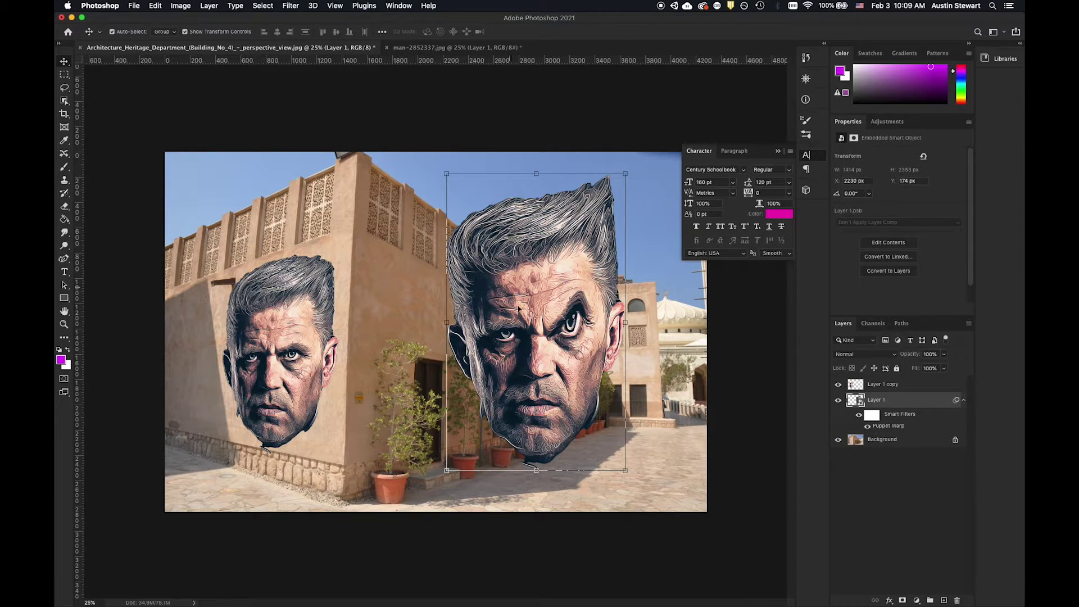
Reposition the large warped head slightly farther from the building's corner and a little lower in the photo.
left_click_drag(518, 308, 581, 293)
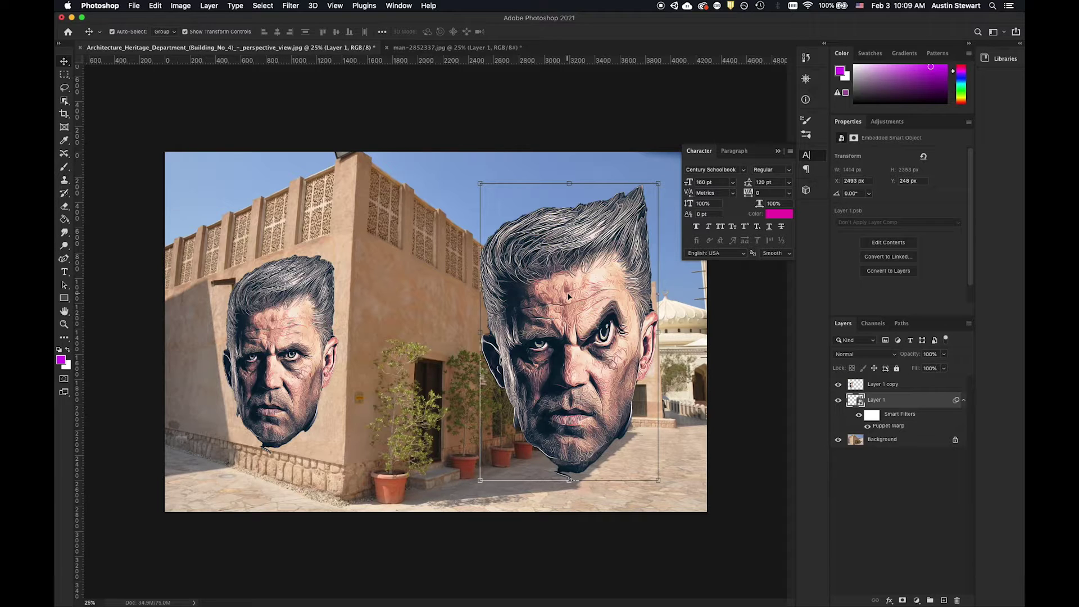
left_click_drag(569, 297, 543, 278)
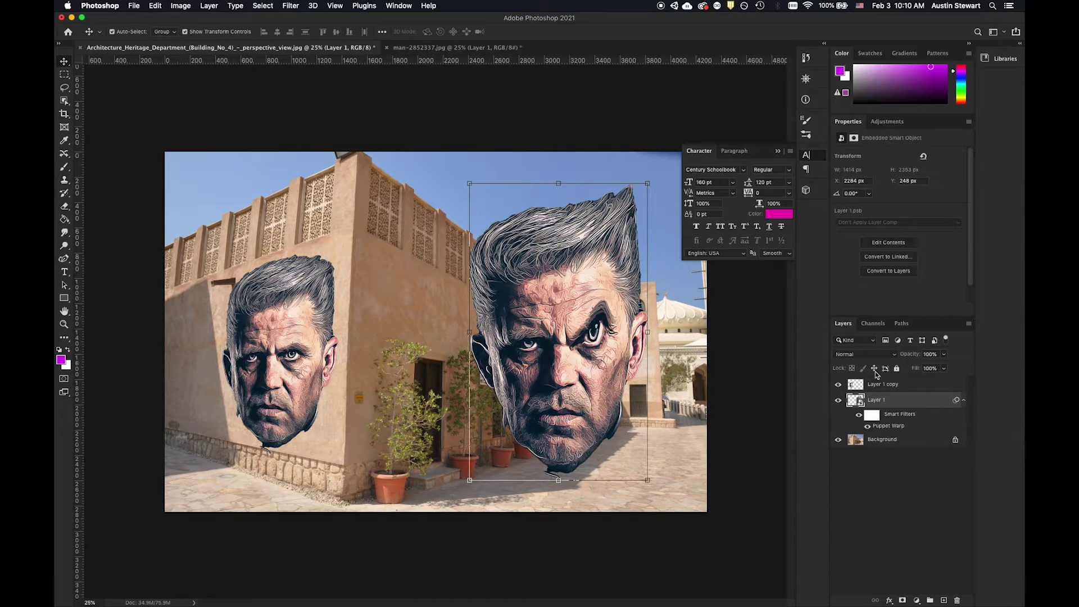
Select Layer 1 copy, the smaller head on the building's wall.
left_click(900, 388)
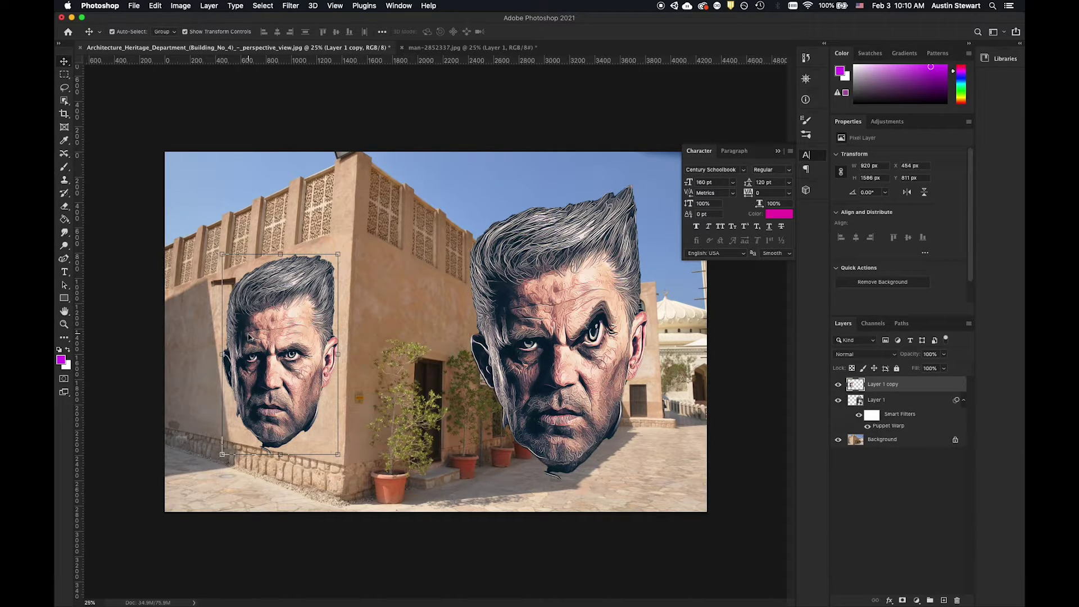
scroll(249, 337, "up", 5)
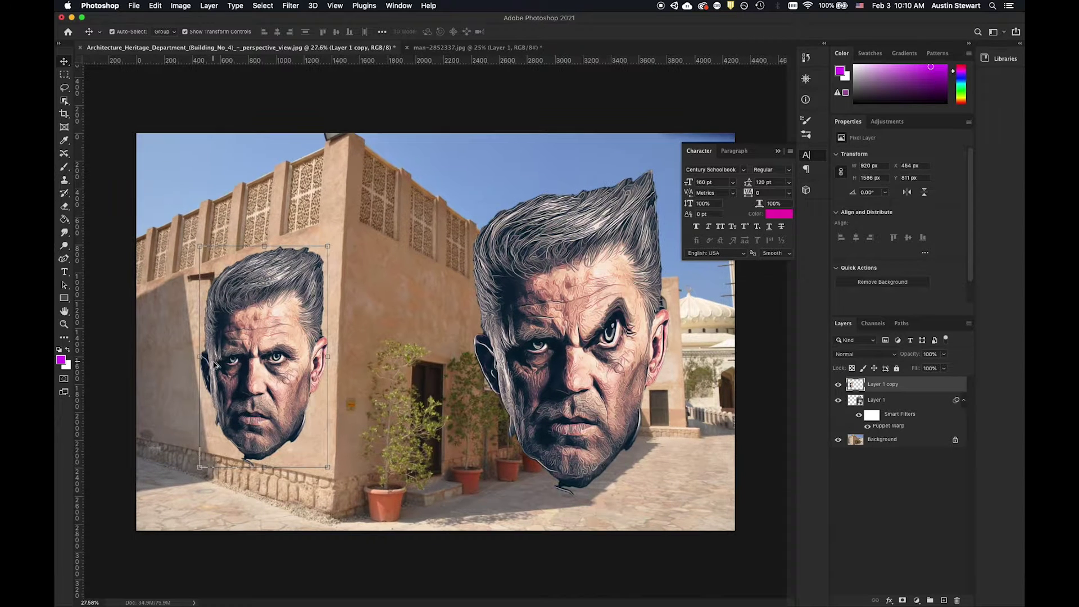
scroll(212, 366, "up", 1)
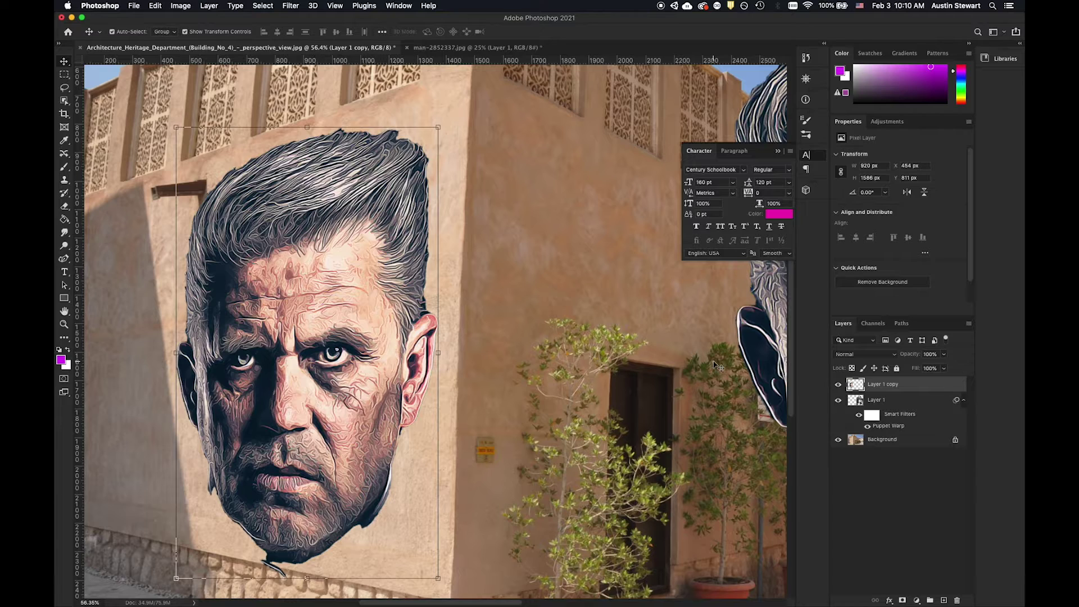
Try Layer 1 copy at 75% opacity and return it to 100%.
left_click(944, 354)
left_click_drag(944, 366, 933, 368)
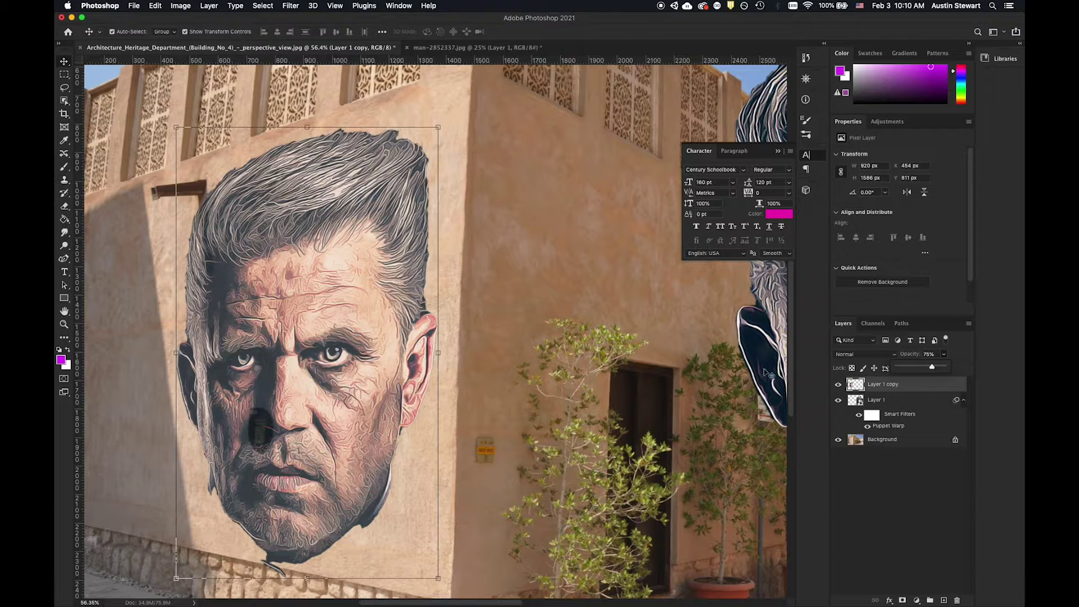
left_click_drag(938, 367, 945, 367)
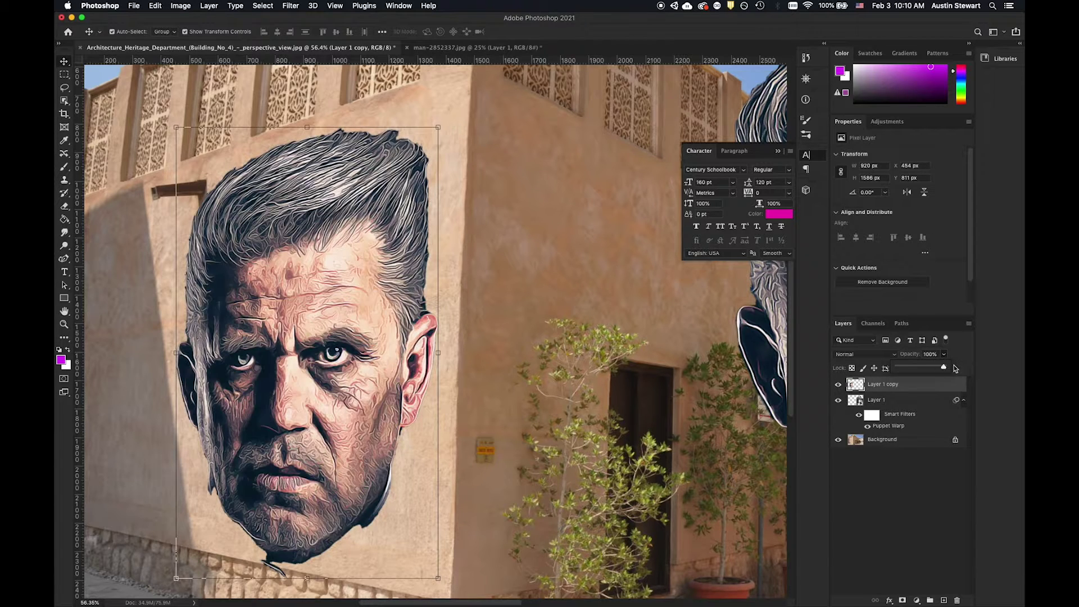
Try the Darker Color blend mode on Layer 1 copy, and settle on Multiply at 85% opacity.
left_click(888, 354)
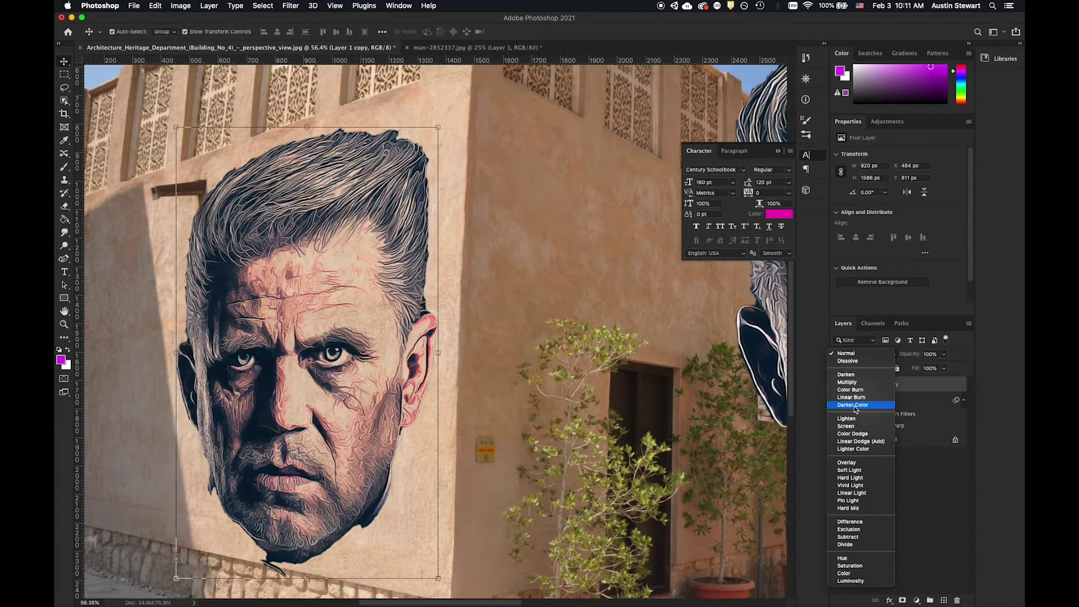
left_click(859, 406)
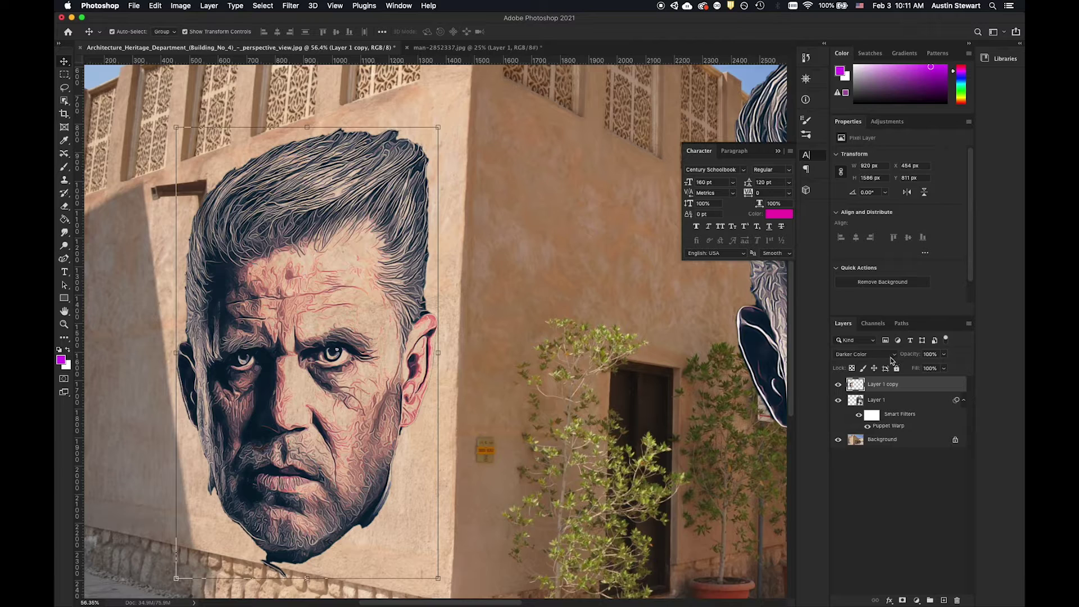
left_click(894, 356)
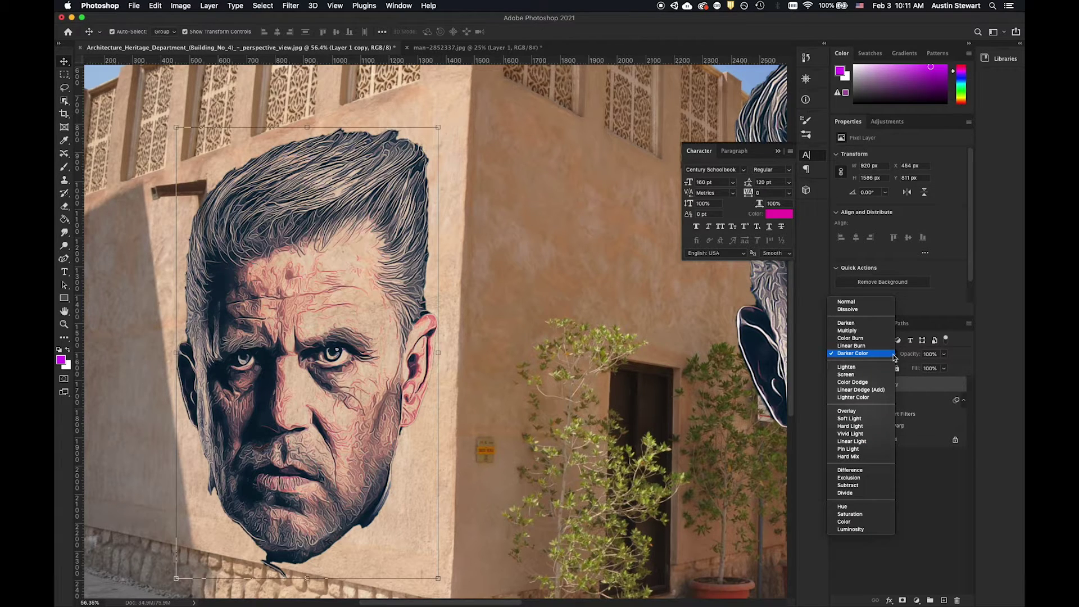
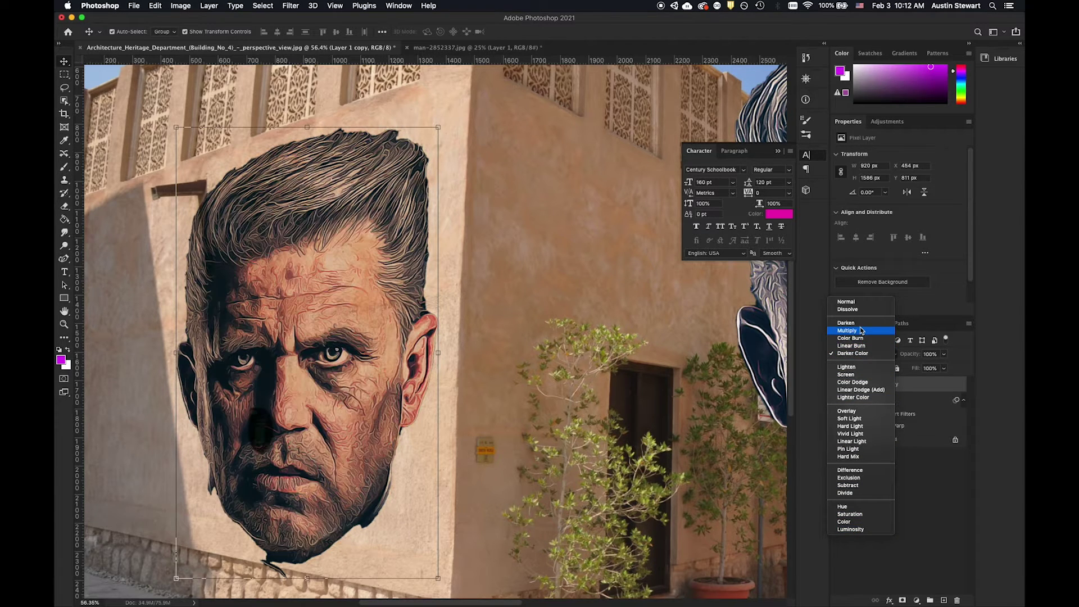
left_click(860, 331)
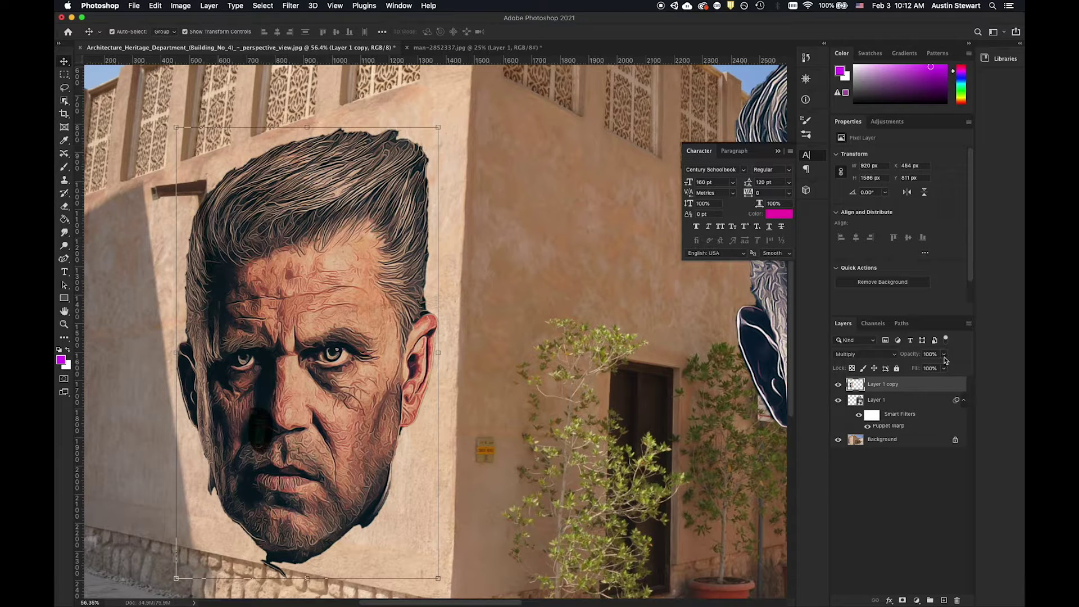
left_click(945, 354)
left_click_drag(945, 368, 937, 368)
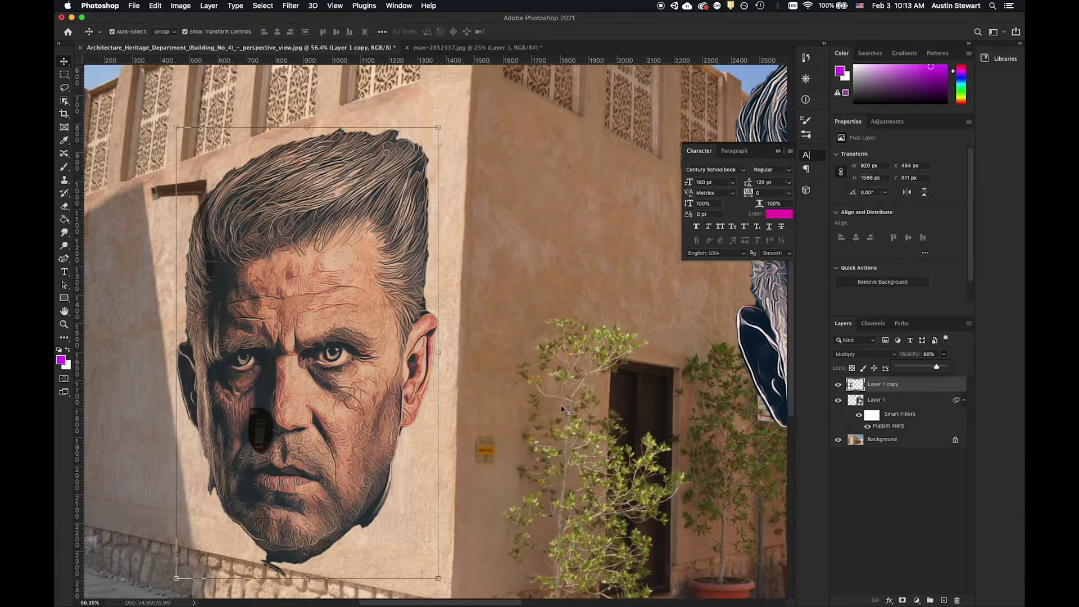
Compare the head's sharpness with the sign on the wall and convert Layer 1 copy for smart filters.
scroll(459, 461, "up", 2)
scroll(459, 456, "down", 5)
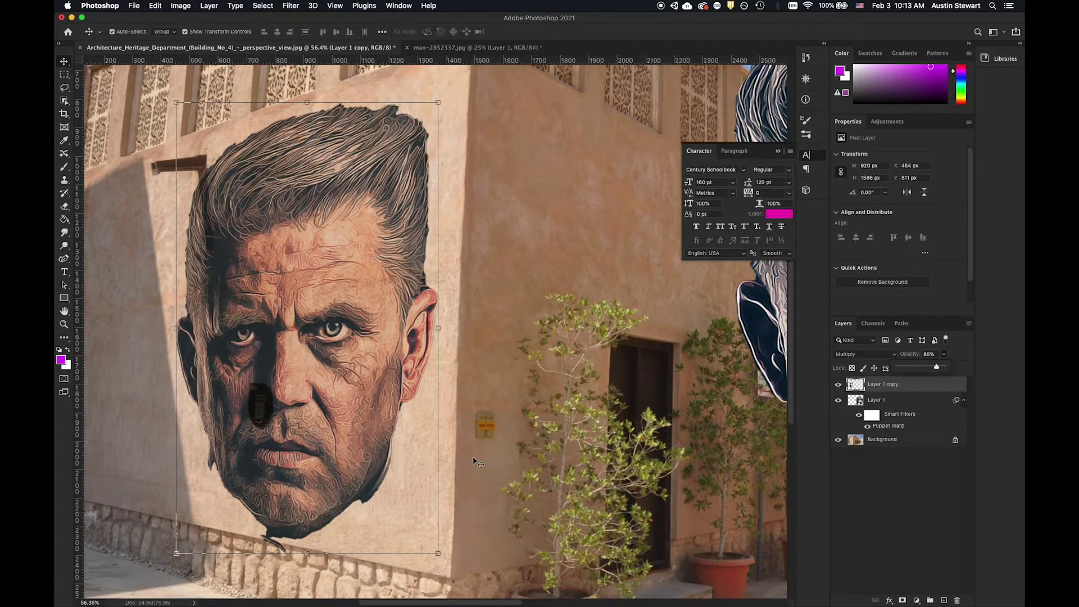
scroll(489, 432, "up", 6)
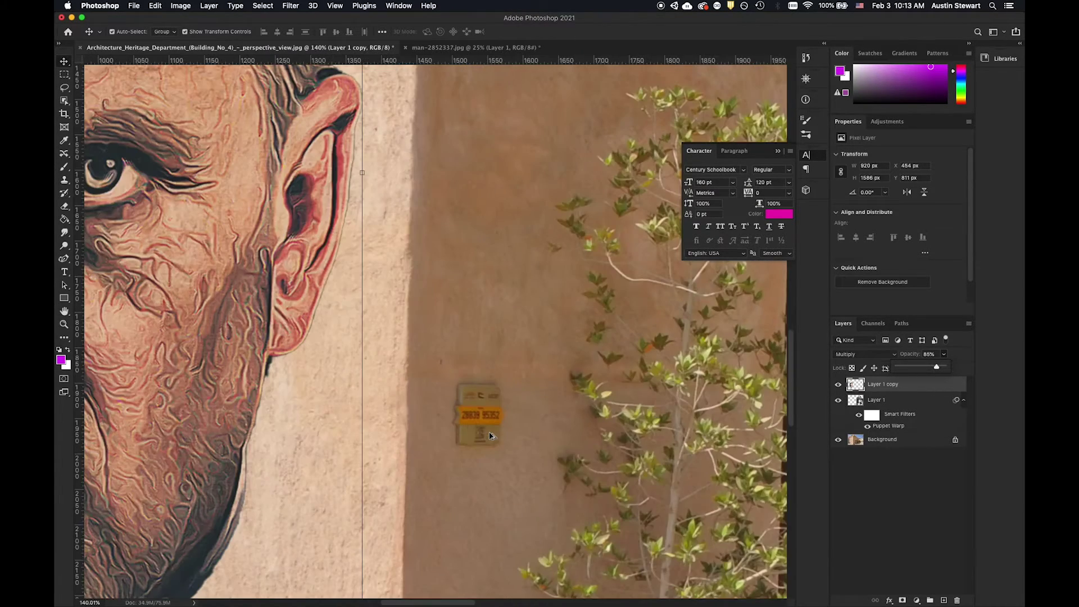
scroll(490, 435, "up", 4)
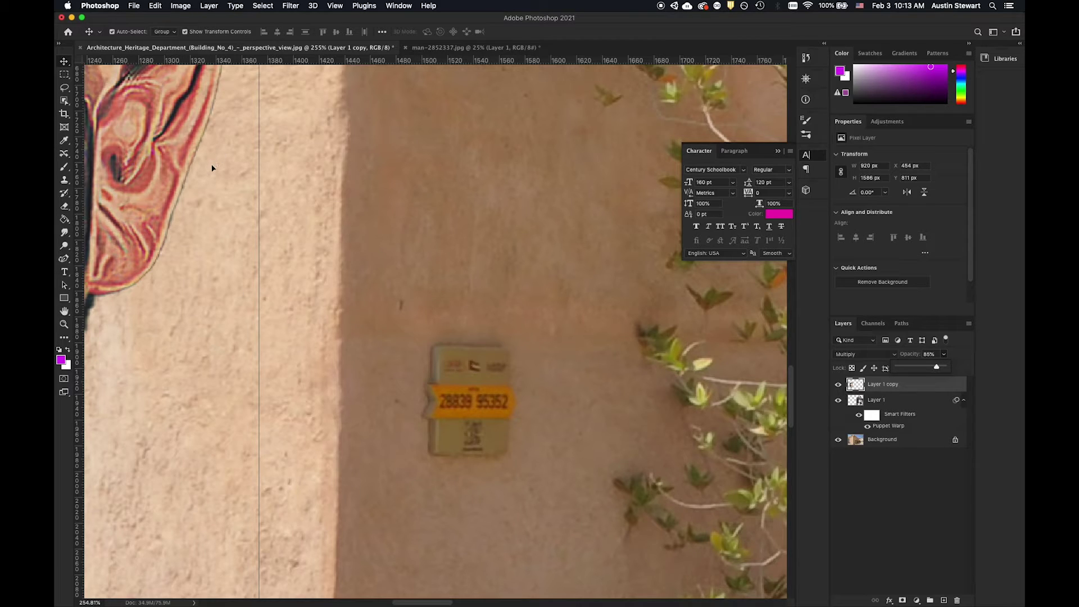
left_click(291, 6)
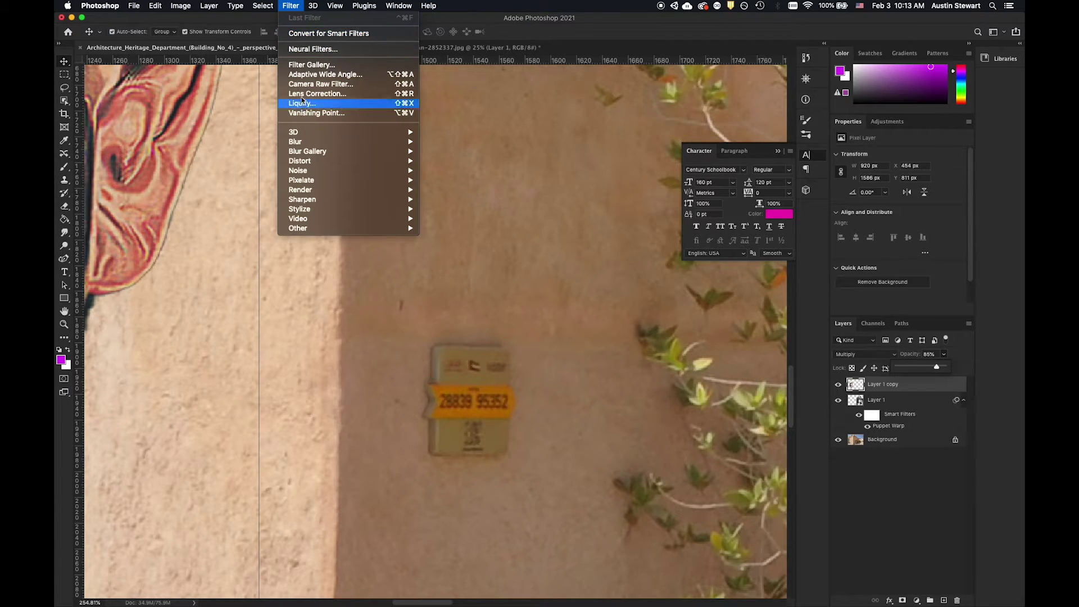
left_click(319, 36)
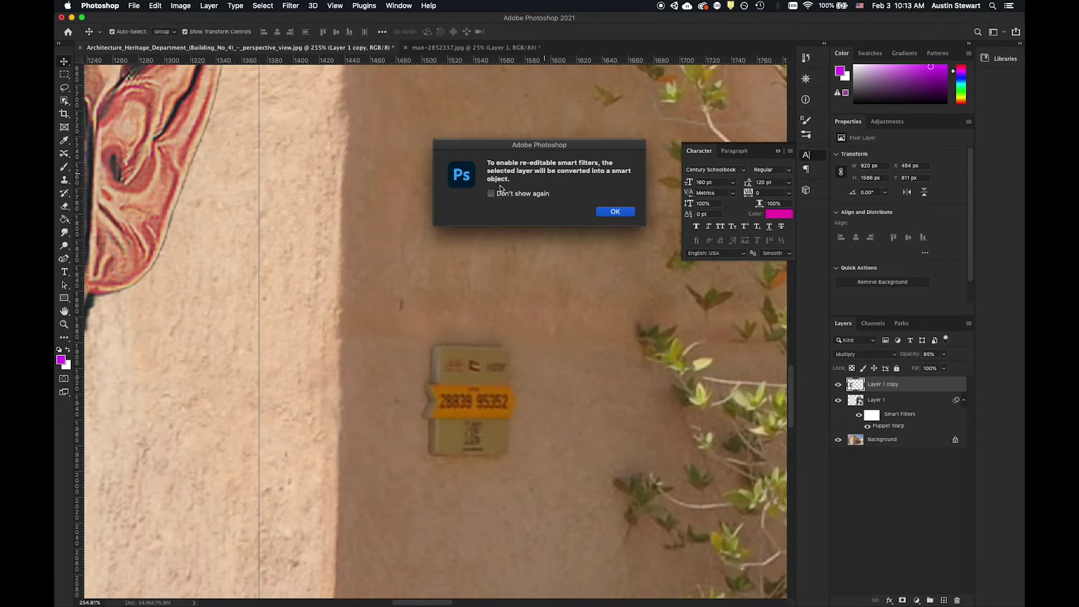
left_click(613, 213)
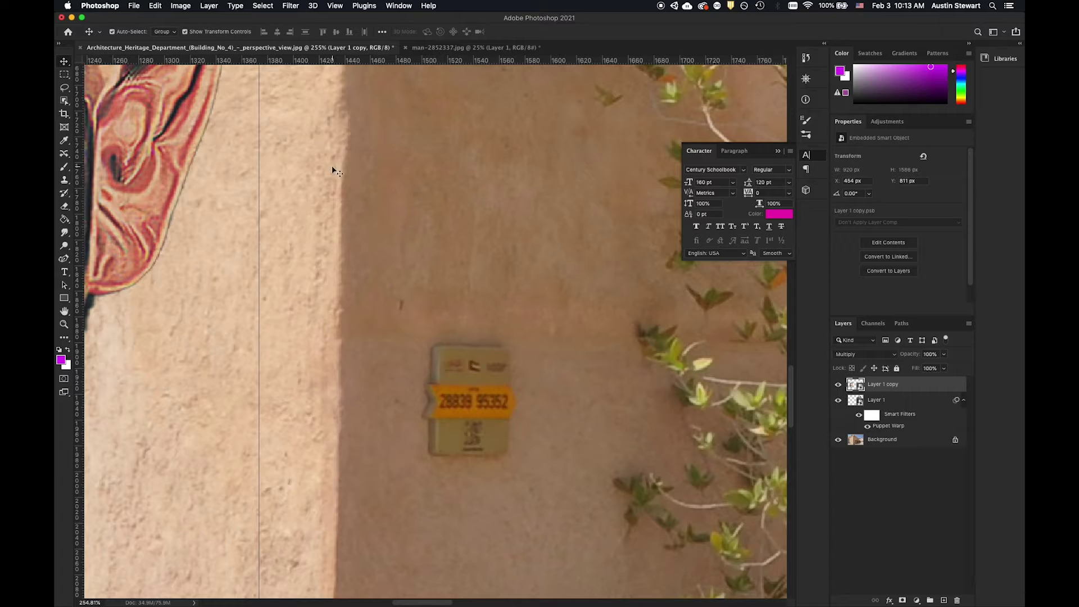
Start a Gaussian Blur on Layer 1 copy and frame the man's ear in the filter preview at 100%.
left_click(264, 6)
mouse_move(289, 6)
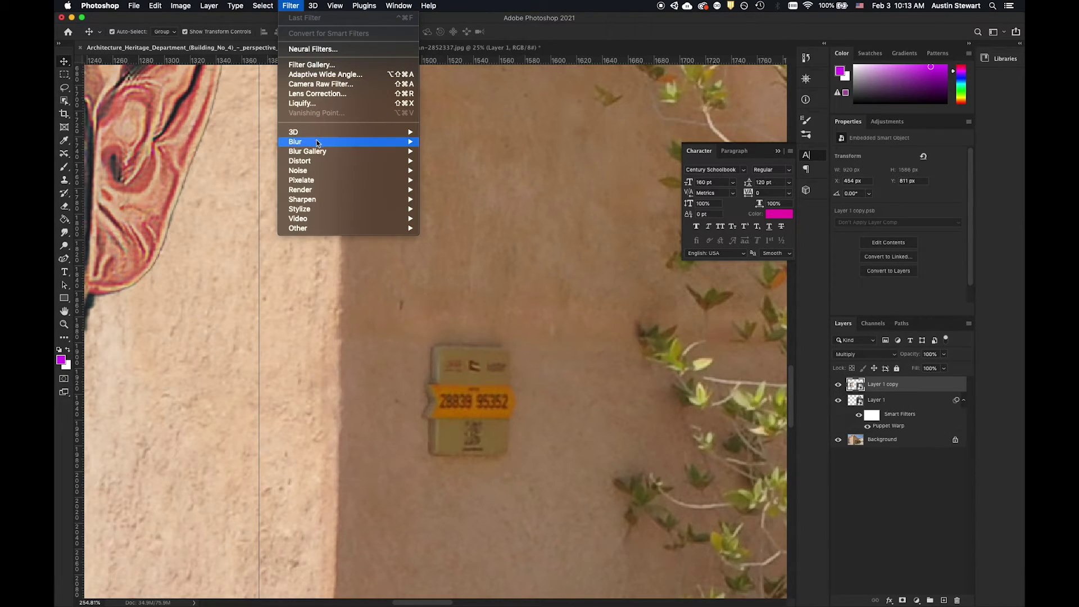
mouse_move(407, 142)
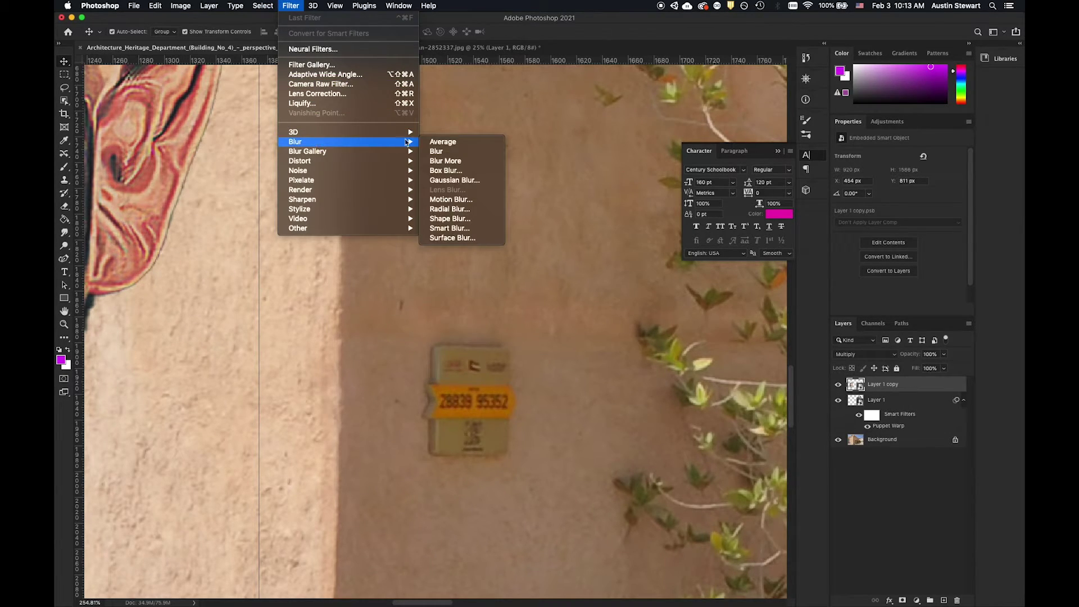
left_click(448, 181)
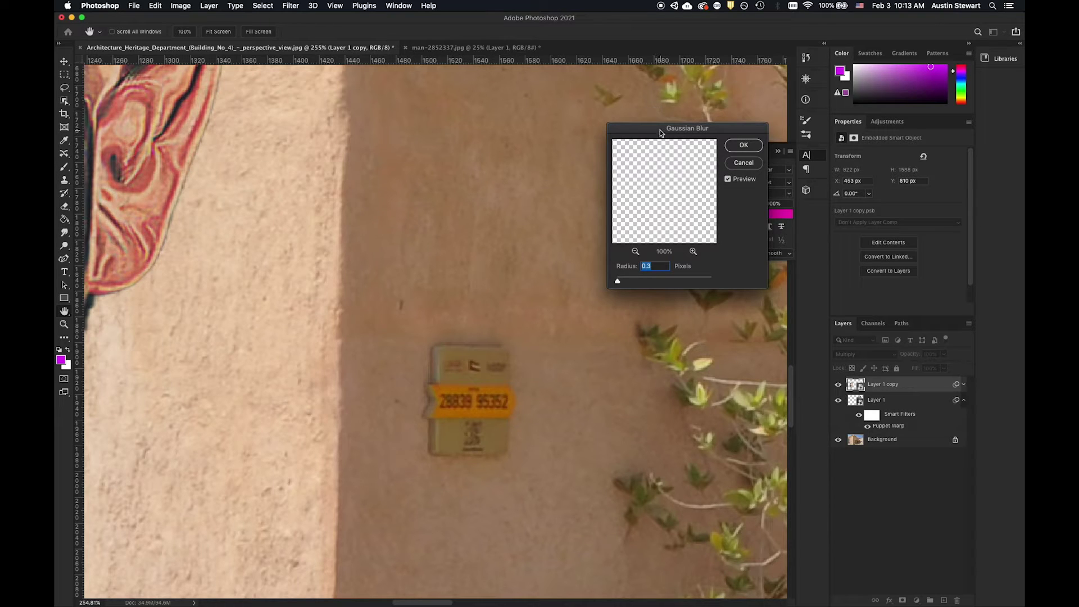
left_click_drag(661, 132, 550, 147)
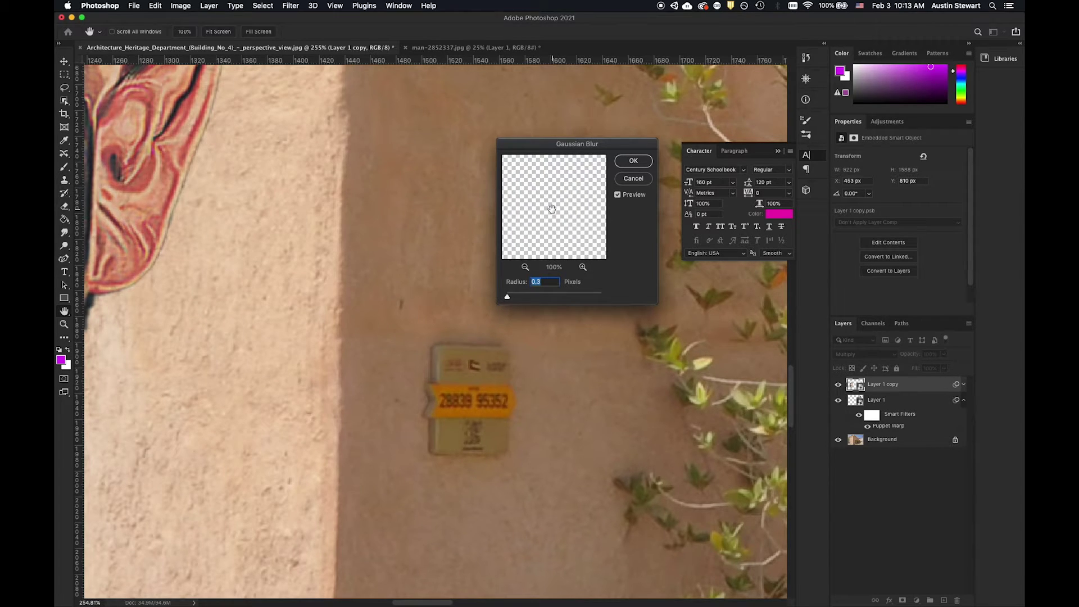
left_click(525, 267)
left_click(525, 267)
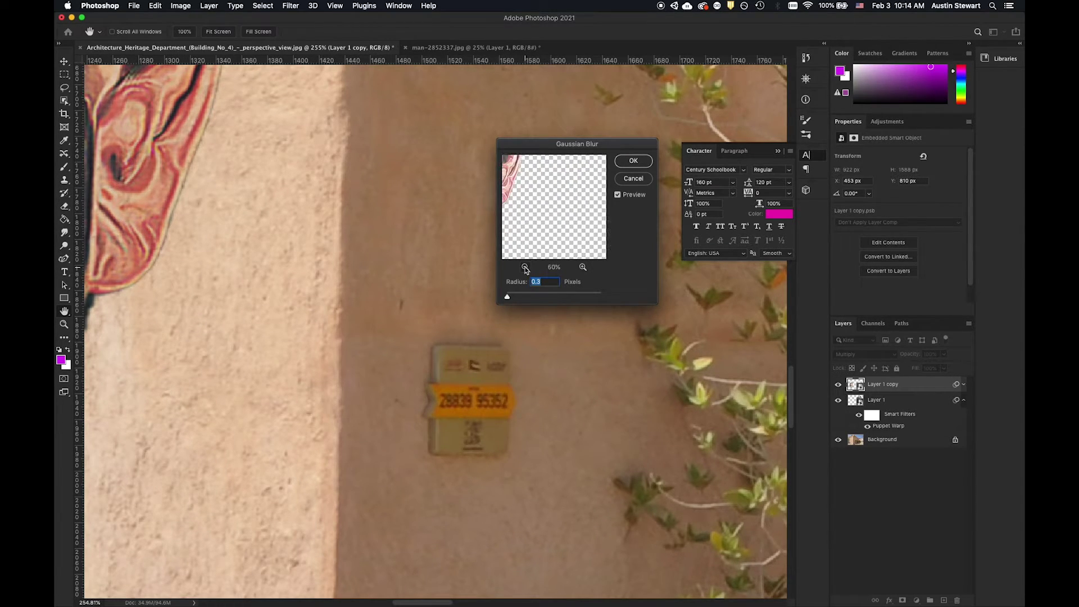
left_click_drag(508, 197, 549, 236)
left_click(583, 268)
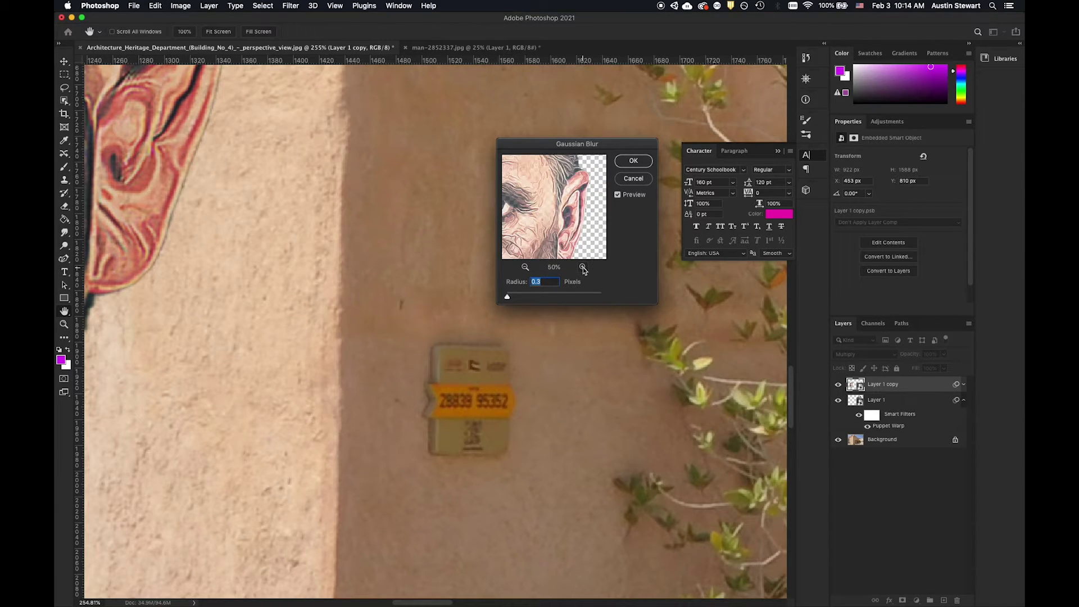
left_click(583, 268)
left_click(582, 268)
left_click_drag(571, 210, 527, 224)
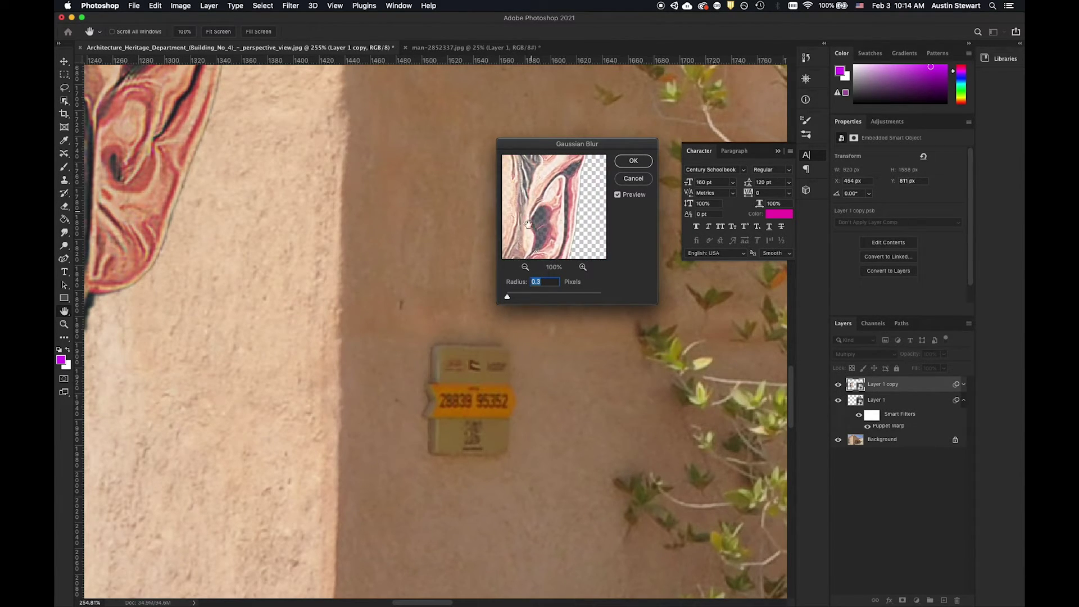
Set the Gaussian Blur radius to 1 pixel, apply it, and review the head on the wall.
left_click(507, 298)
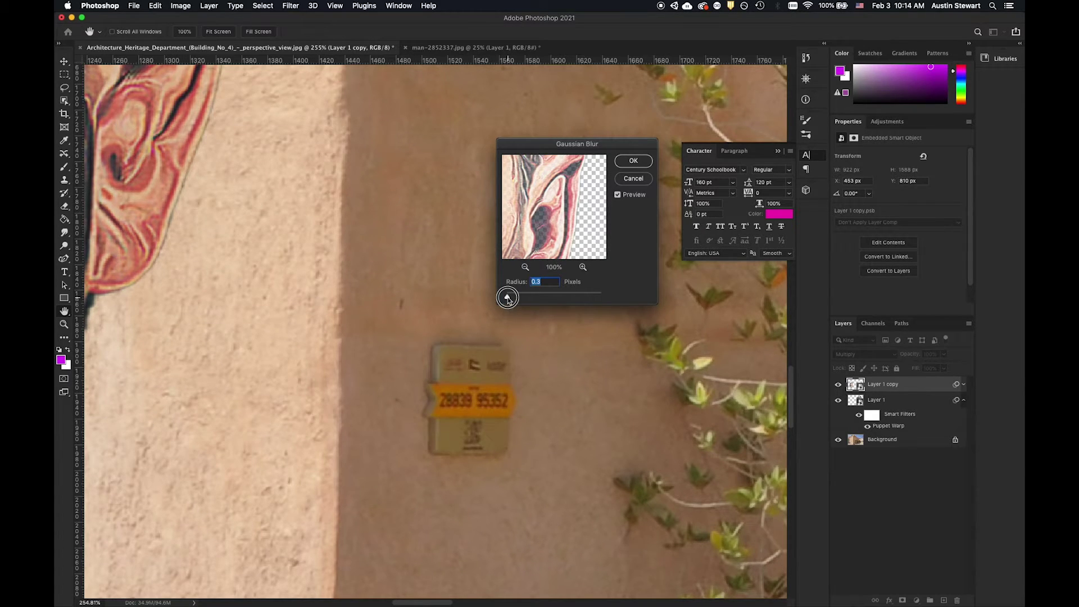
left_click_drag(508, 298, 510, 299)
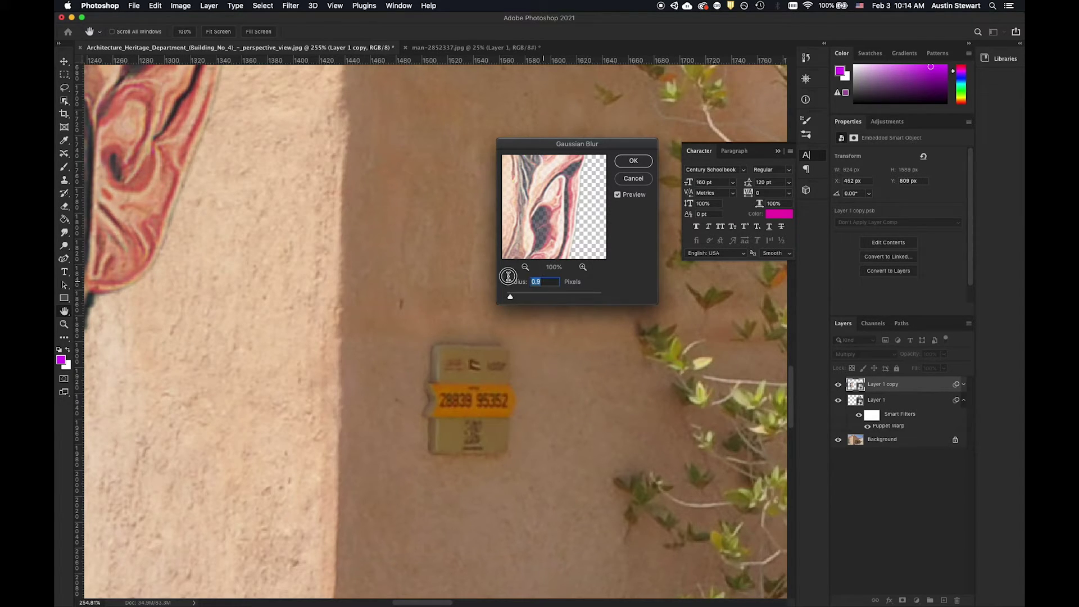
type("1")
key("Tab")
left_click(634, 163)
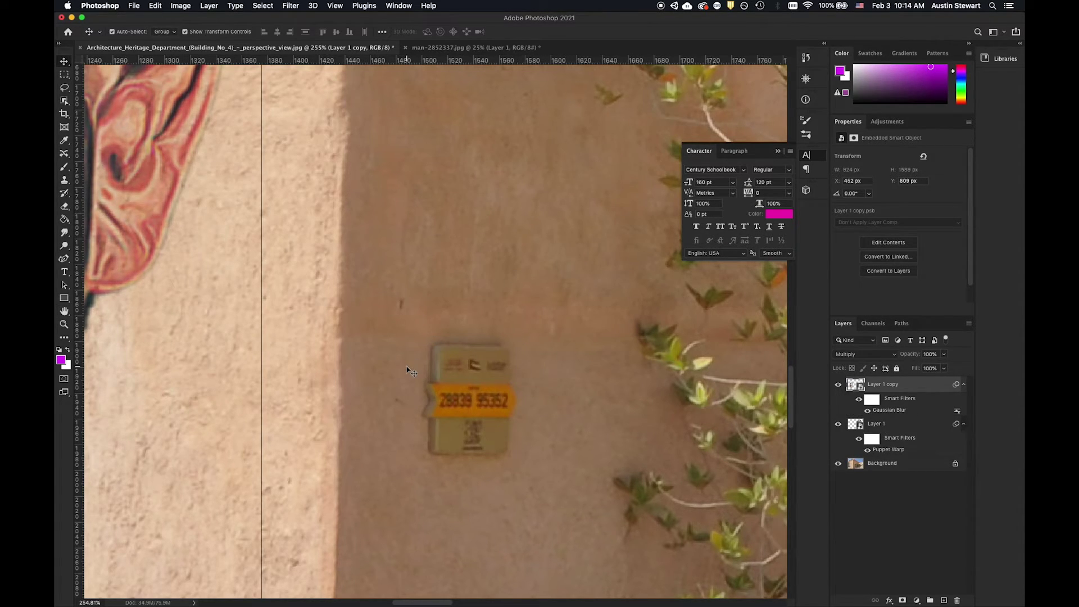
scroll(407, 370, "down", 10)
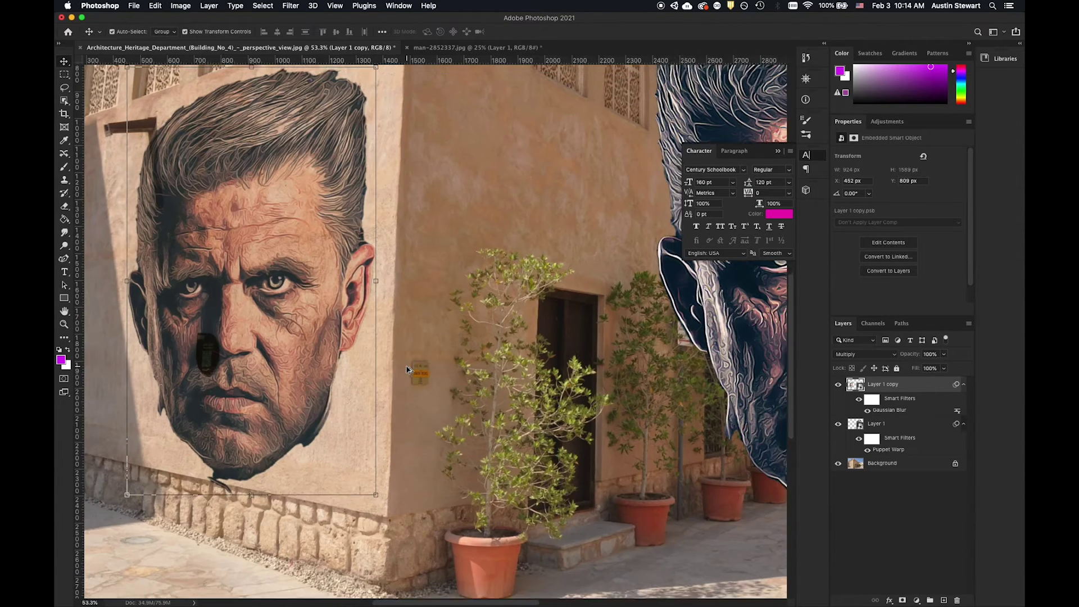
scroll(406, 369, "down", 1)
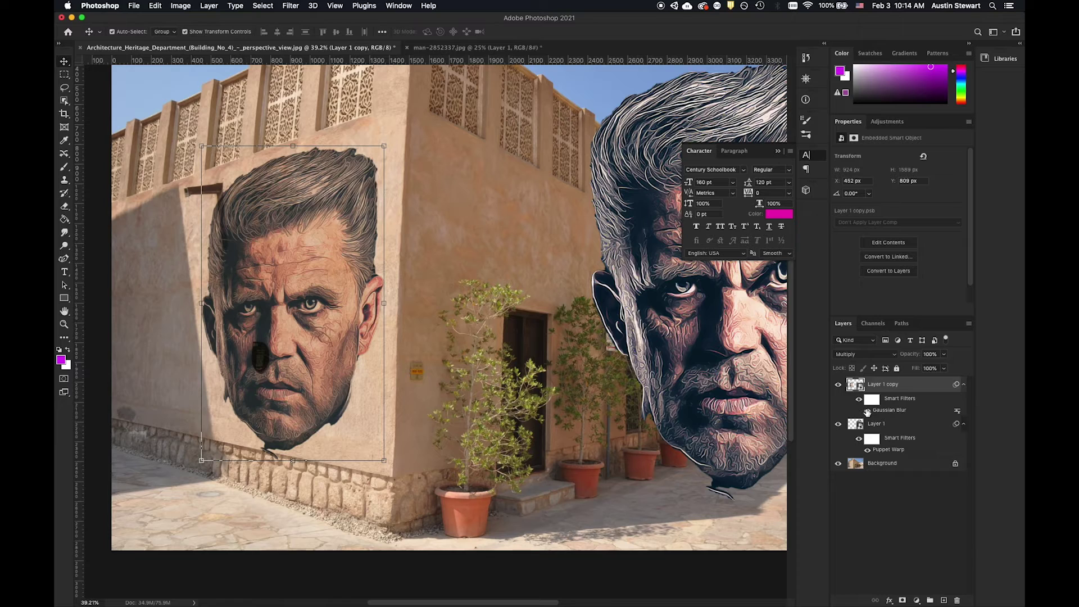
Toggle the smart filters of Layer 1 copy off and on to compare the head with and without the blur.
left_click(859, 400)
left_click(859, 401)
left_click(859, 400)
left_click(859, 400)
Hide Layer 1 copy and lasso a loose selection around the dark oval sign on the Background layer's wall.
left_click(838, 384)
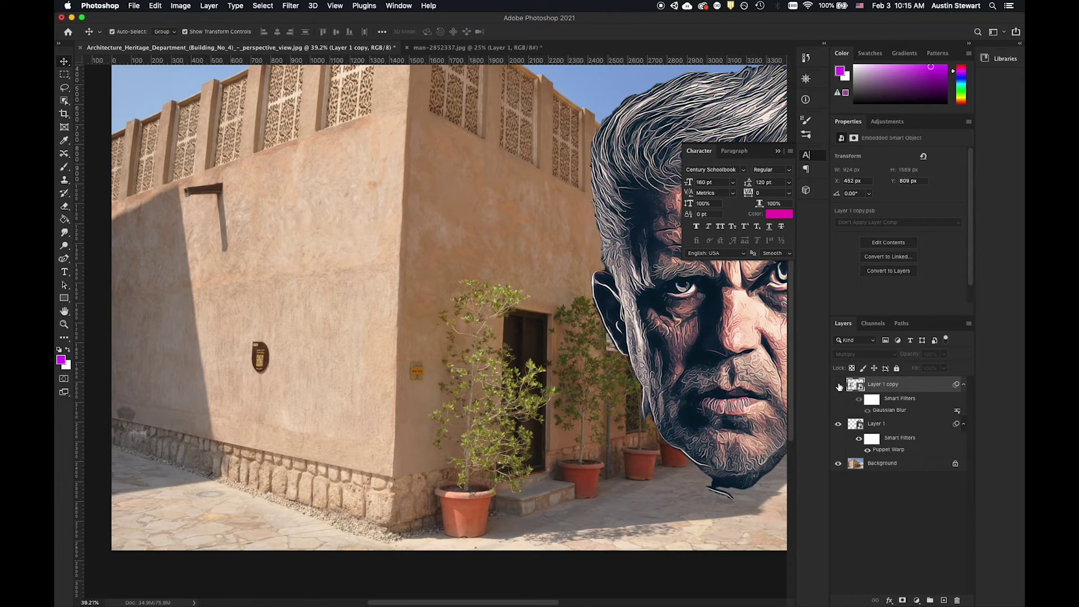
left_click(912, 466)
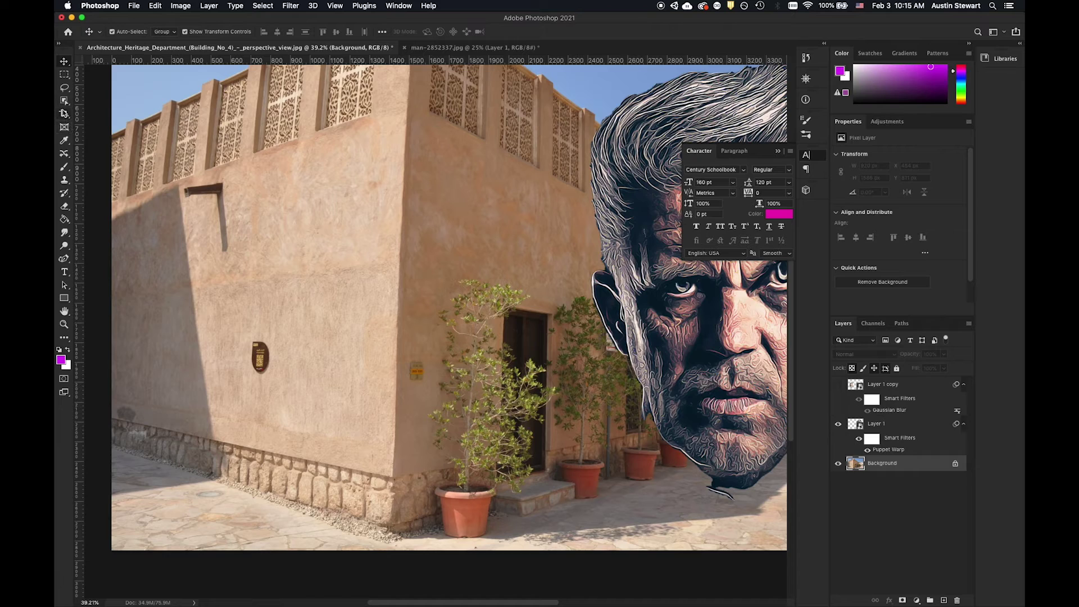
left_click(64, 88)
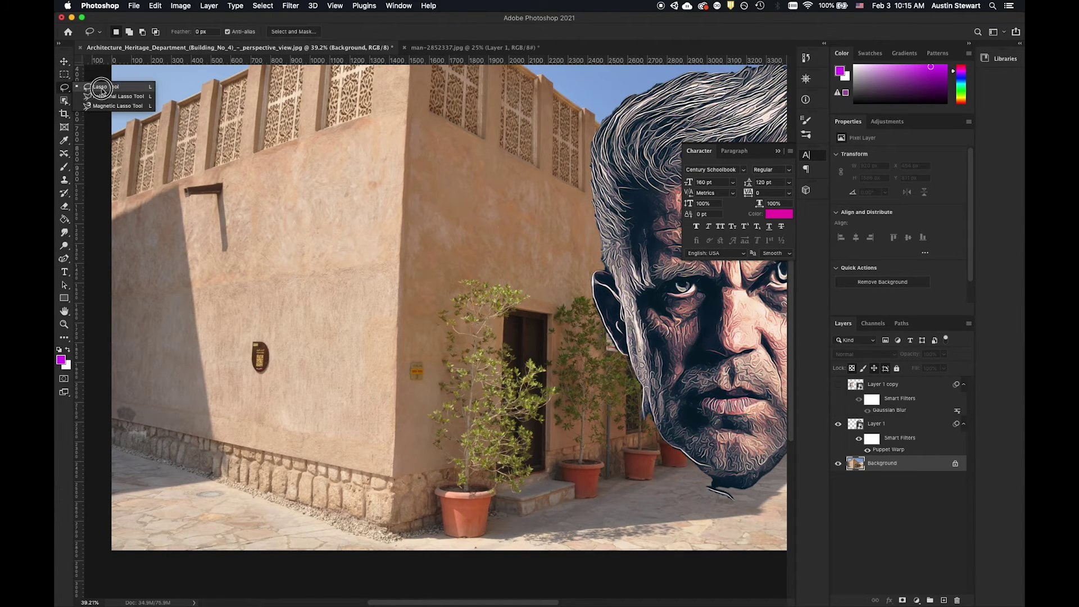
mouse_move(260, 323)
left_mouse_down()
mouse_move(247, 326)
mouse_move(236, 366)
mouse_move(267, 376)
mouse_move(266, 337)
mouse_move(254, 325)
left_mouse_up()
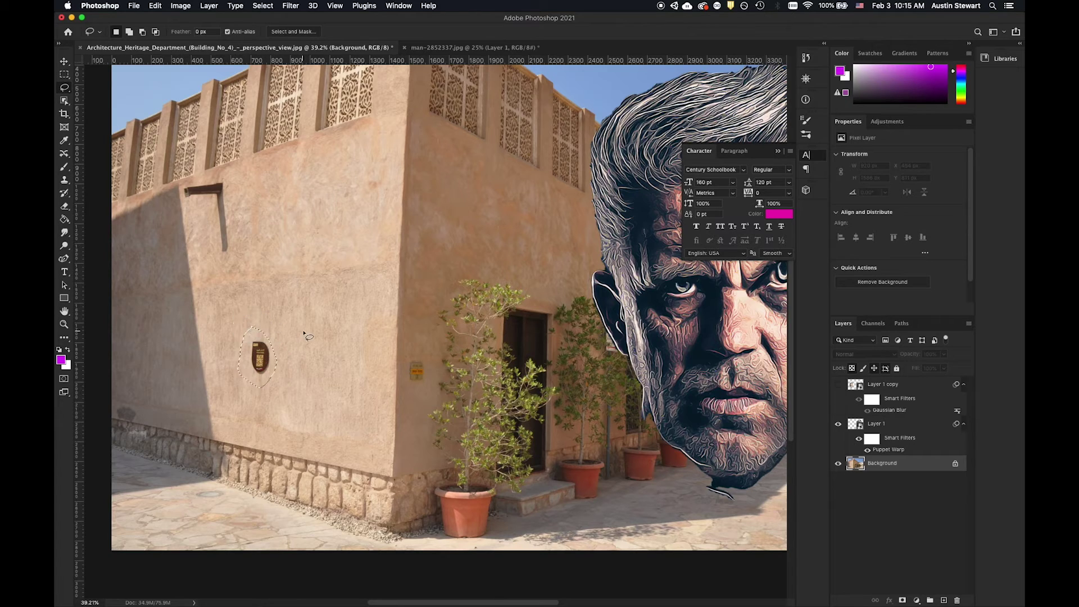
Remove the selected sign with a Content-Aware fill at 100% opacity, then deselect and show Layer 1 copy again.
key("shift+BackSpace")
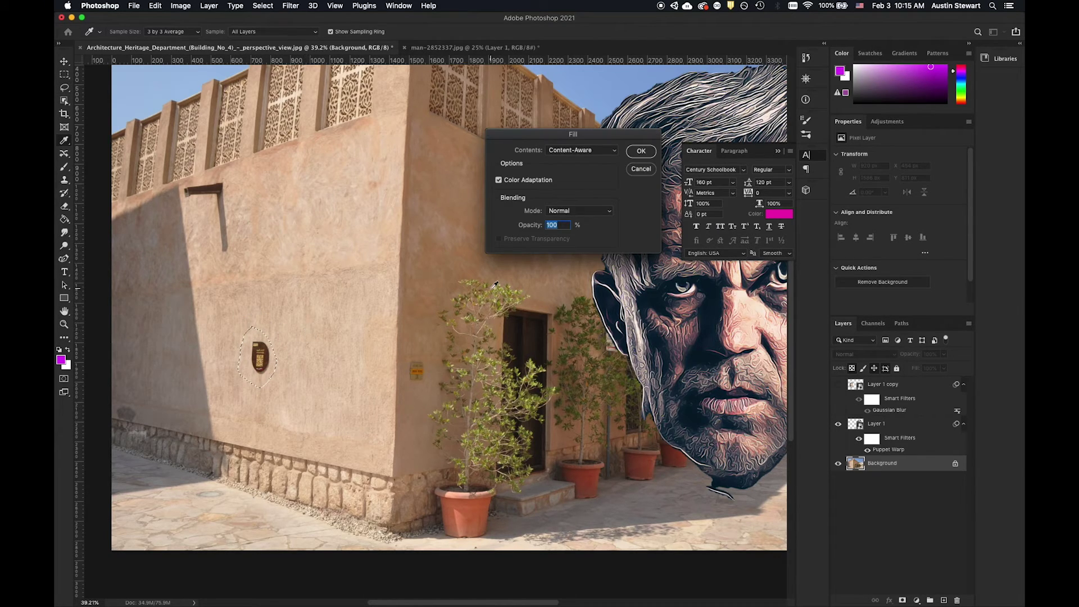
left_click(645, 152)
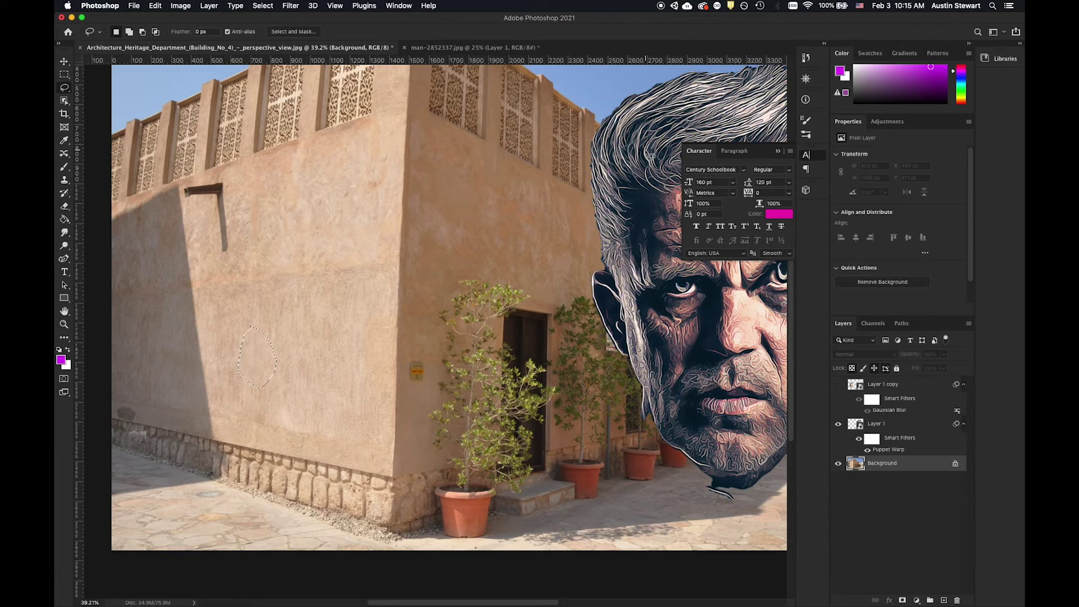
key("ctrl+d")
left_click(838, 385)
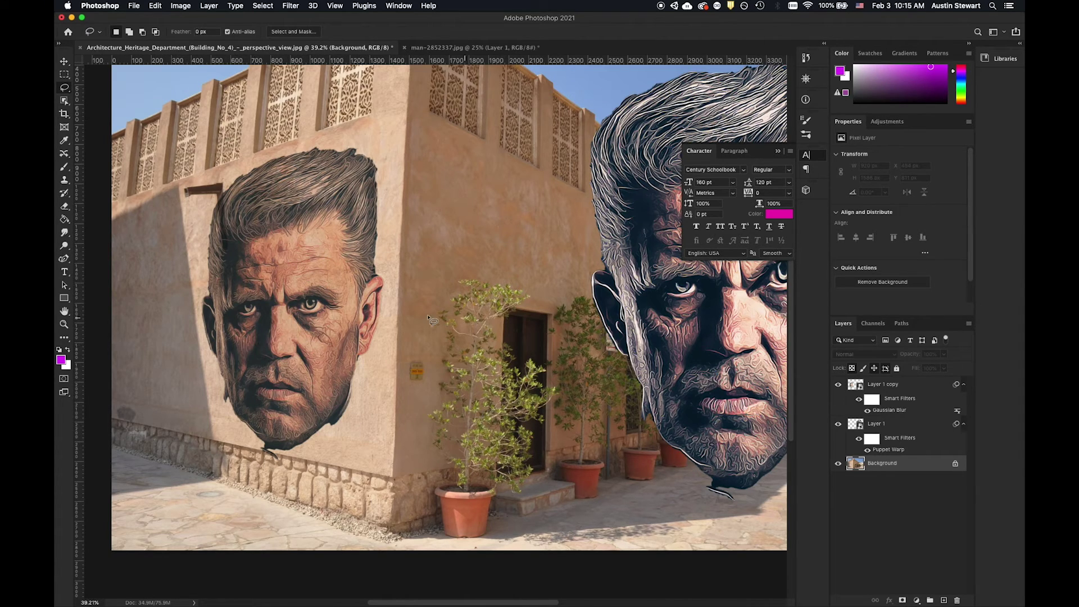
Set the opacity of Layer 1 copy to 88% and review the whole composite.
left_click(908, 388)
left_click(943, 354)
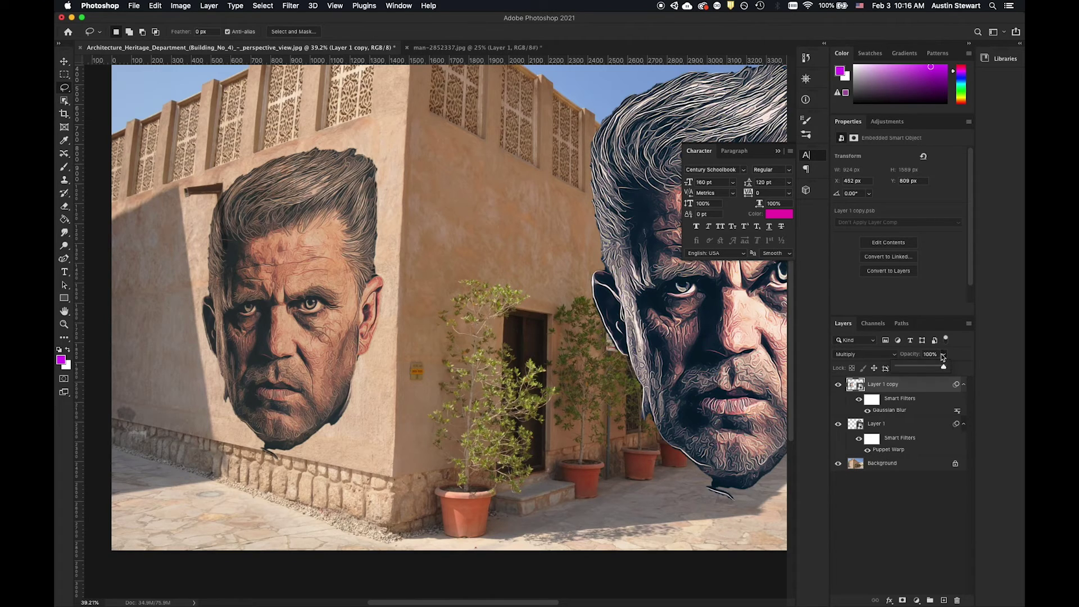
left_click(959, 348)
left_click(944, 356)
left_click_drag(945, 368, 948, 368)
left_click_drag(947, 368, 939, 370)
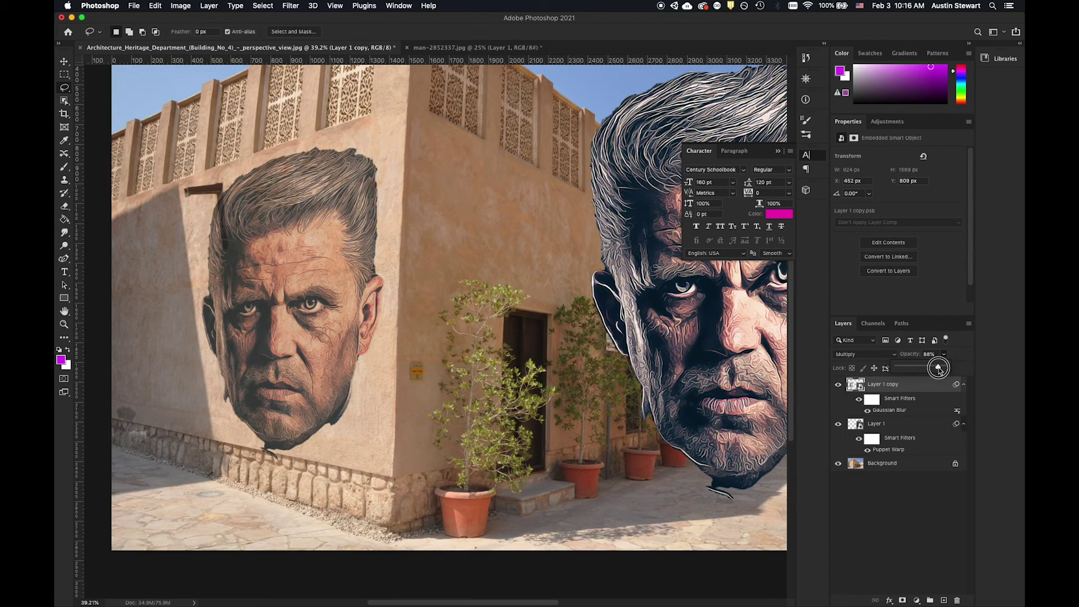
left_click_drag(938, 369, 939, 369)
scroll(436, 332, "down", 5)
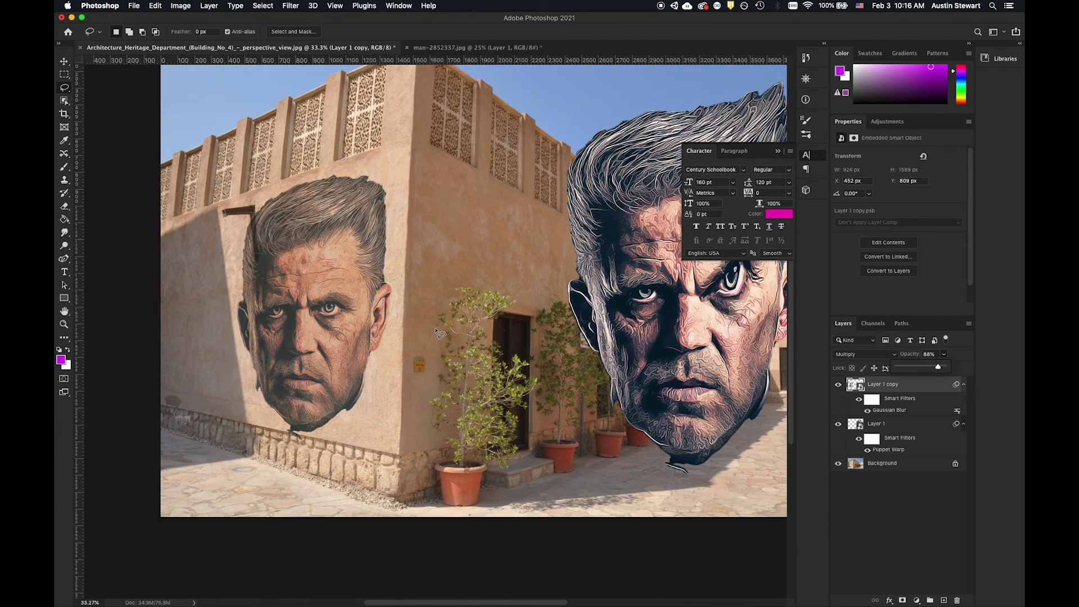
scroll(436, 332, "up", 1)
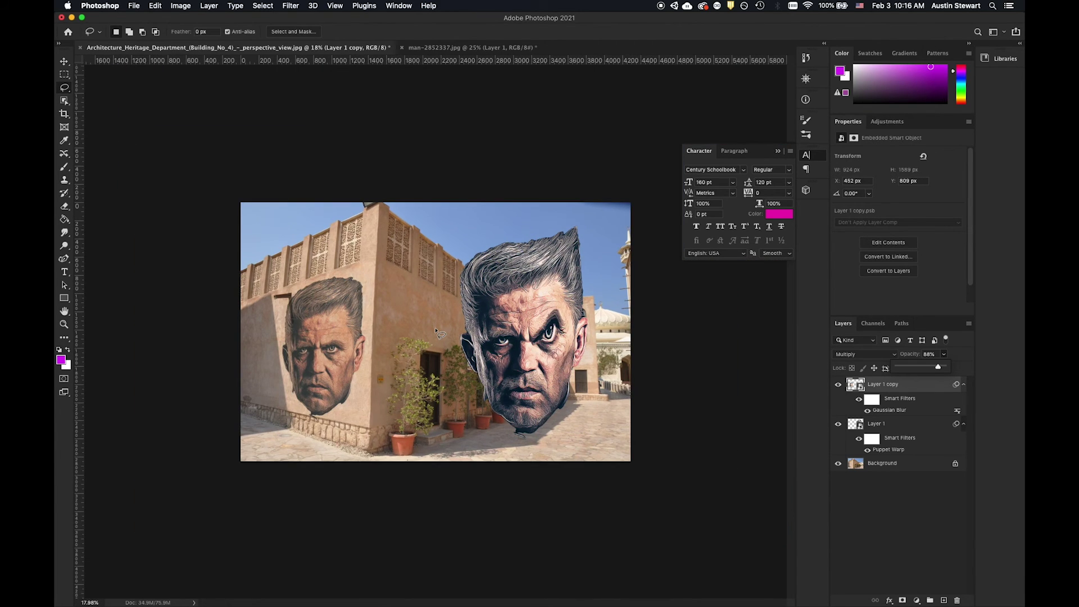
scroll(436, 332, "up", 2)
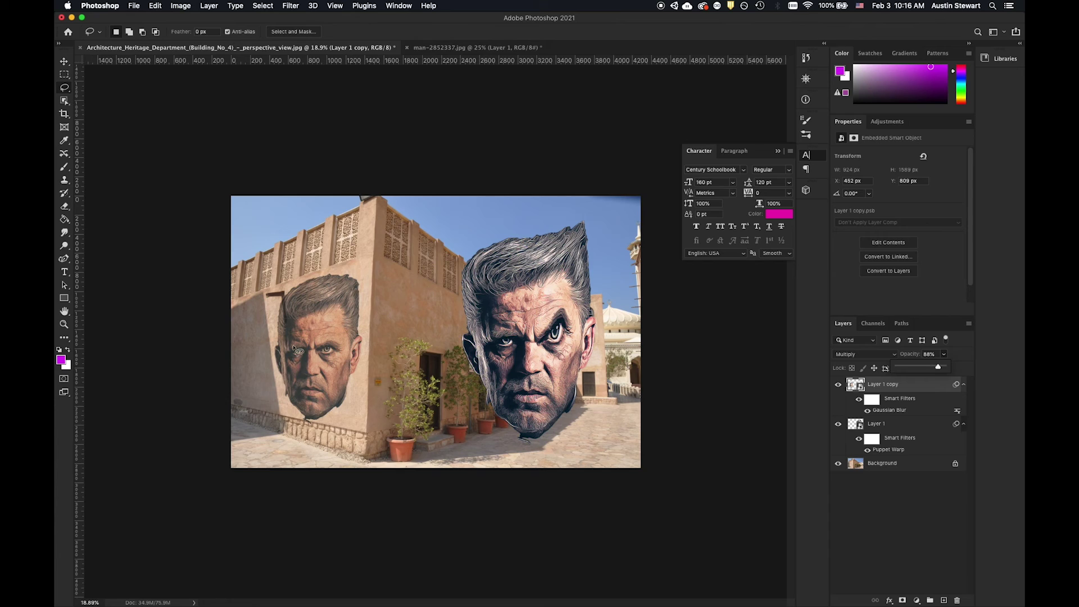